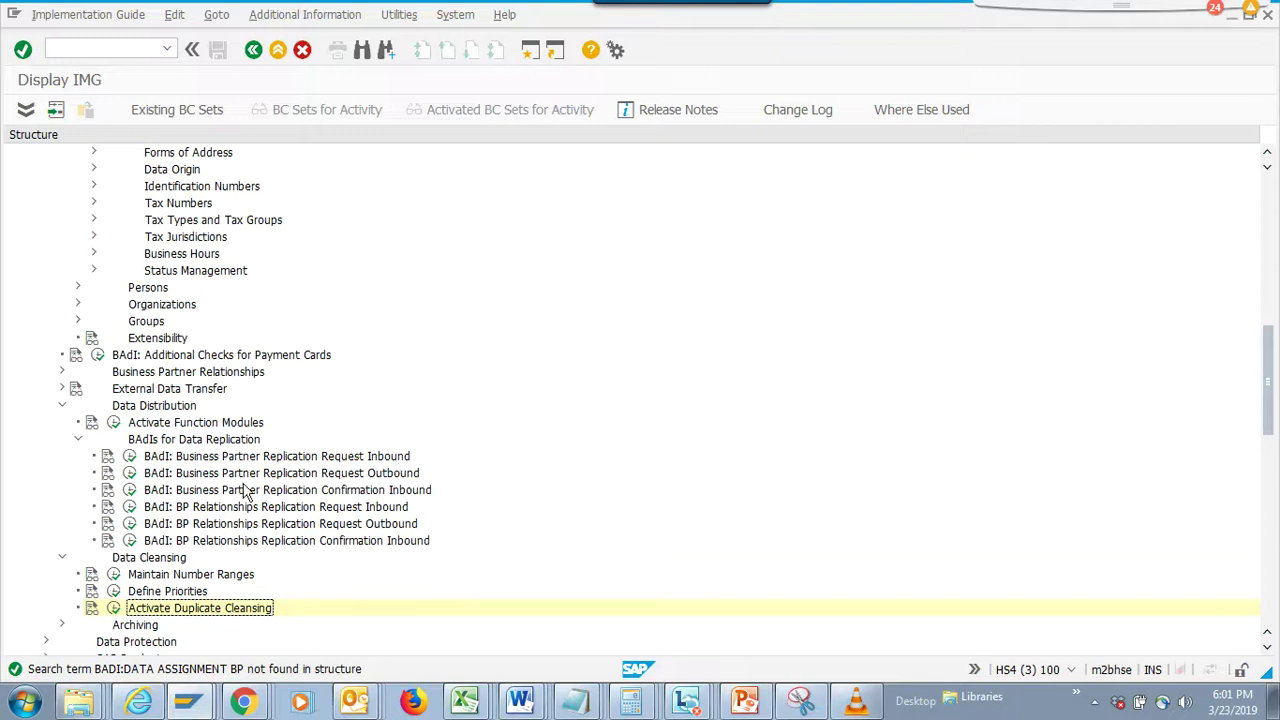
- Search the IMG structure for "BADI: DATA ASSIGNMENT BP"
{"action": "left_click", "coordinate": [107, 456]}
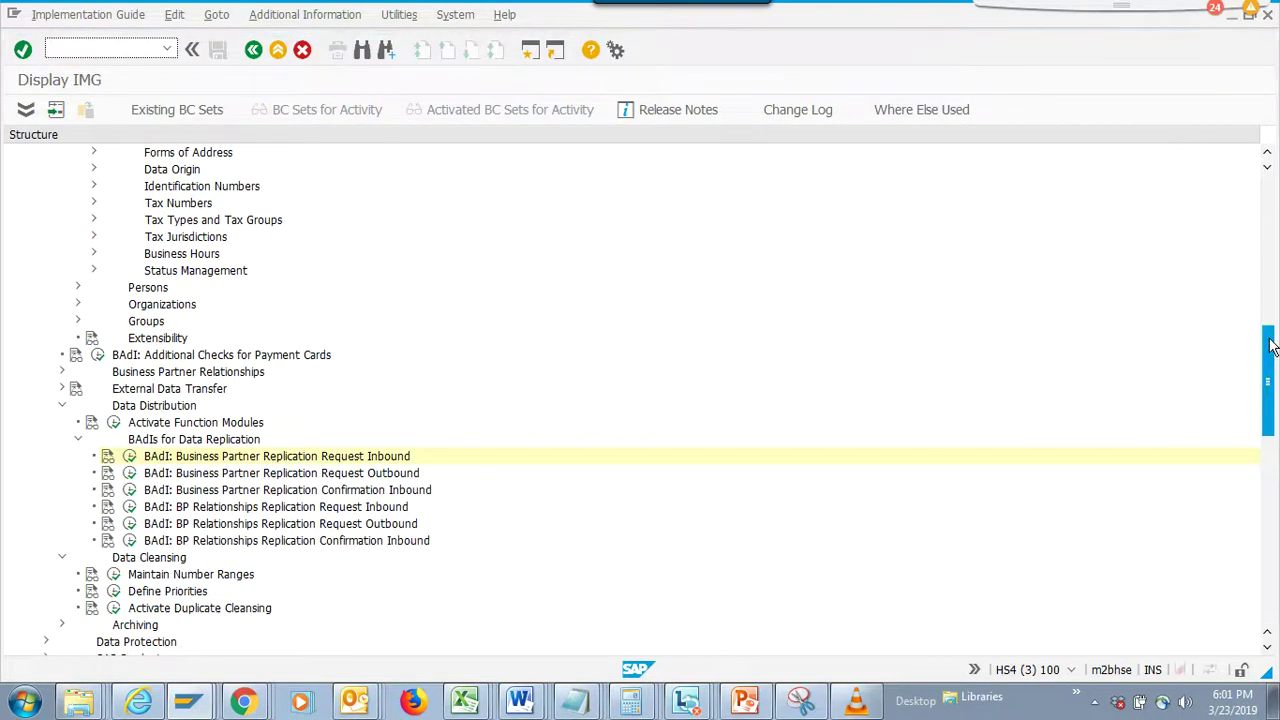
{"action": "left_click", "coordinate": [362, 52]}
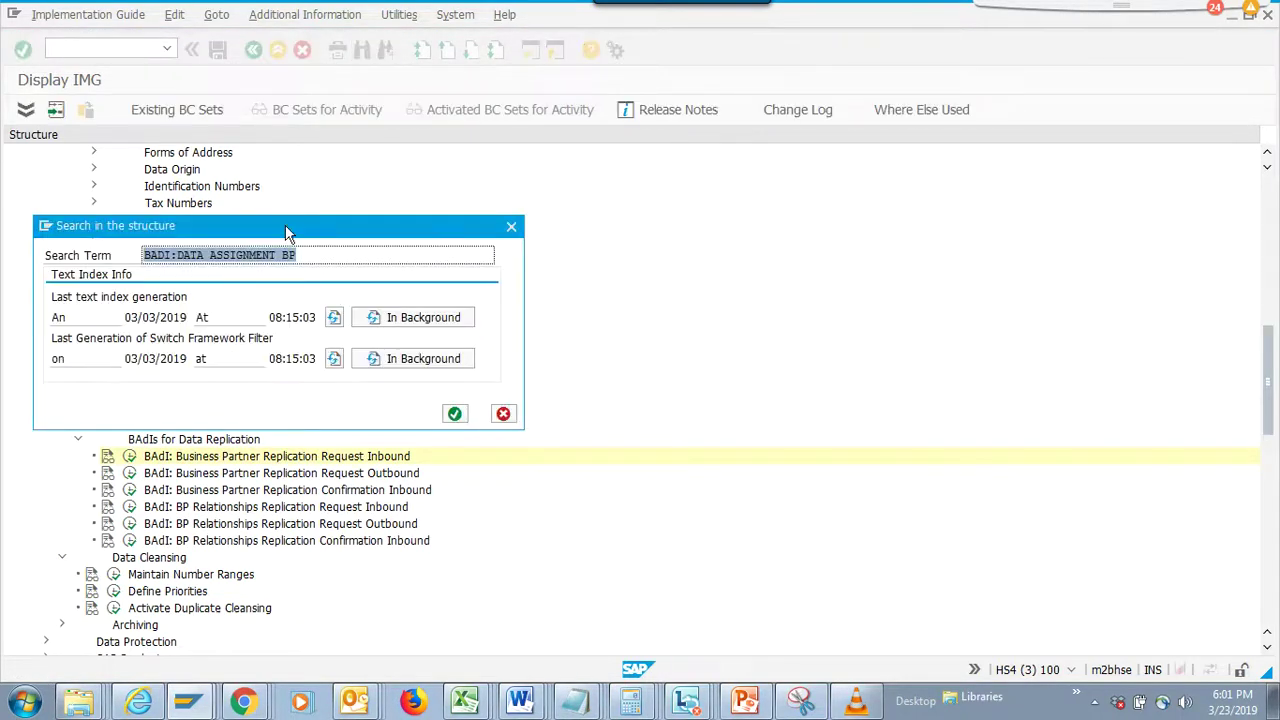
{"action": "left_click", "coordinate": [178, 254]}
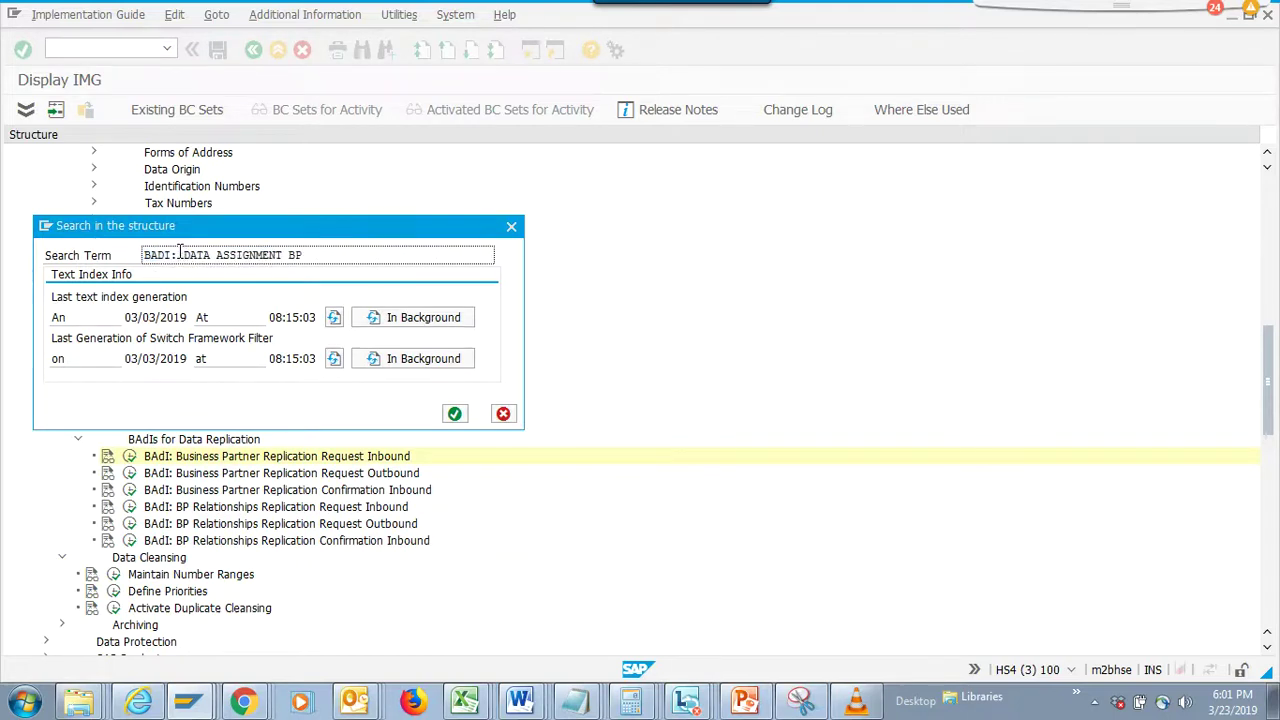
{"action": "key", "text": "Return"}
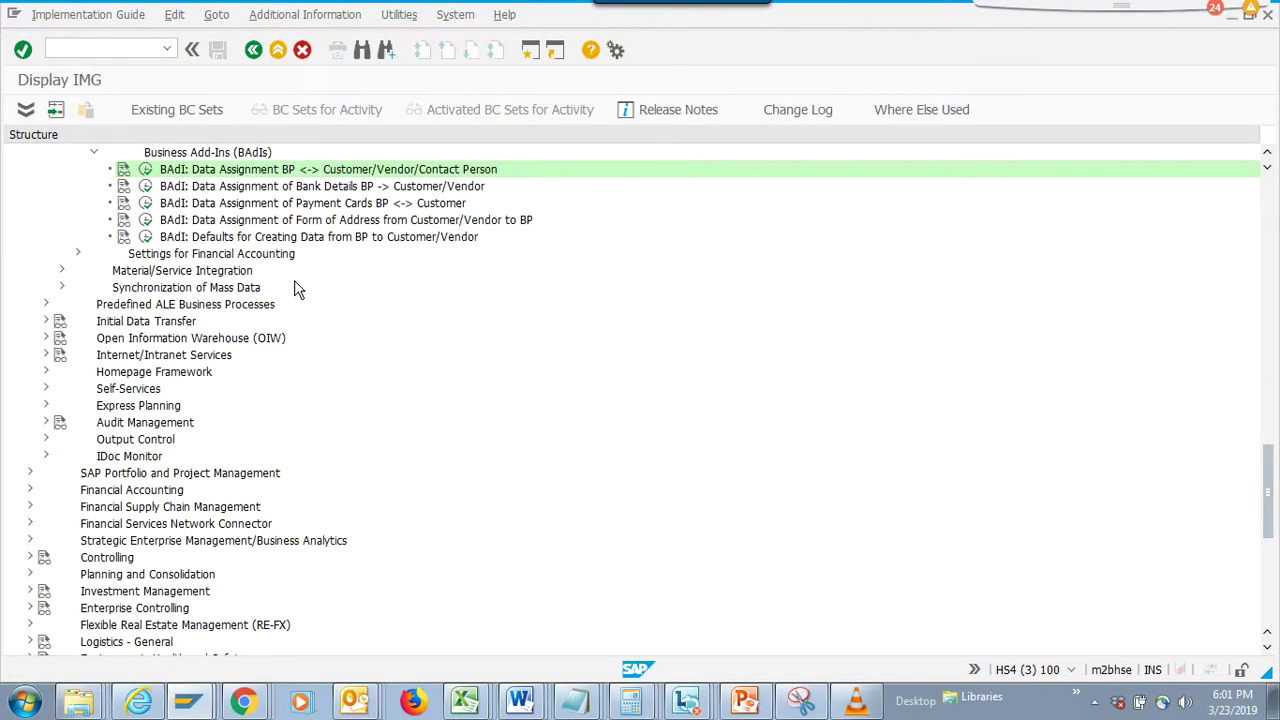
- Read the documentation of the BAdI for data assignment BP <-> Customer/Vendor/Contact Person, and display its CVI_MIGRATION_SUPPRESS_CHK implementation
{"action": "left_click", "coordinate": [123, 170]}
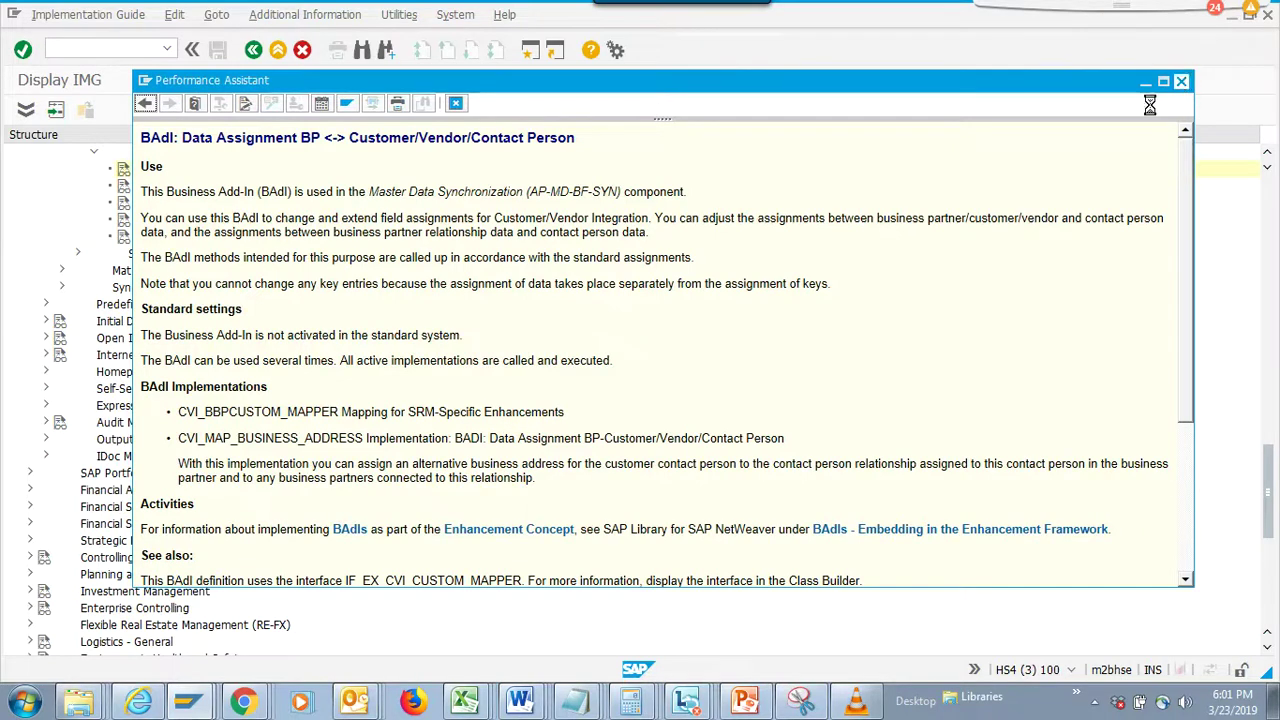
{"action": "left_click", "coordinate": [1181, 80]}
{"action": "left_click", "coordinate": [146, 170]}
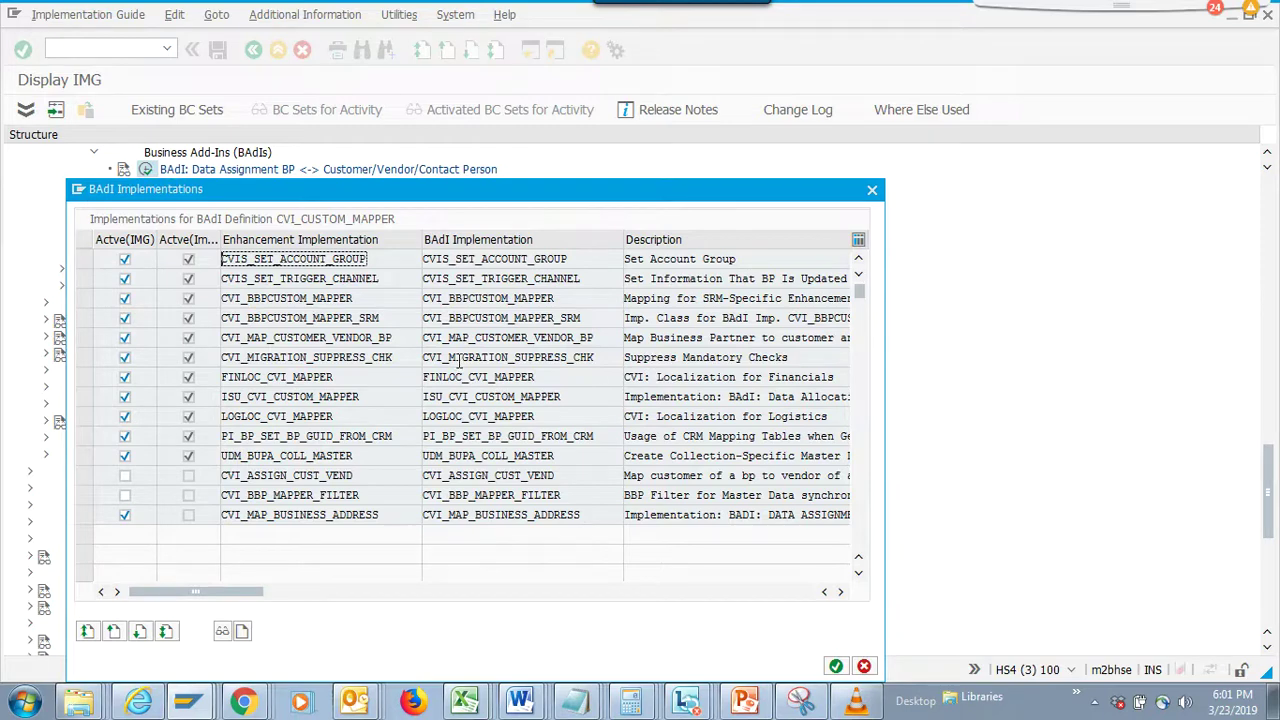
{"action": "left_click", "coordinate": [84, 358]}
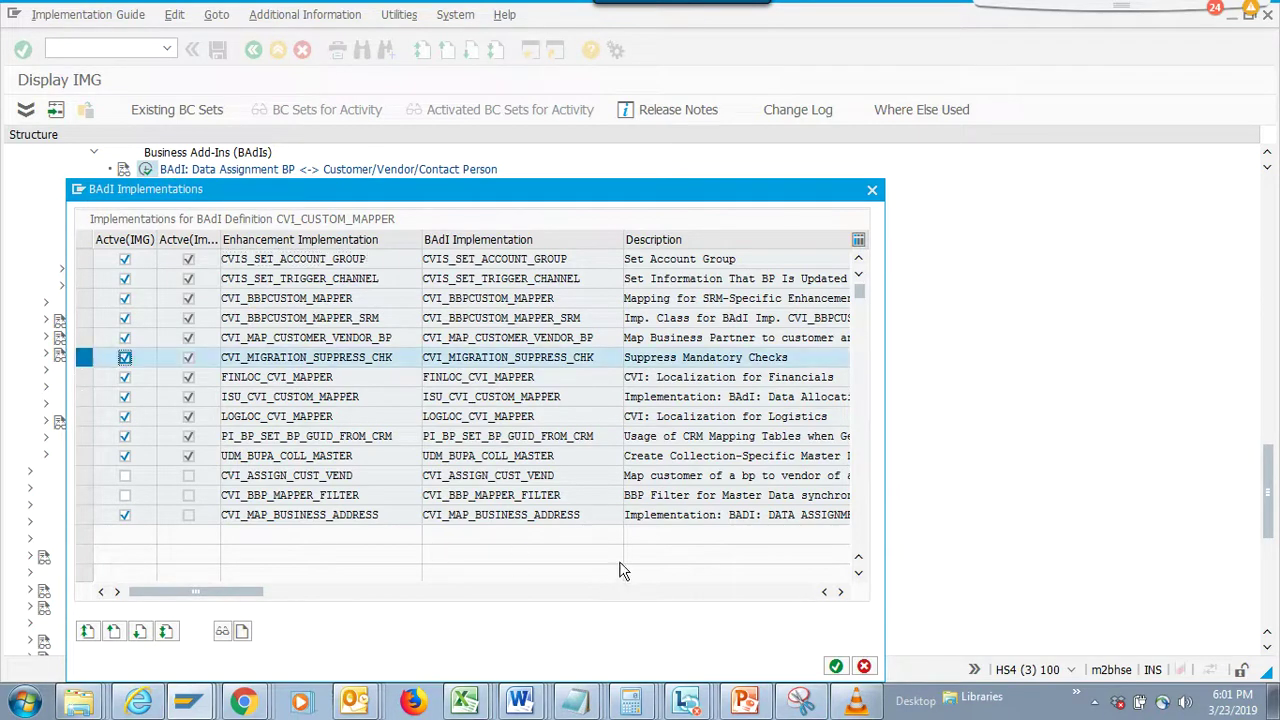
{"action": "left_click", "coordinate": [228, 631]}
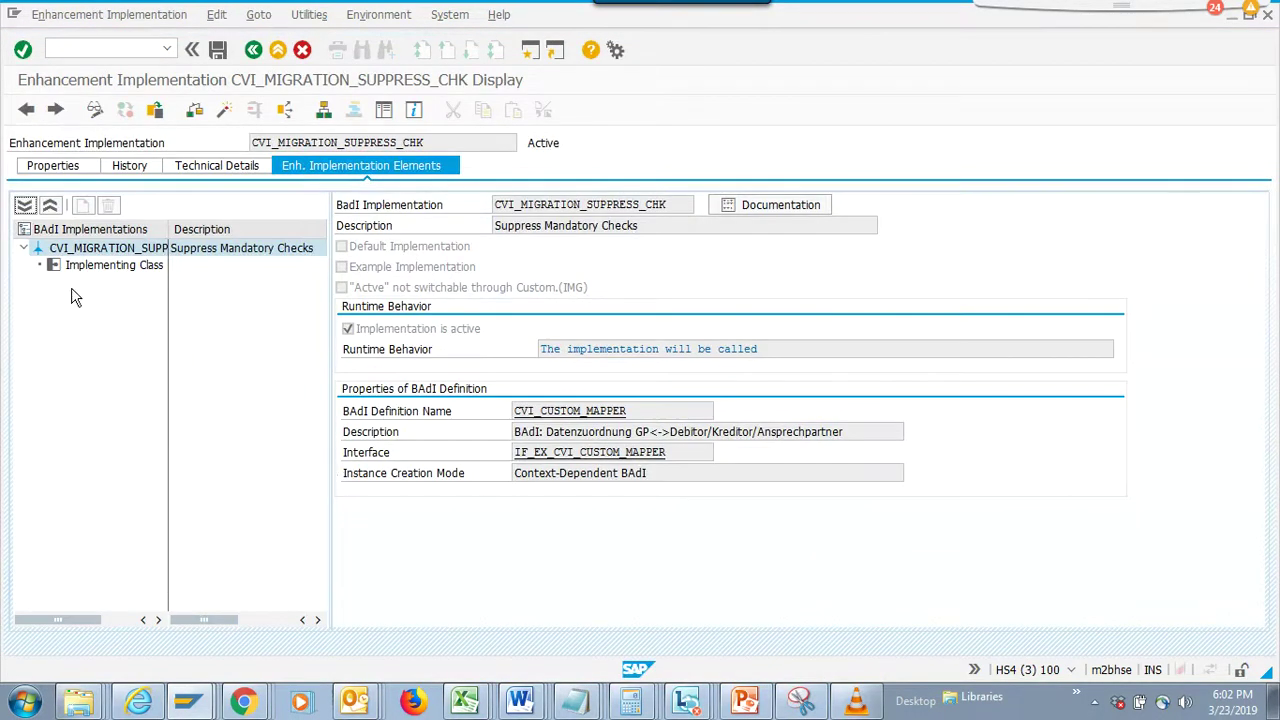
- Inspect the implementing class methods MAP_BP_TO_VENDOR, MAP_BP_TO_CUSTOMER and MAP_BP_REL_TO_CUSTOMER_CONTACT
{"action": "left_click", "coordinate": [98, 272]}
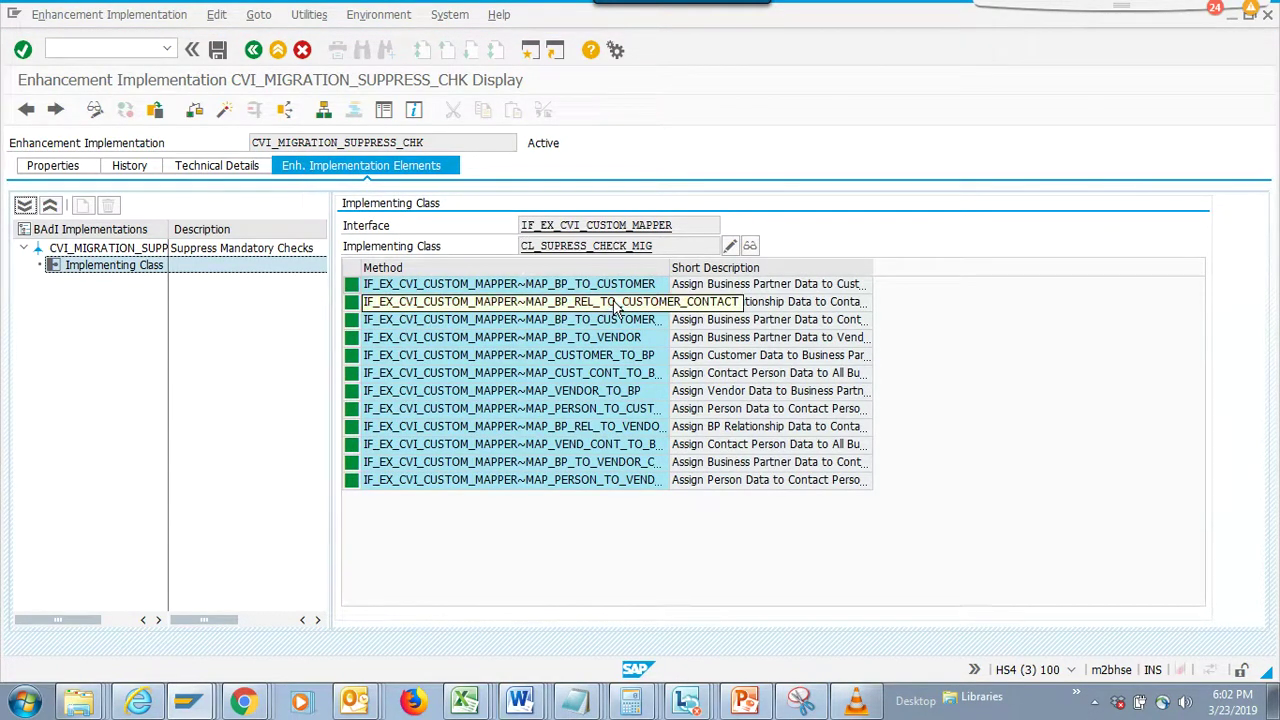
{"action": "double_click", "coordinate": [640, 338]}
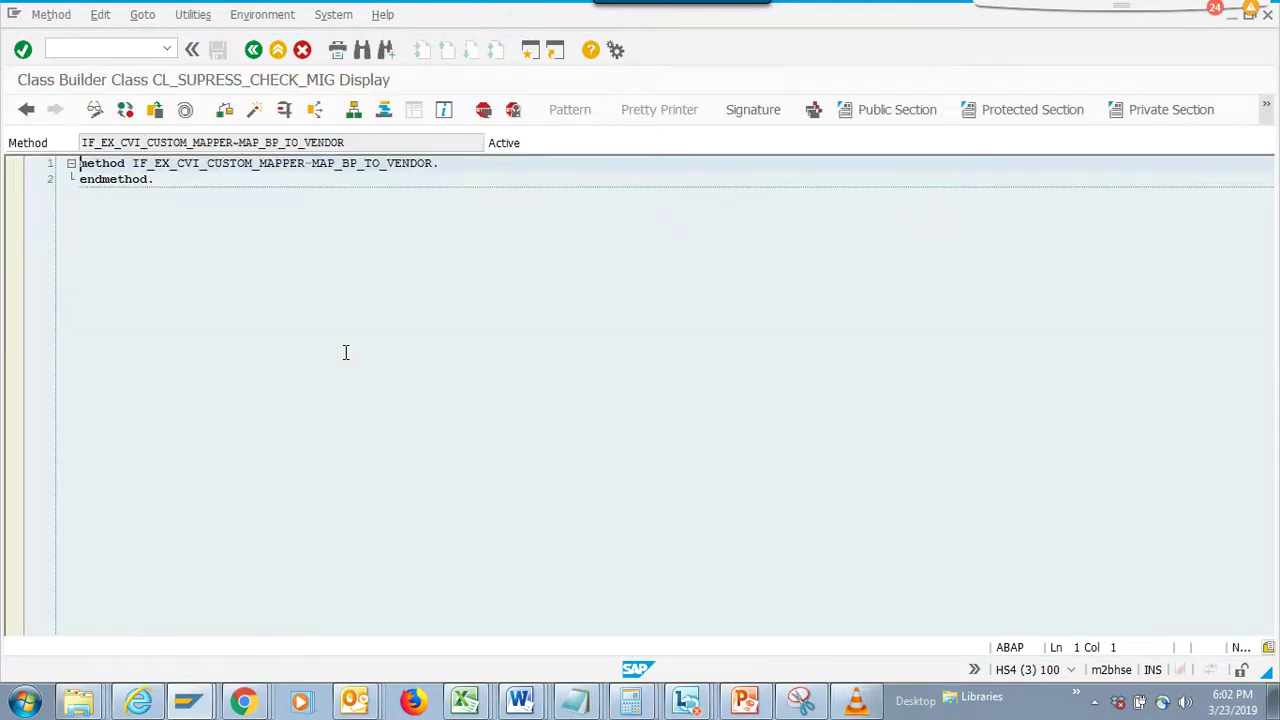
{"action": "left_click", "coordinate": [253, 49]}
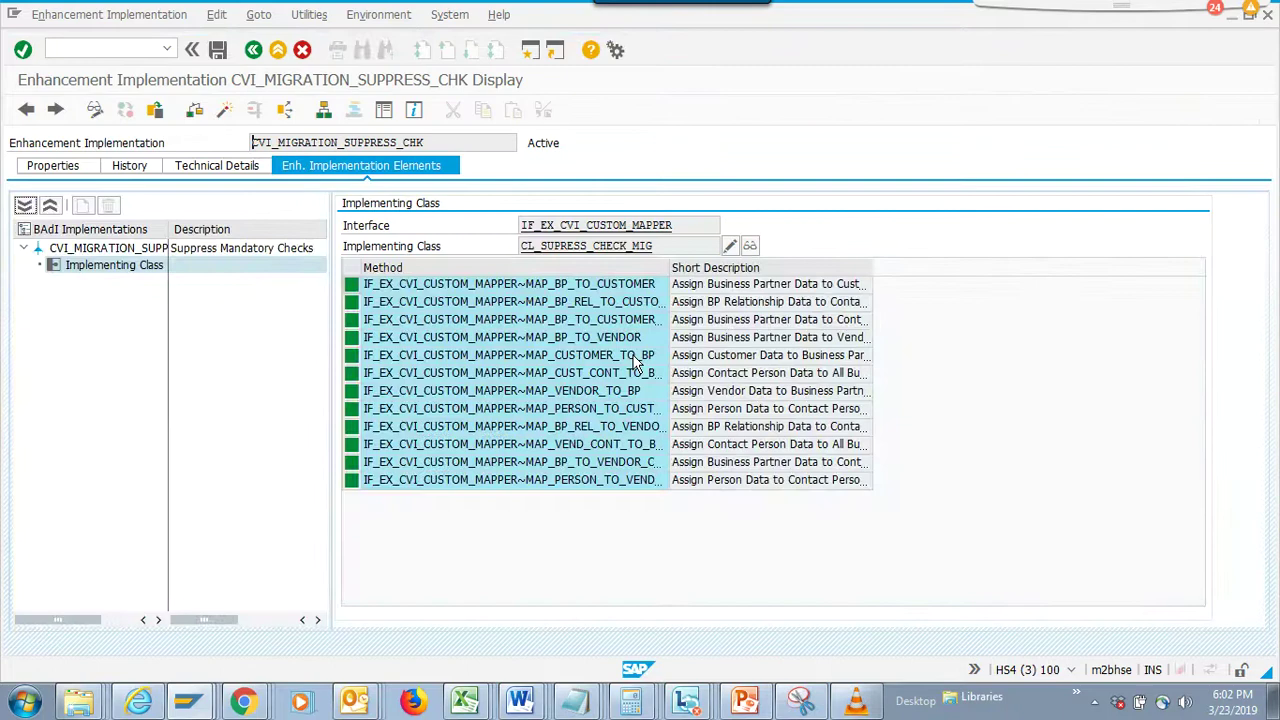
{"action": "double_click", "coordinate": [650, 285]}
{"action": "left_click", "coordinate": [253, 49]}
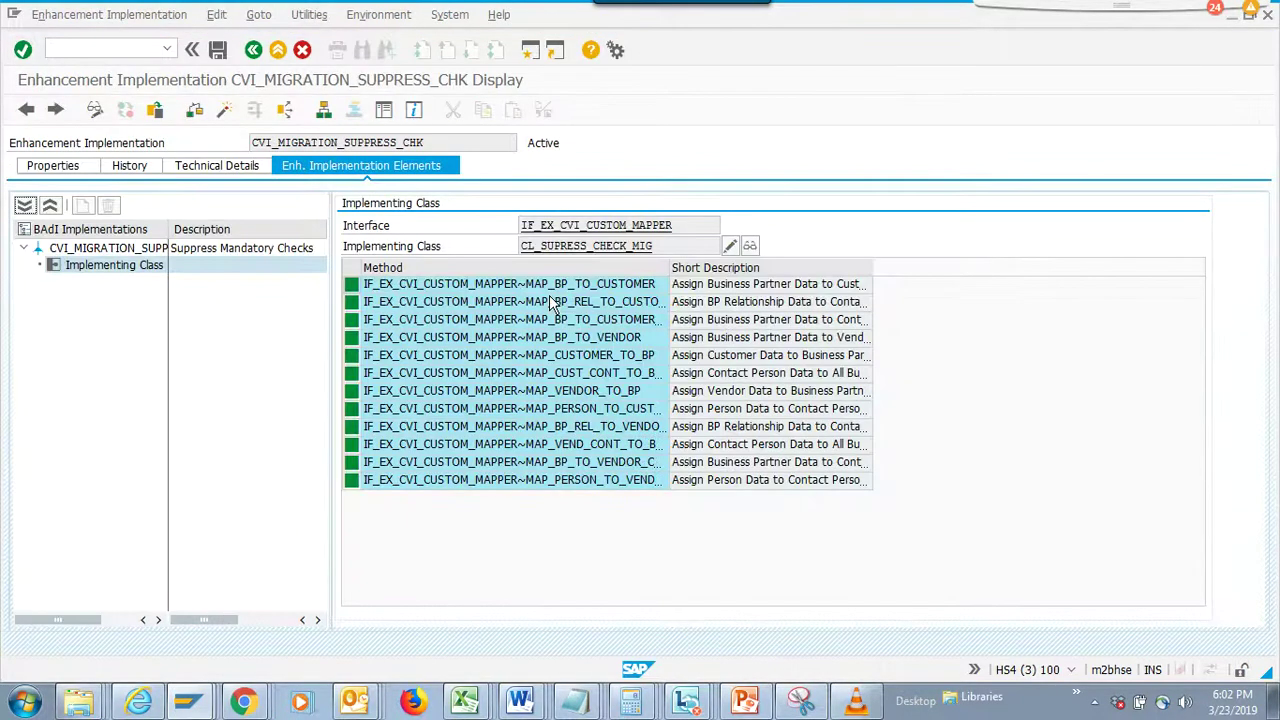
{"action": "double_click", "coordinate": [549, 301]}
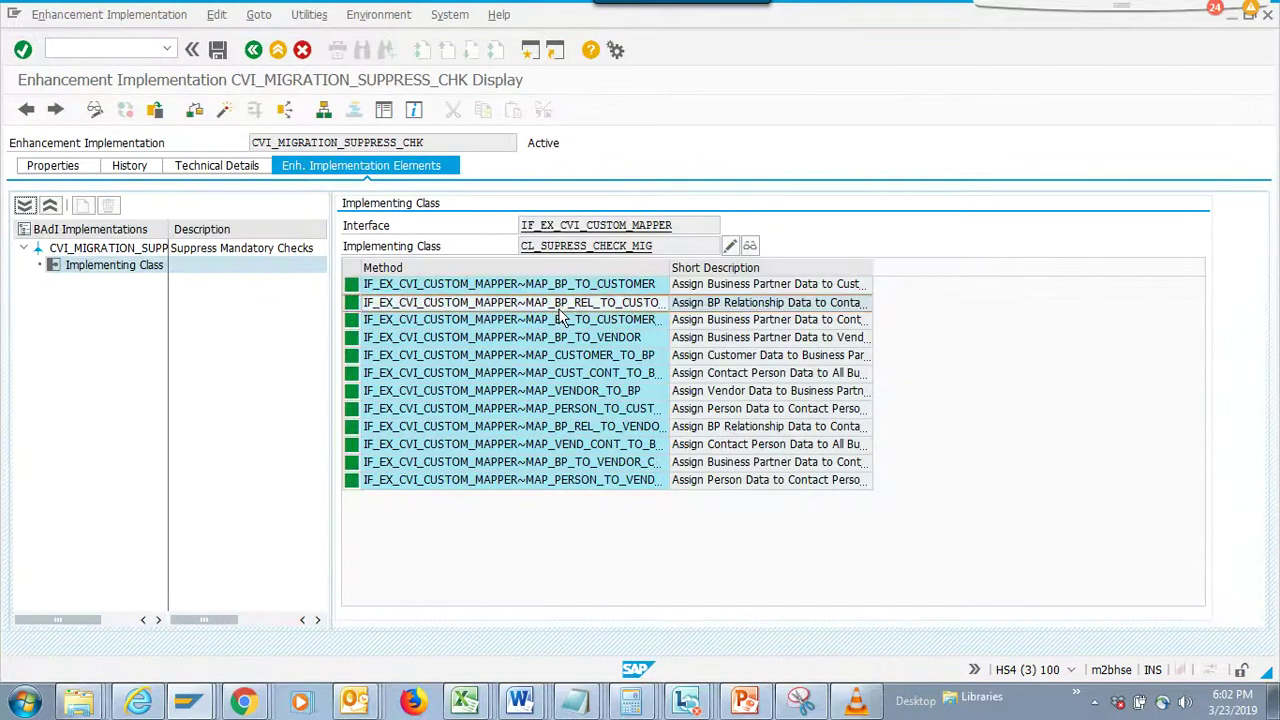
{"action": "left_click", "coordinate": [253, 49]}
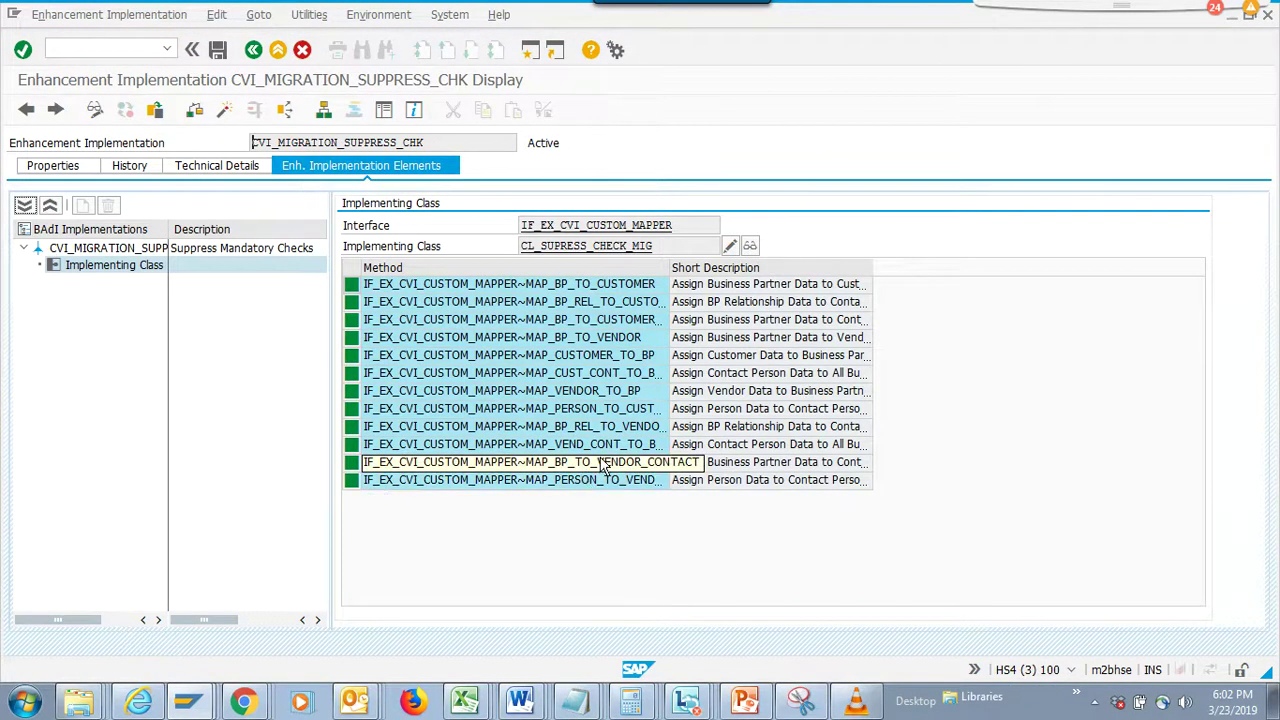
- Review the source code of the MAP_VENDOR_TO_BP method through to its country checks call
{"action": "double_click", "coordinate": [618, 391]}
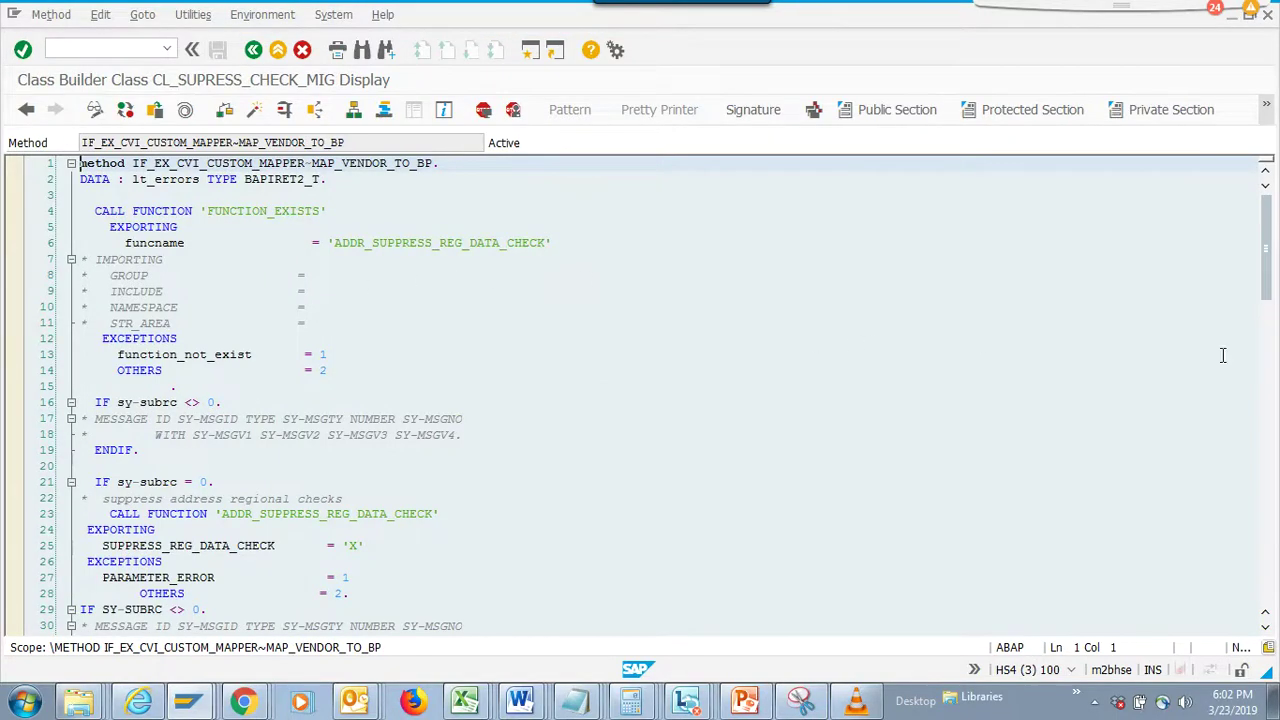
{"action": "left_click_drag", "start_coordinate": [1268, 258], "coordinate": [1267, 340]}
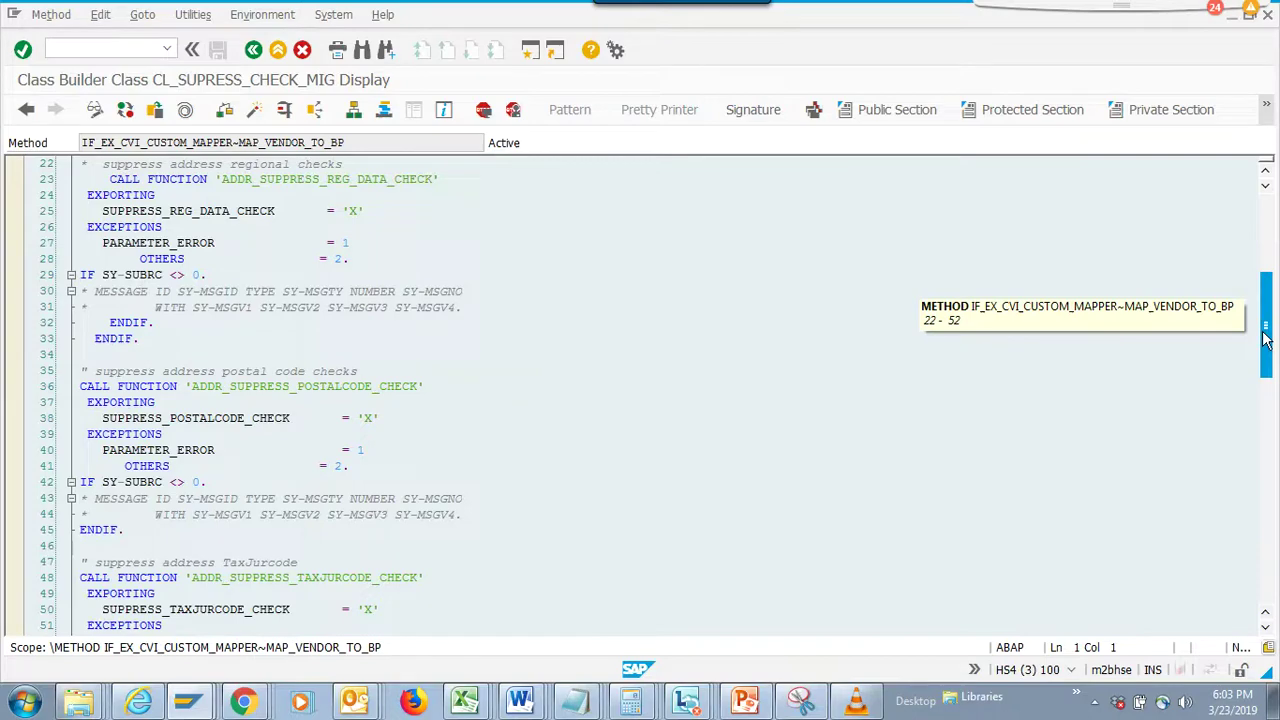
{"action": "left_click_drag", "start_coordinate": [1263, 340], "coordinate": [1270, 551]}
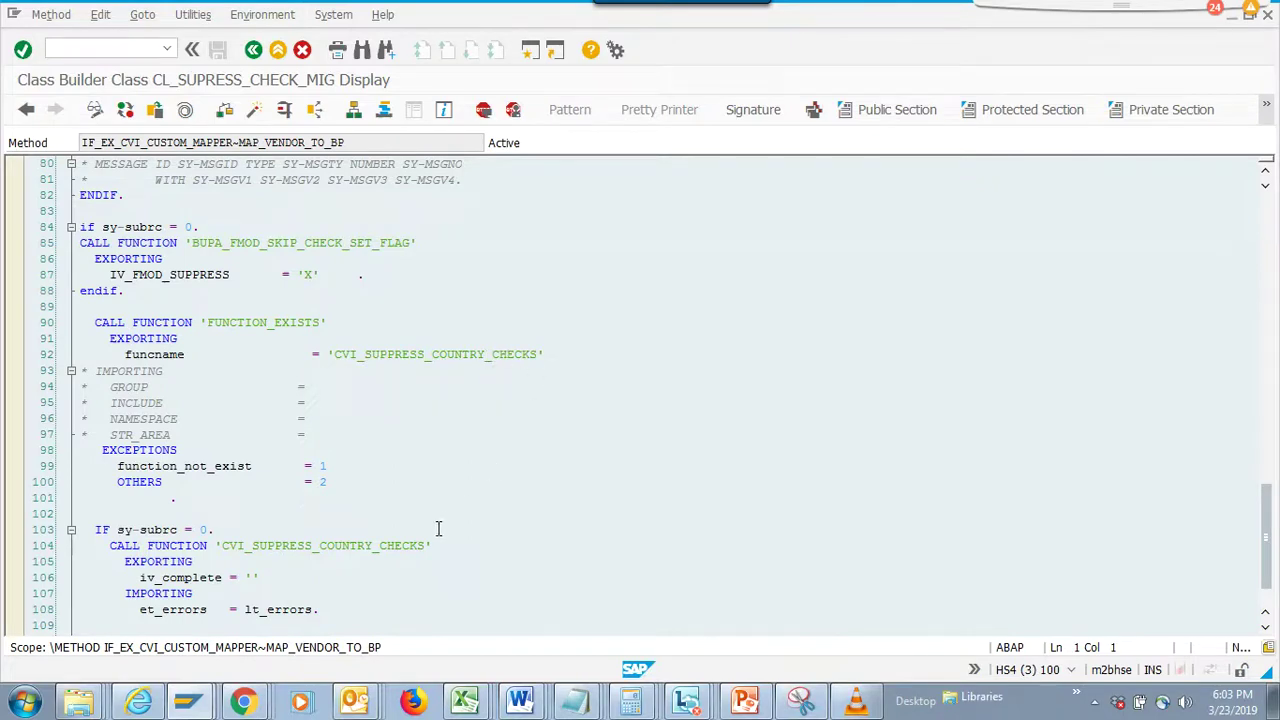
- Display the source code of the called function module CVI_SUPPRESS_COUNTRY_CHECKS
{"action": "left_click", "coordinate": [369, 547]}
{"action": "double_click", "coordinate": [373, 545]}
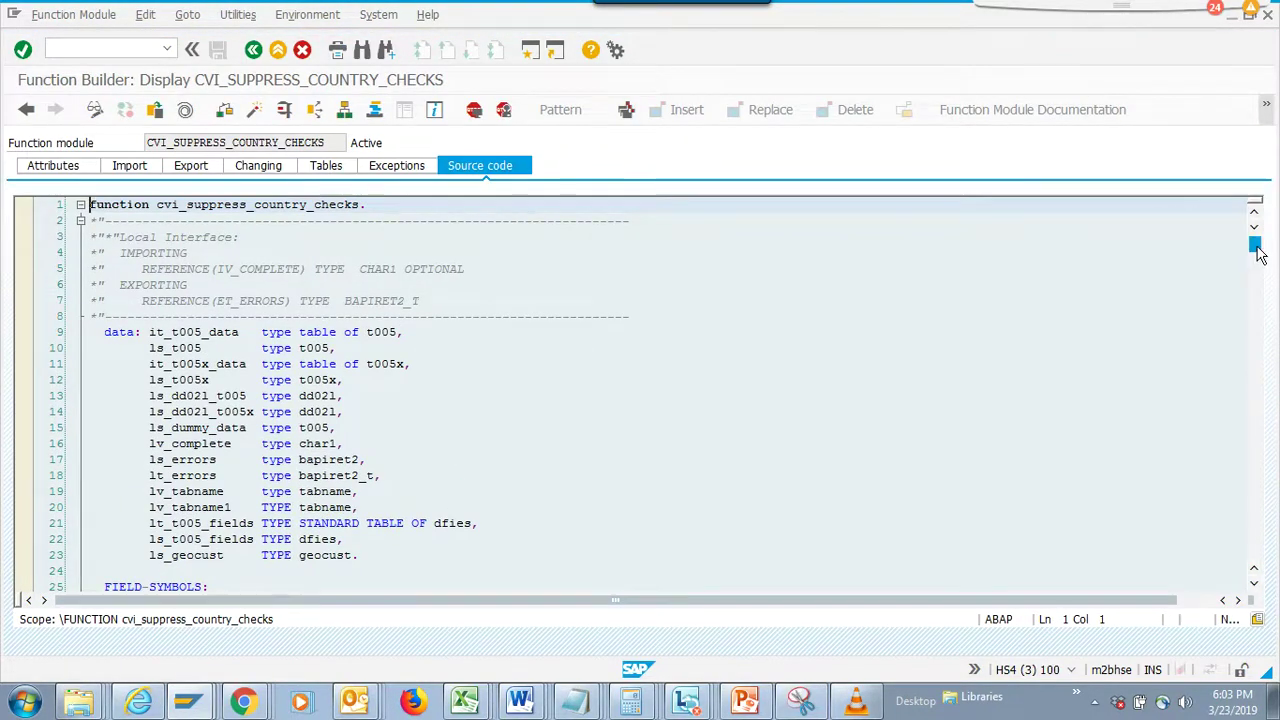
{"action": "mouse_move", "coordinate": [1258, 254]}
{"action": "left_mouse_down"}
{"action": "mouse_move", "coordinate": [1261, 288]}
{"action": "mouse_move", "coordinate": [1262, 242]}
{"action": "left_mouse_up"}
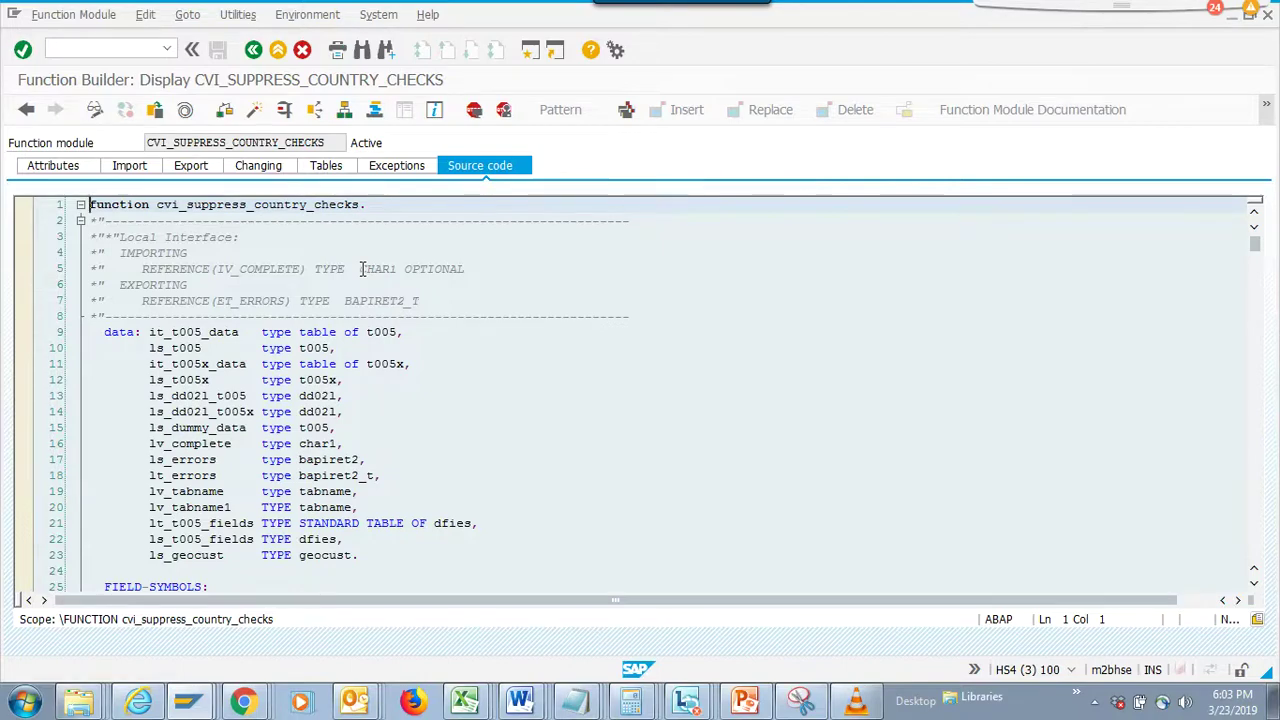
- Return to the IMG structure and read the documentation of the BAdI for data assignment of bank details BP -> Customer/Vendor
{"action": "left_click", "coordinate": [255, 50]}
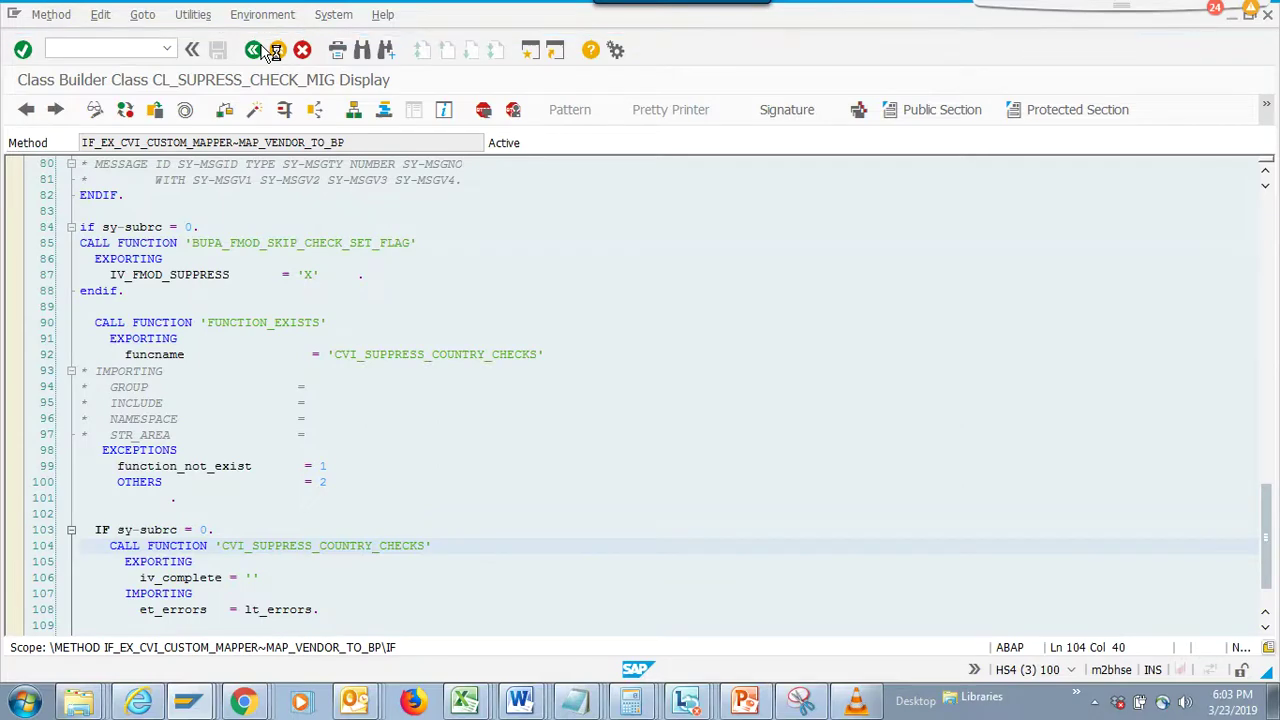
{"action": "left_click", "coordinate": [262, 52]}
{"action": "left_click", "coordinate": [262, 52]}
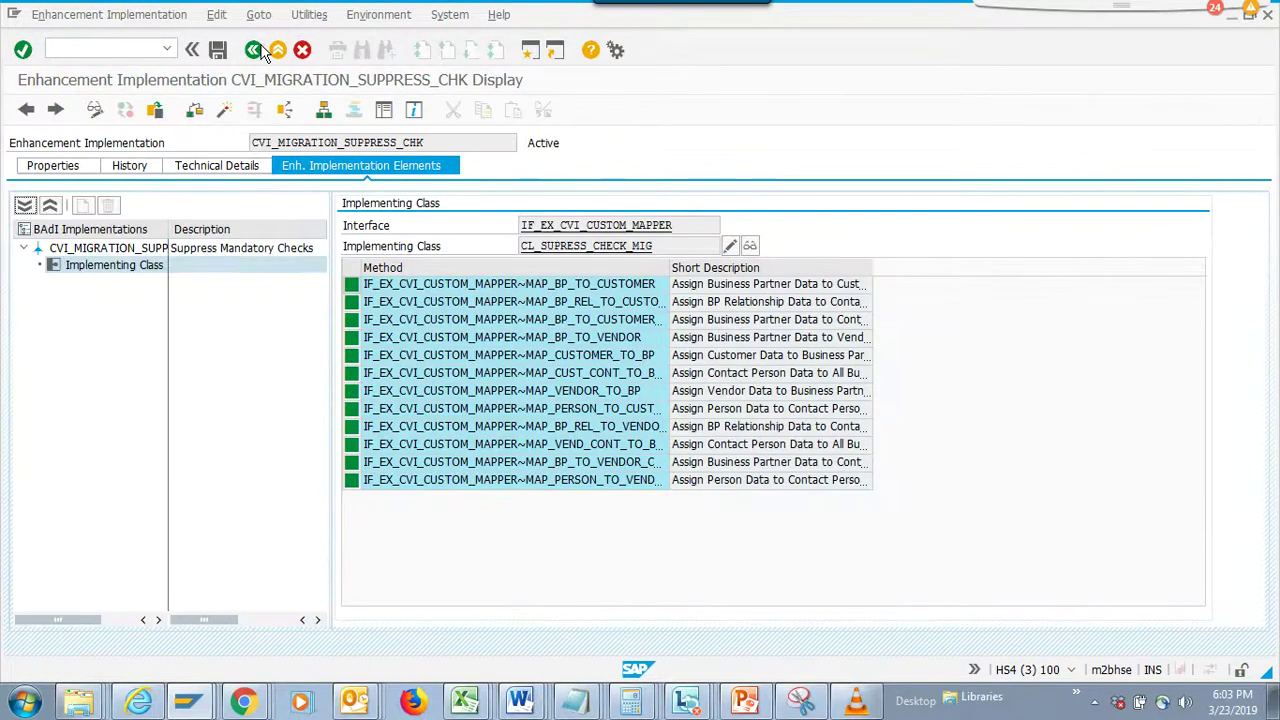
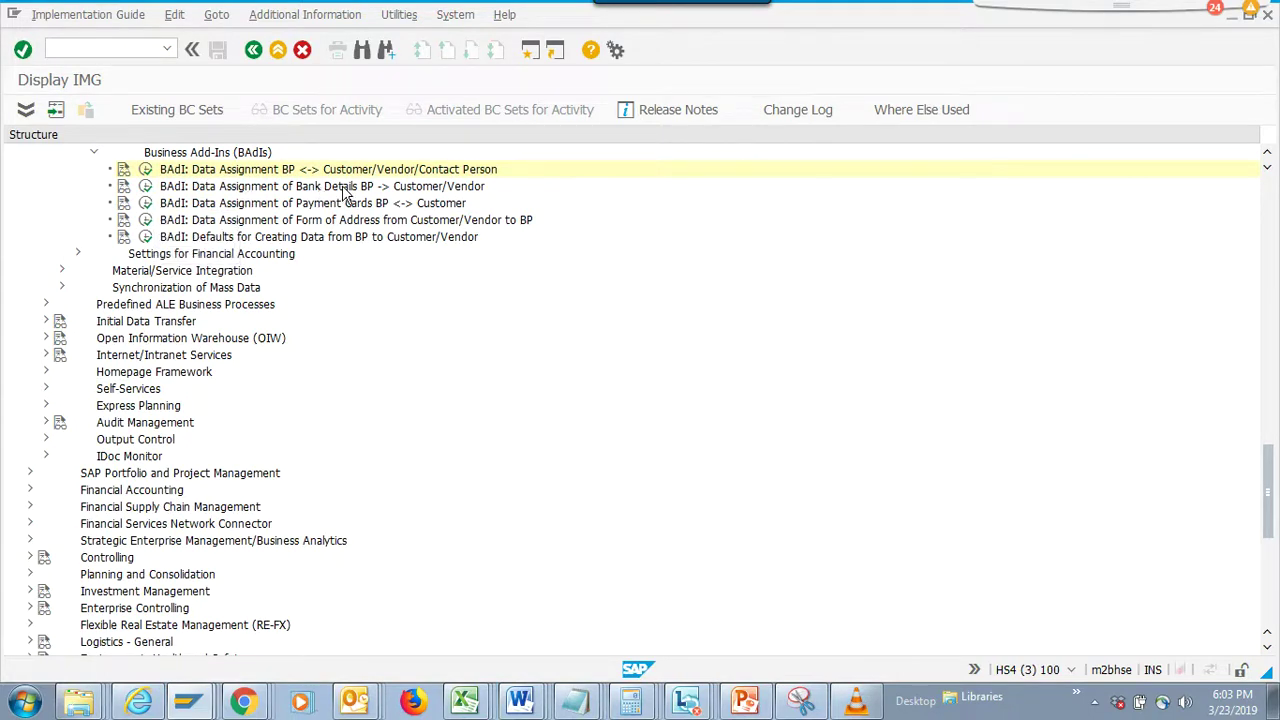
{"action": "left_click", "coordinate": [123, 186]}
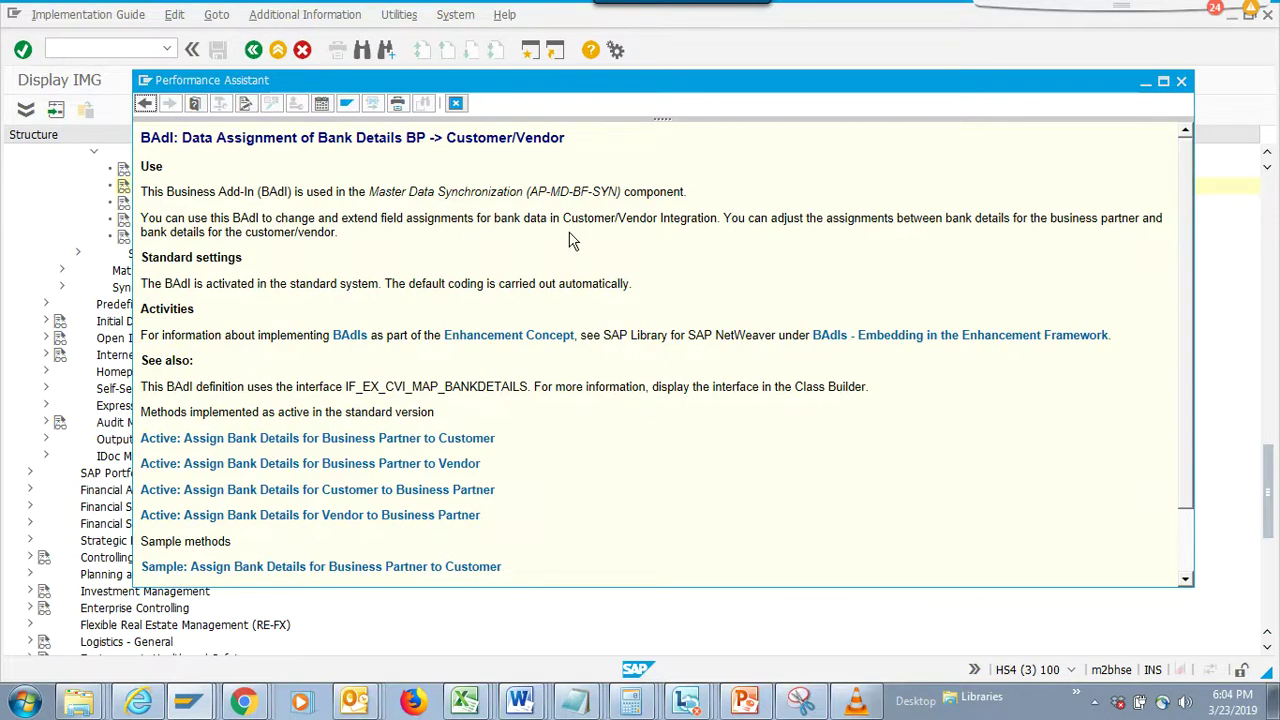
{"action": "left_click", "coordinate": [455, 103]}
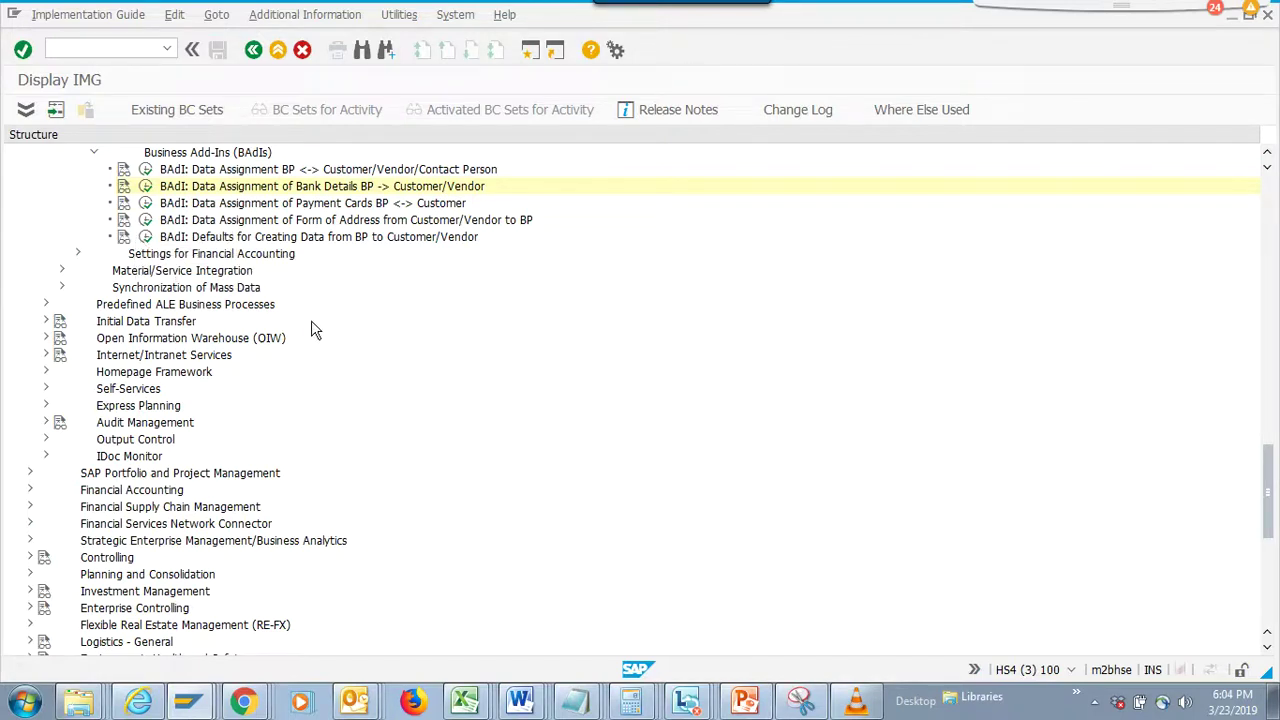
- Go back to the Data Cleansing area of the IMG structure and expand the Archiving node below it
{"action": "scroll", "coordinate": [1268, 500], "scroll_direction": "down", "scroll_amount": 1}
{"action": "left_click_drag", "start_coordinate": [1268, 500], "coordinate": [1277, 372]}
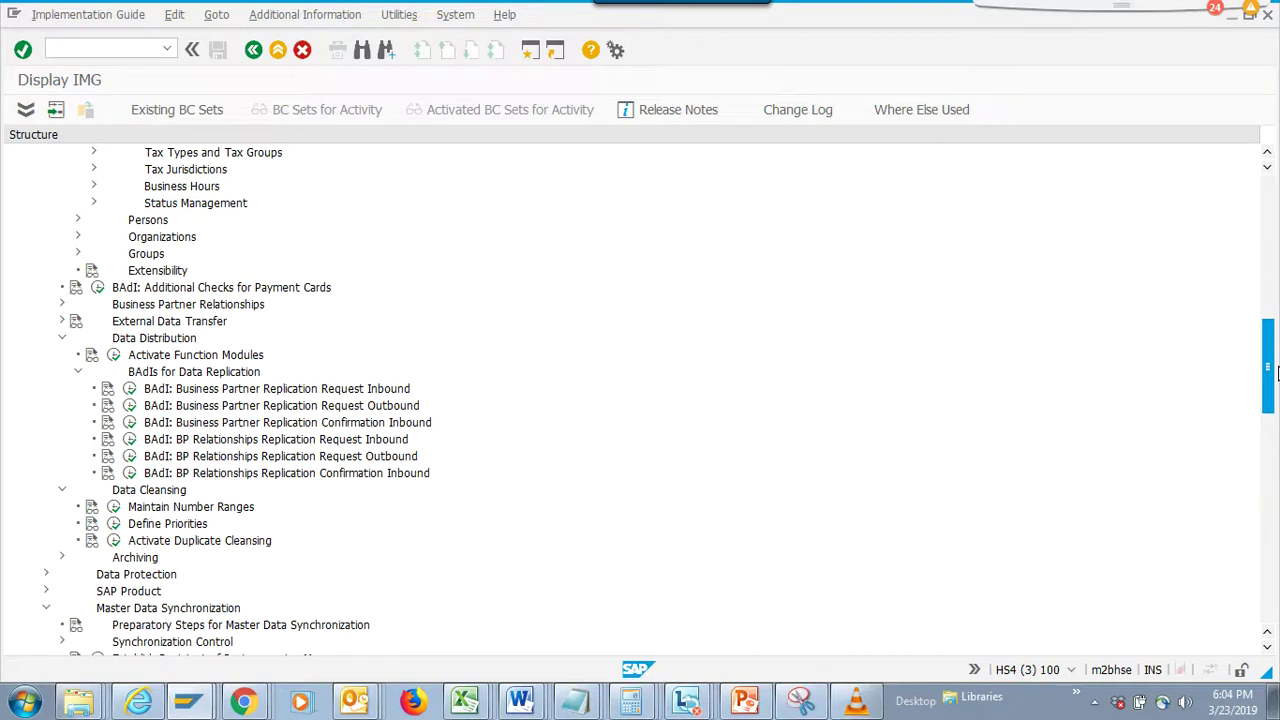
{"action": "mouse_move", "coordinate": [1277, 372]}
{"action": "left_mouse_down"}
{"action": "mouse_move", "coordinate": [1276, 353]}
{"action": "mouse_move", "coordinate": [1276, 383]}
{"action": "left_mouse_up"}
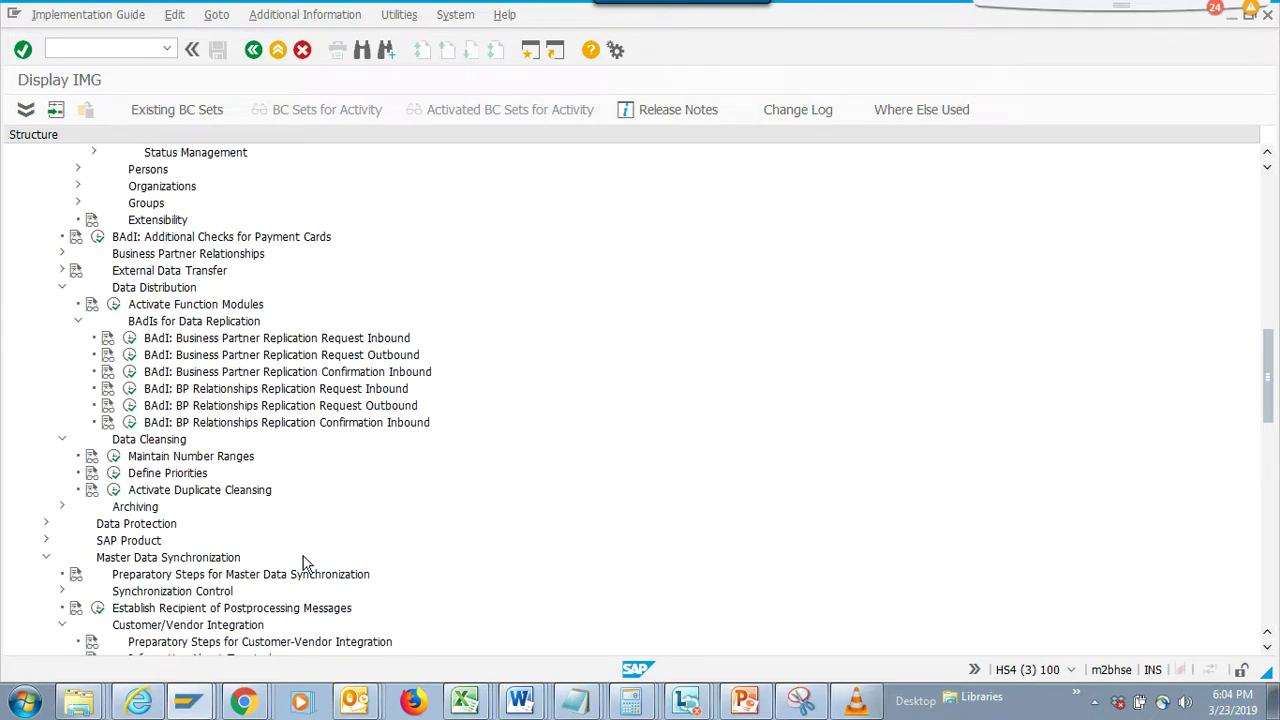
{"action": "left_click", "coordinate": [62, 507]}
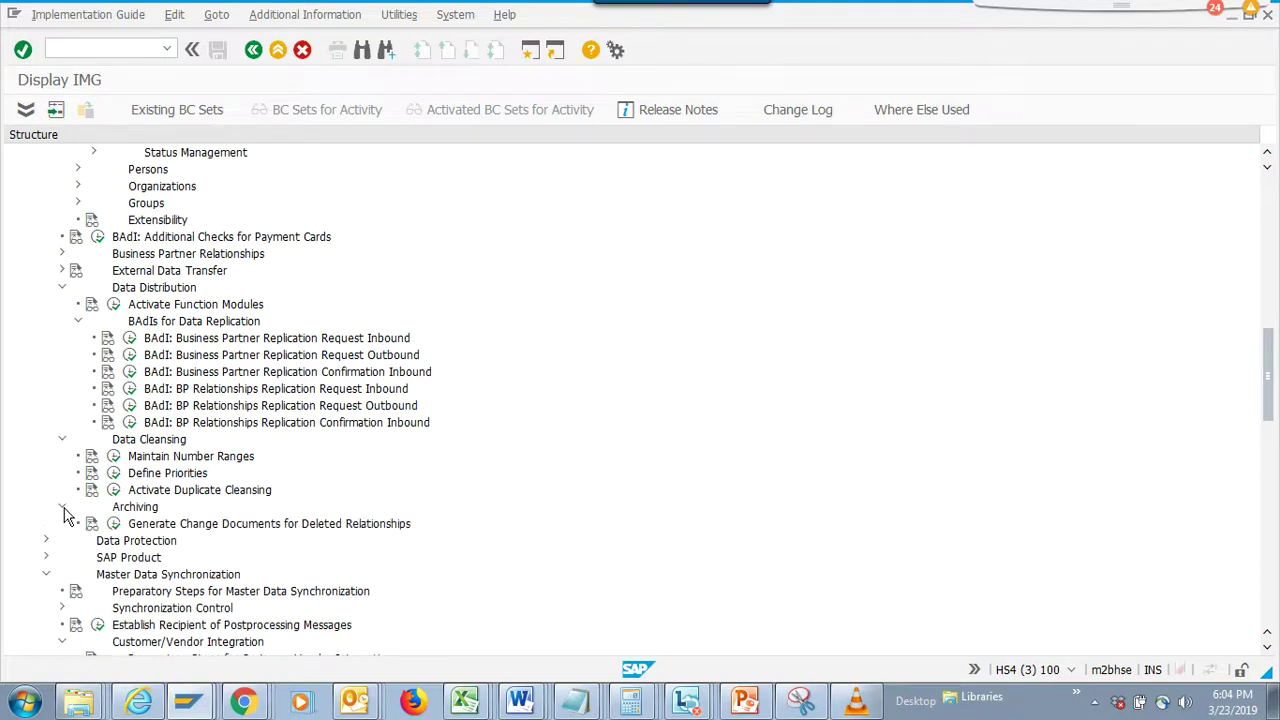
- Copy the object name COM_CLEAR from the documentation of the Maintain Number Ranges activity under Data Cleansing
{"action": "left_click", "coordinate": [91, 458]}
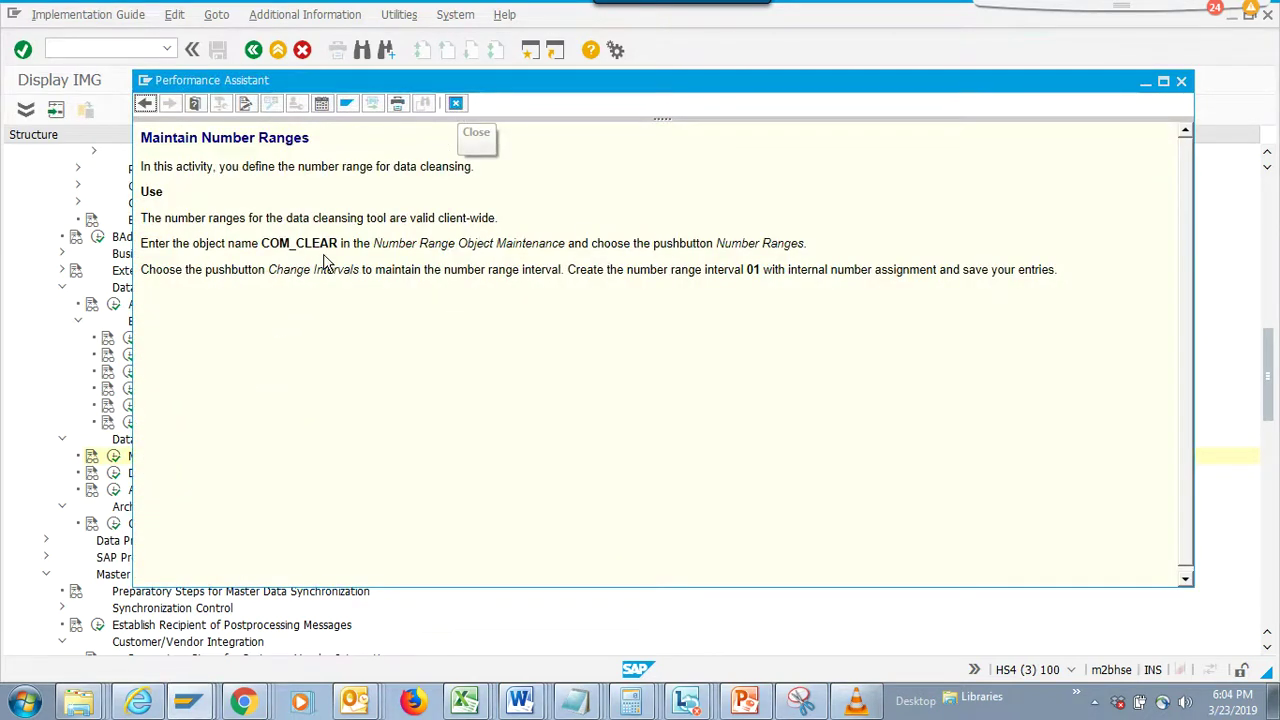
{"action": "left_click_drag", "start_coordinate": [341, 247], "coordinate": [276, 250]}
{"action": "key", "text": "ctrl+c"}
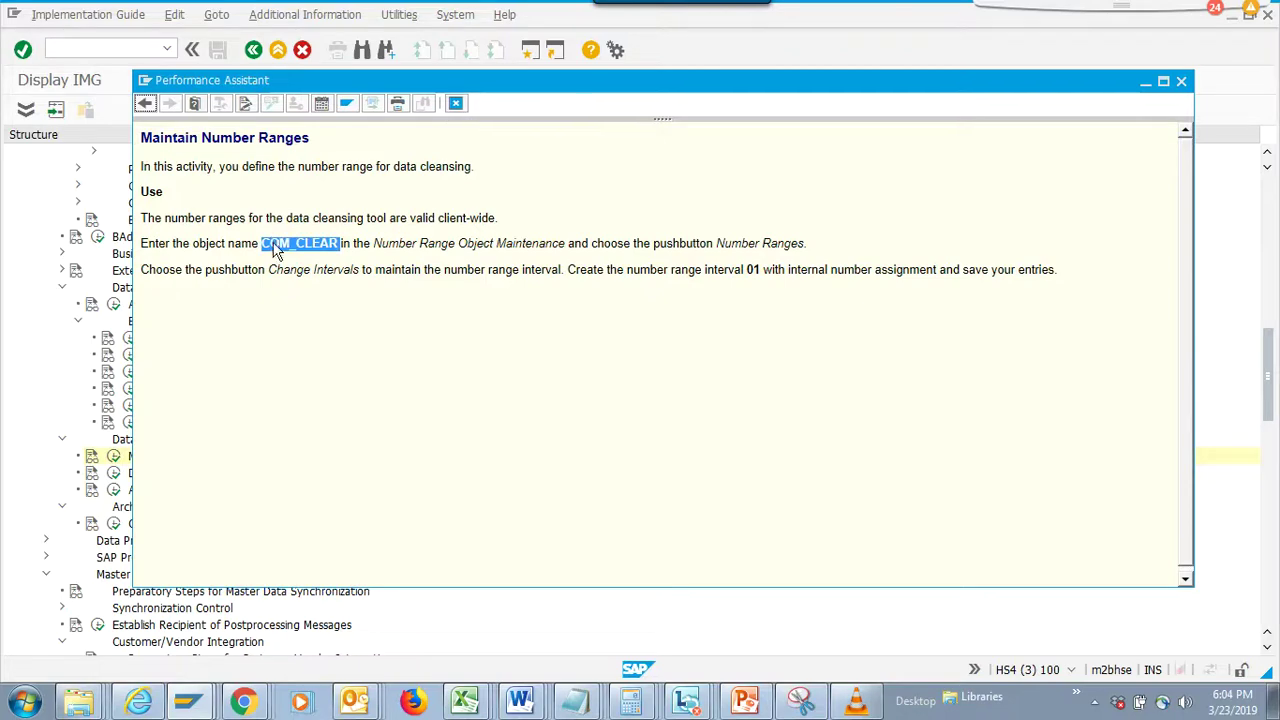
{"action": "left_click", "coordinate": [456, 105]}
- Execute the Maintain Number Ranges activity and try to create a number range object named COM_CLEAR
{"action": "left_click", "coordinate": [113, 457]}
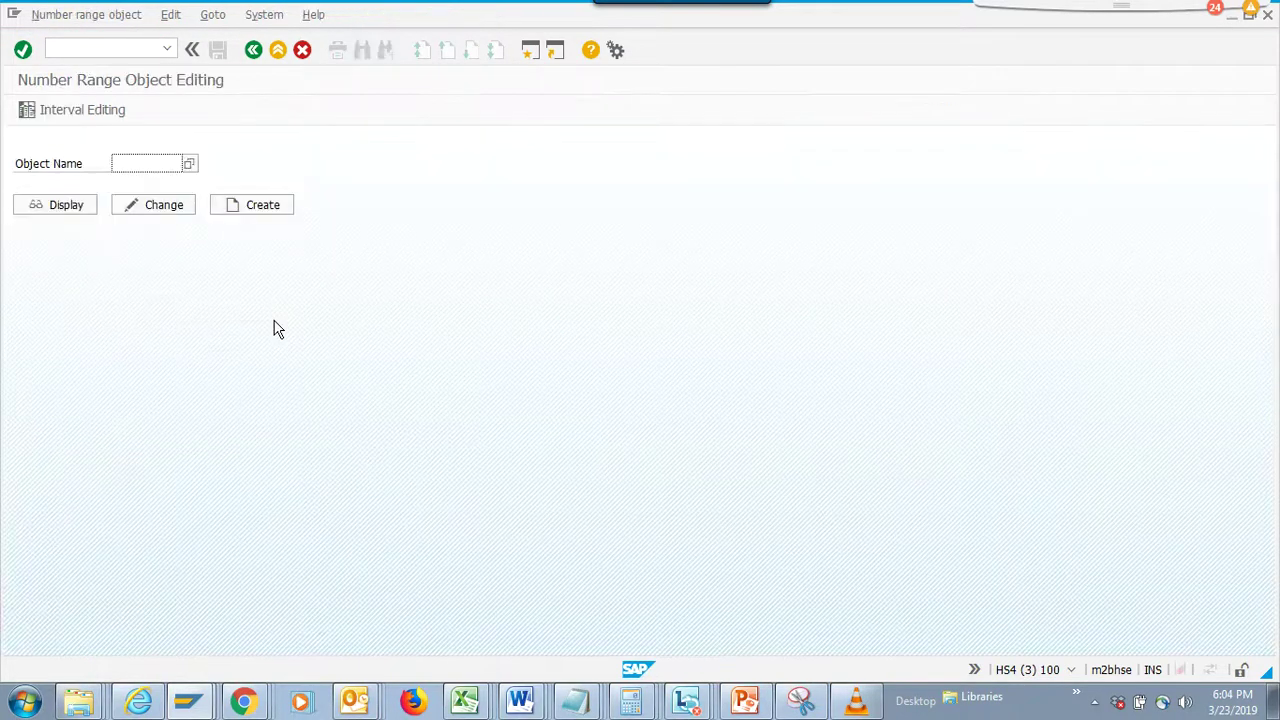
{"action": "left_click", "coordinate": [159, 170]}
{"action": "key", "text": "ctrl+v"}
{"action": "left_click", "coordinate": [245, 205]}
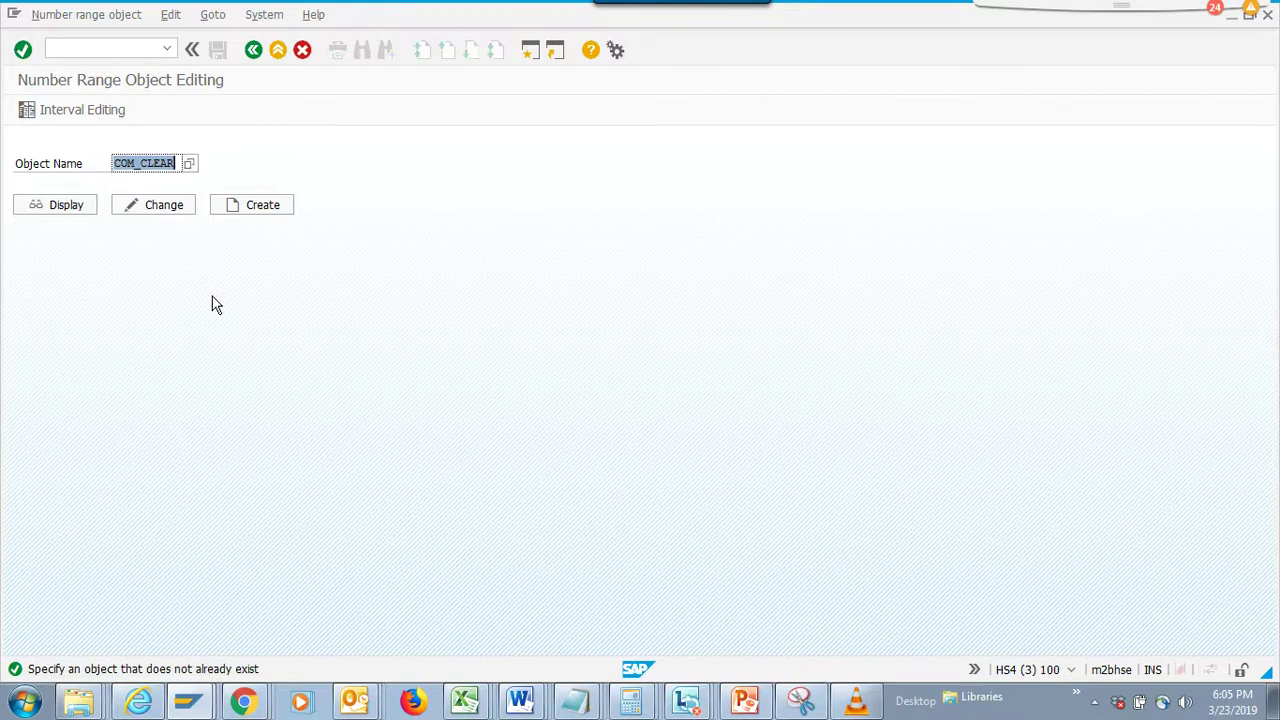
- Open the number range object COM_CLEAR for changing and review its customizing and group settings
{"action": "left_click", "coordinate": [116, 212]}
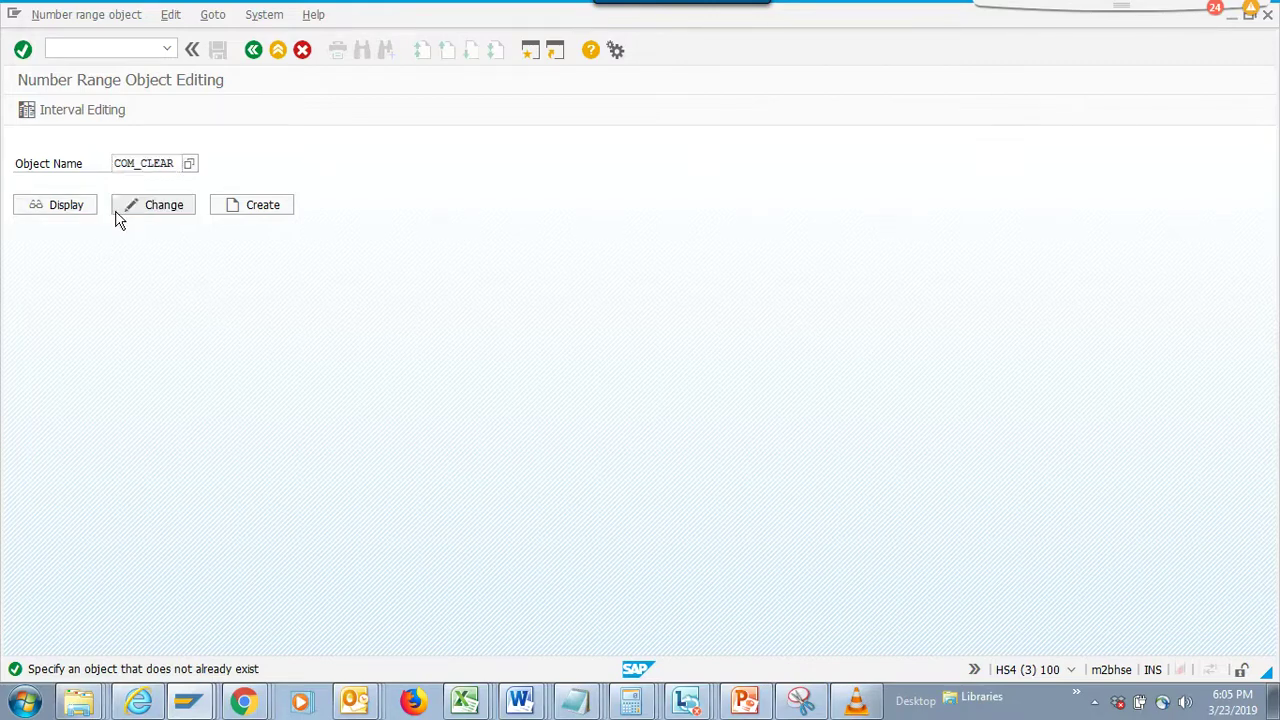
{"action": "left_click", "coordinate": [427, 537]}
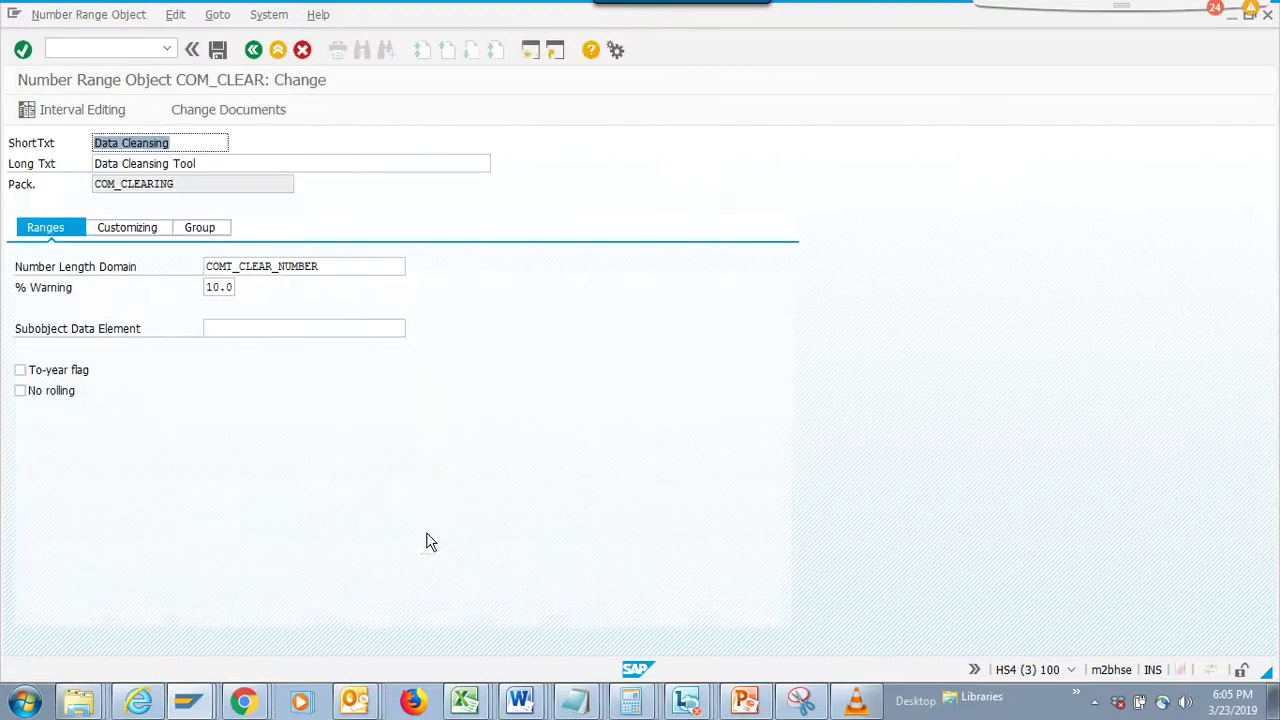
{"action": "left_click", "coordinate": [165, 229]}
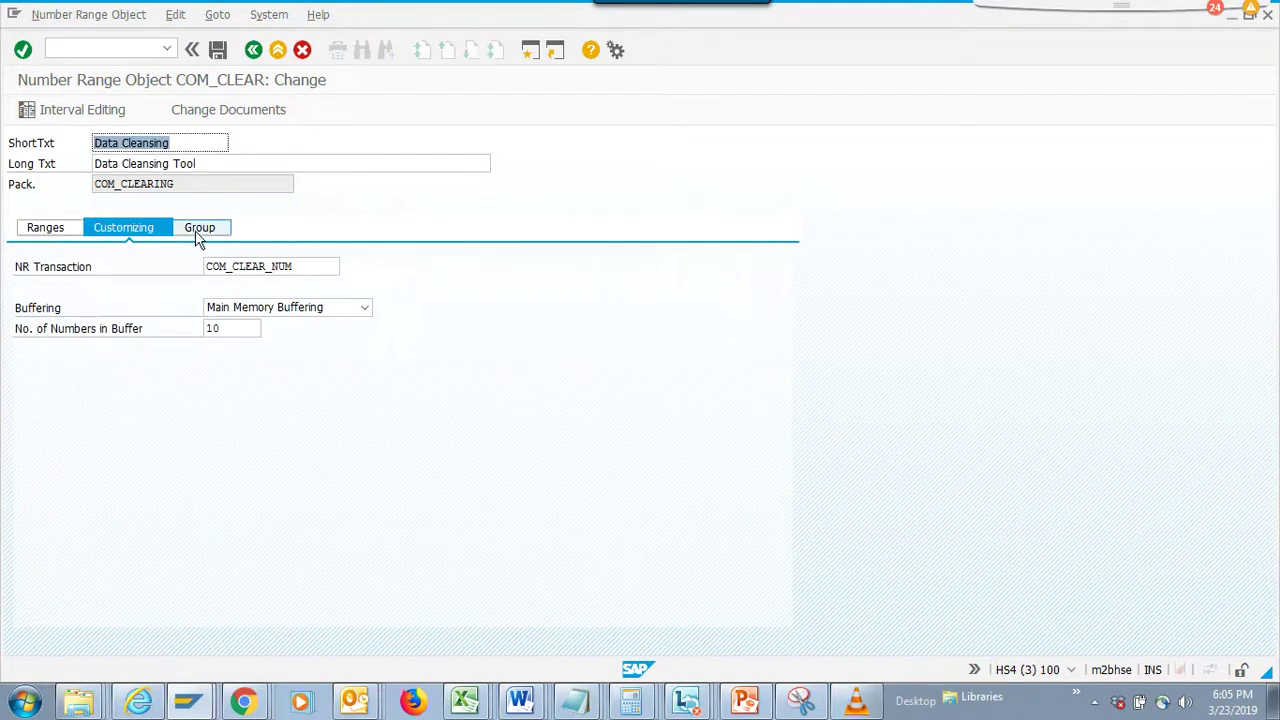
{"action": "left_click", "coordinate": [200, 229]}
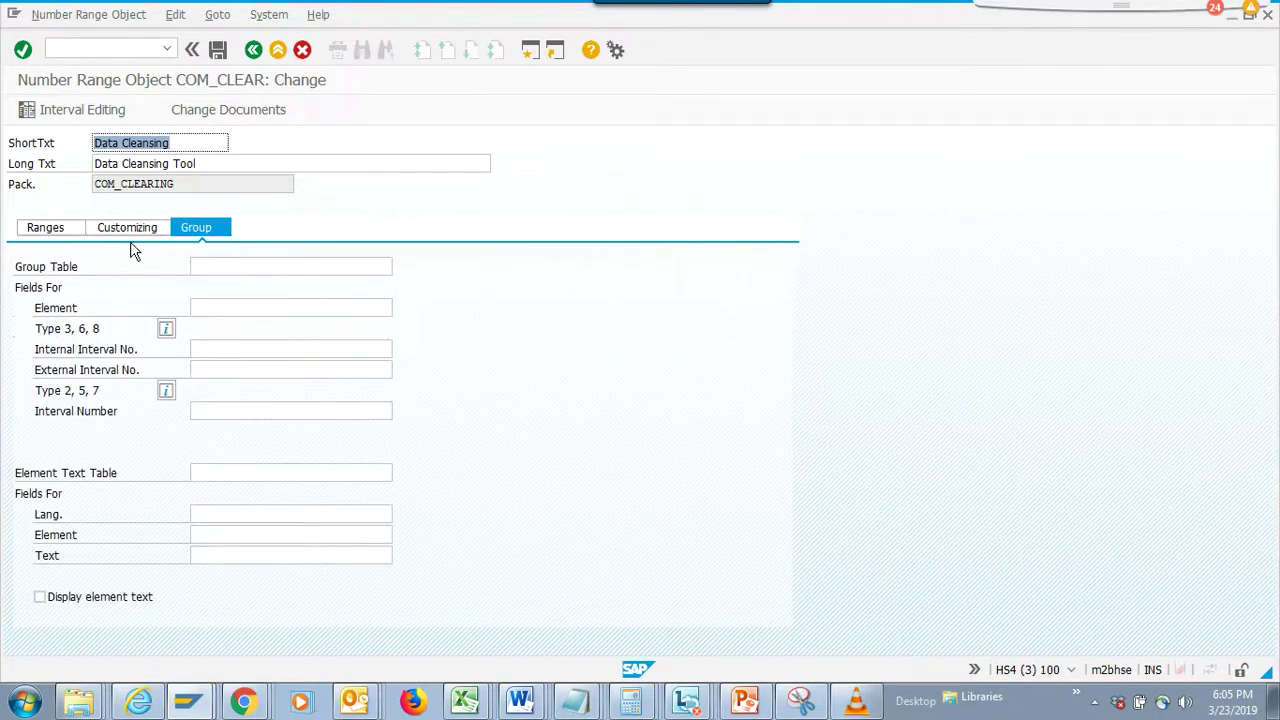
- Review the range settings of COM_CLEAR, try to save the object to Workbench request HS4K900137, and return to the IMG structure
{"action": "left_click", "coordinate": [66, 233]}
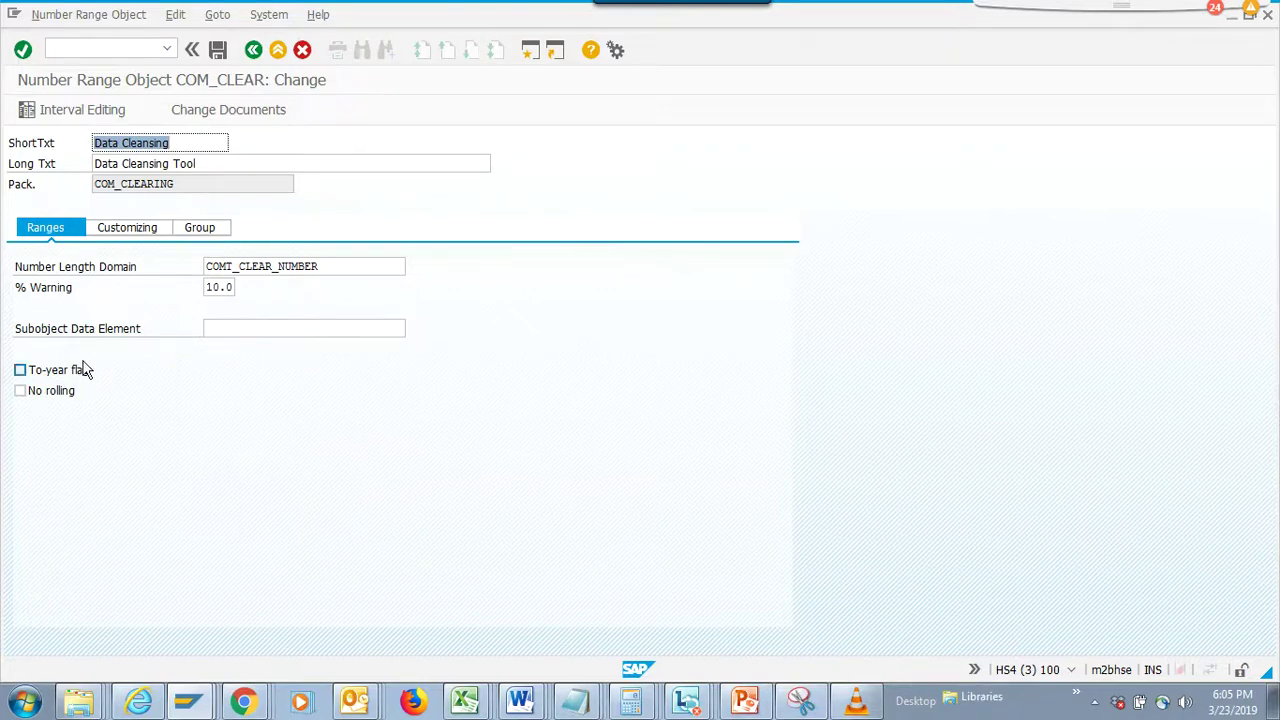
{"action": "left_click", "coordinate": [218, 52]}
{"action": "left_click", "coordinate": [225, 310]}
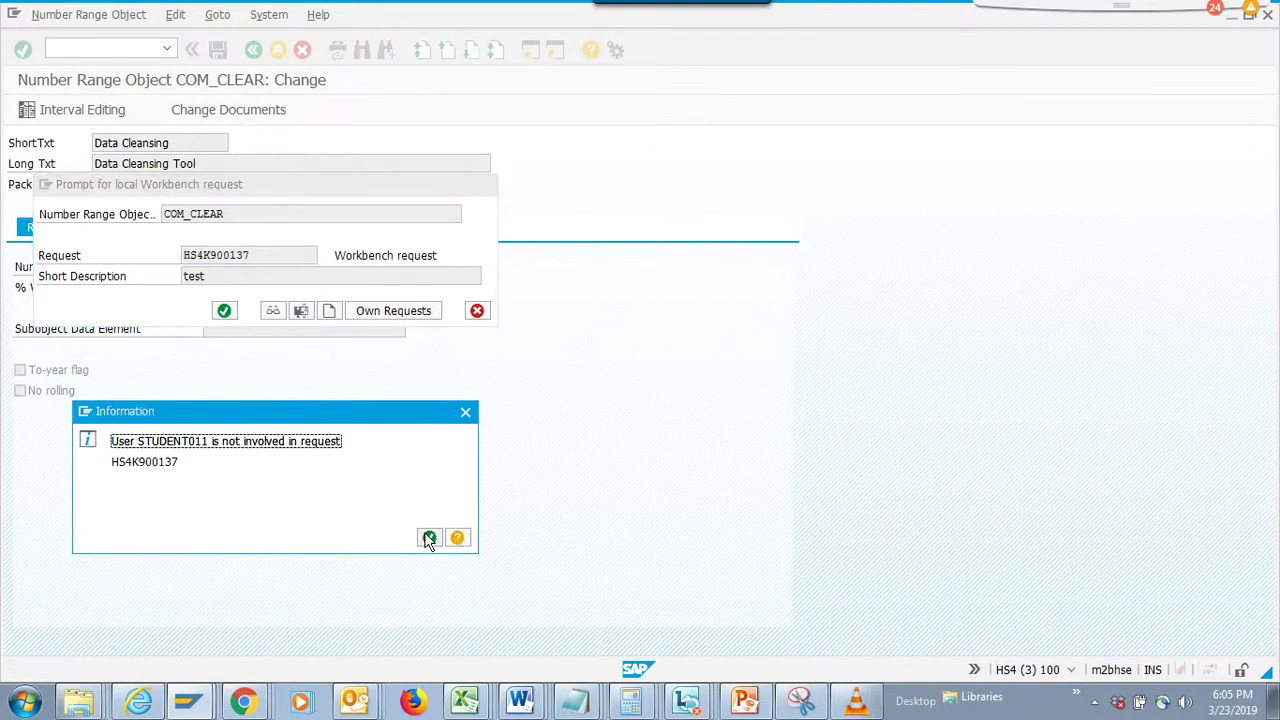
{"action": "left_click", "coordinate": [429, 539]}
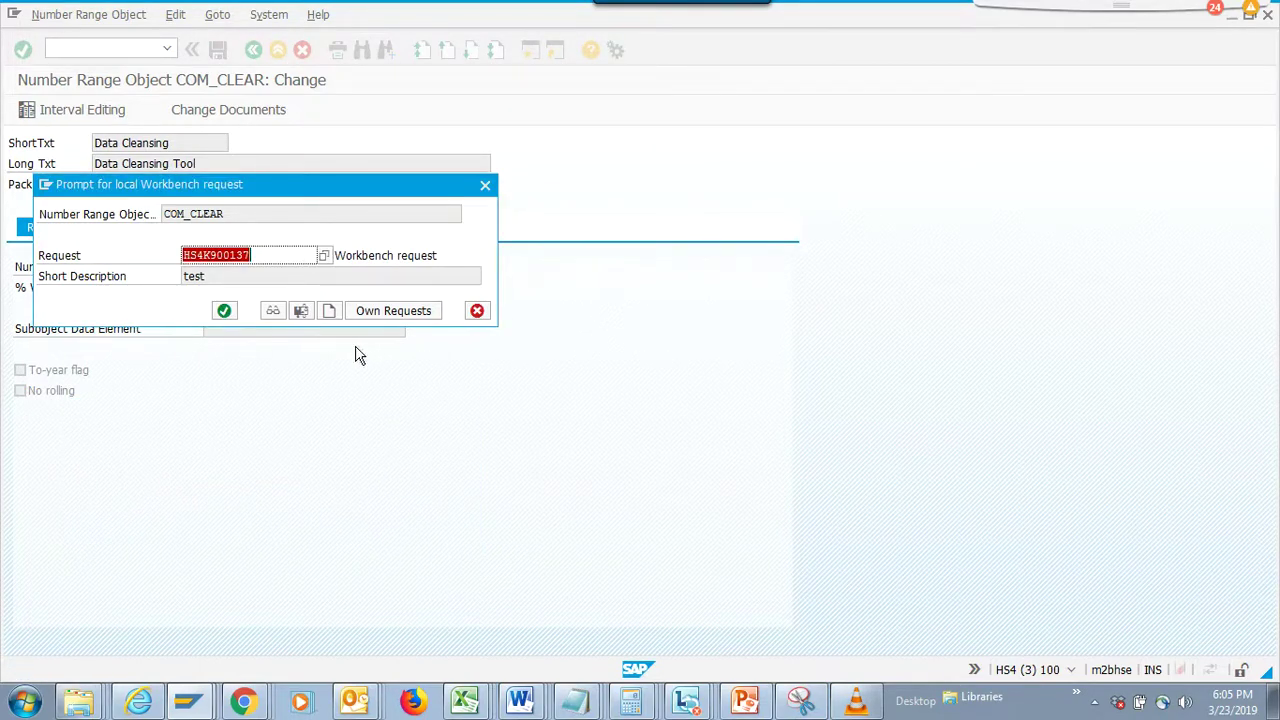
{"action": "left_click", "coordinate": [224, 311]}
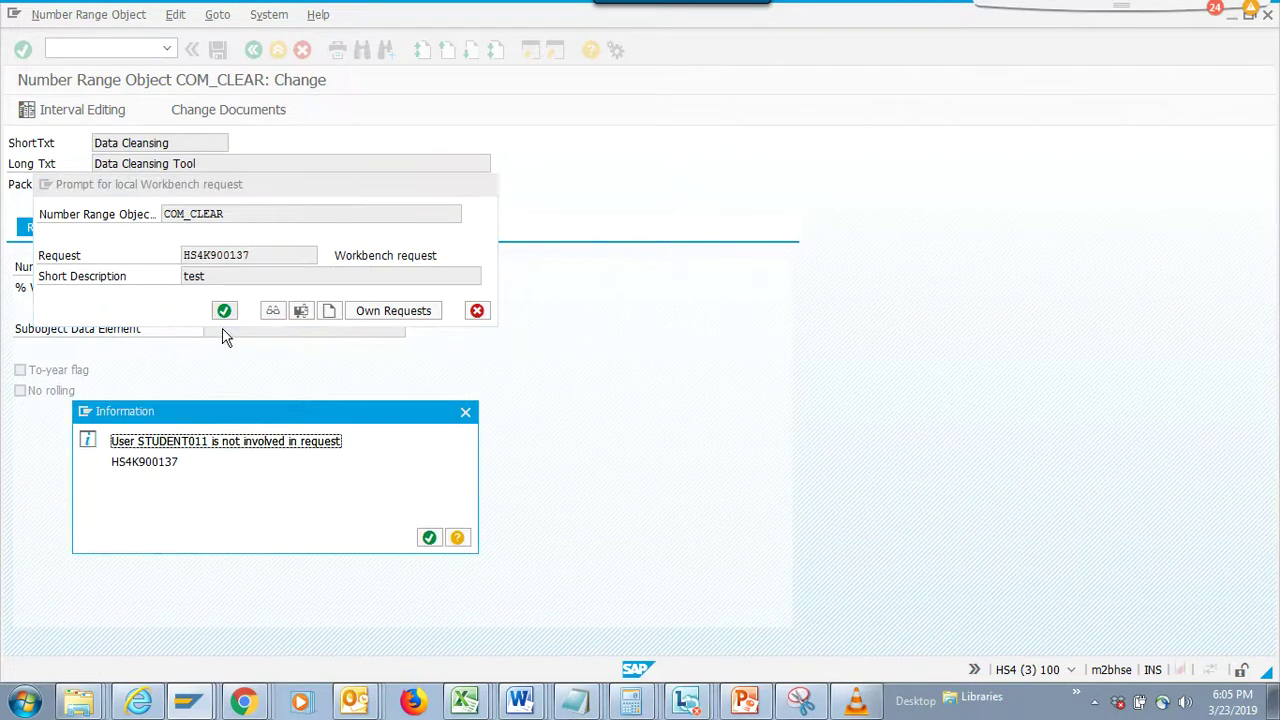
{"action": "left_click", "coordinate": [466, 414]}
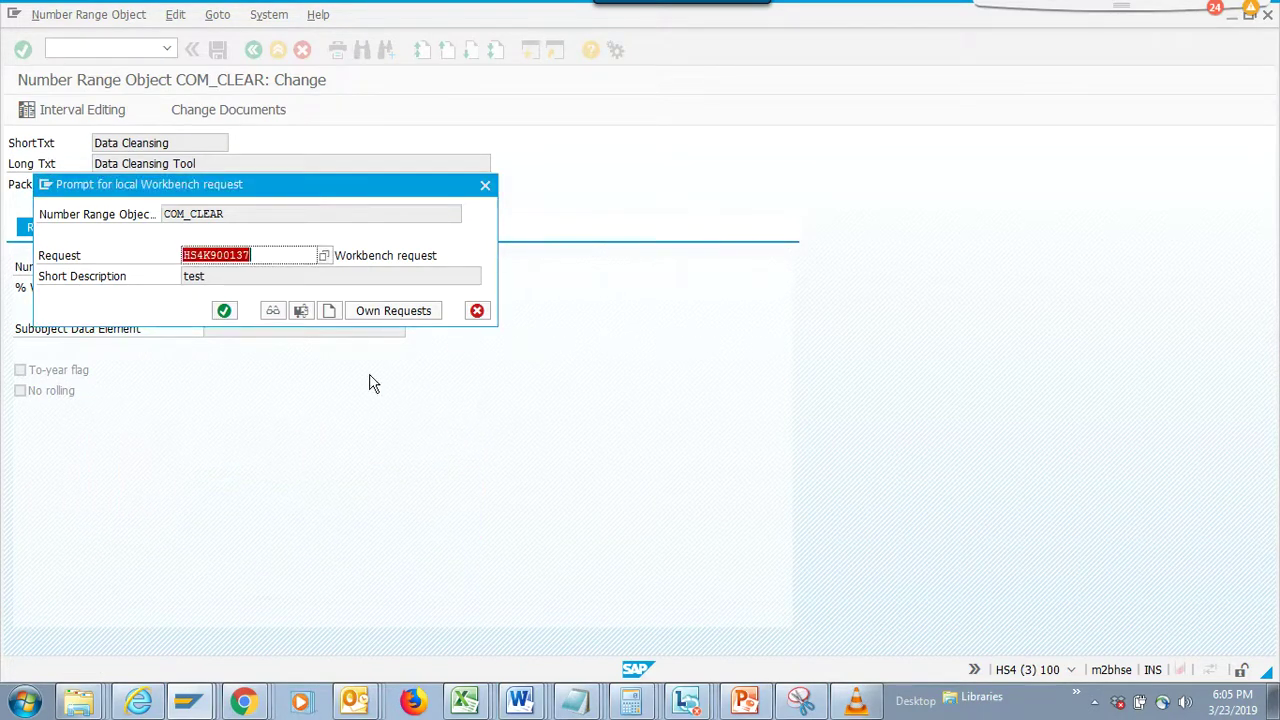
{"action": "left_click", "coordinate": [477, 311]}
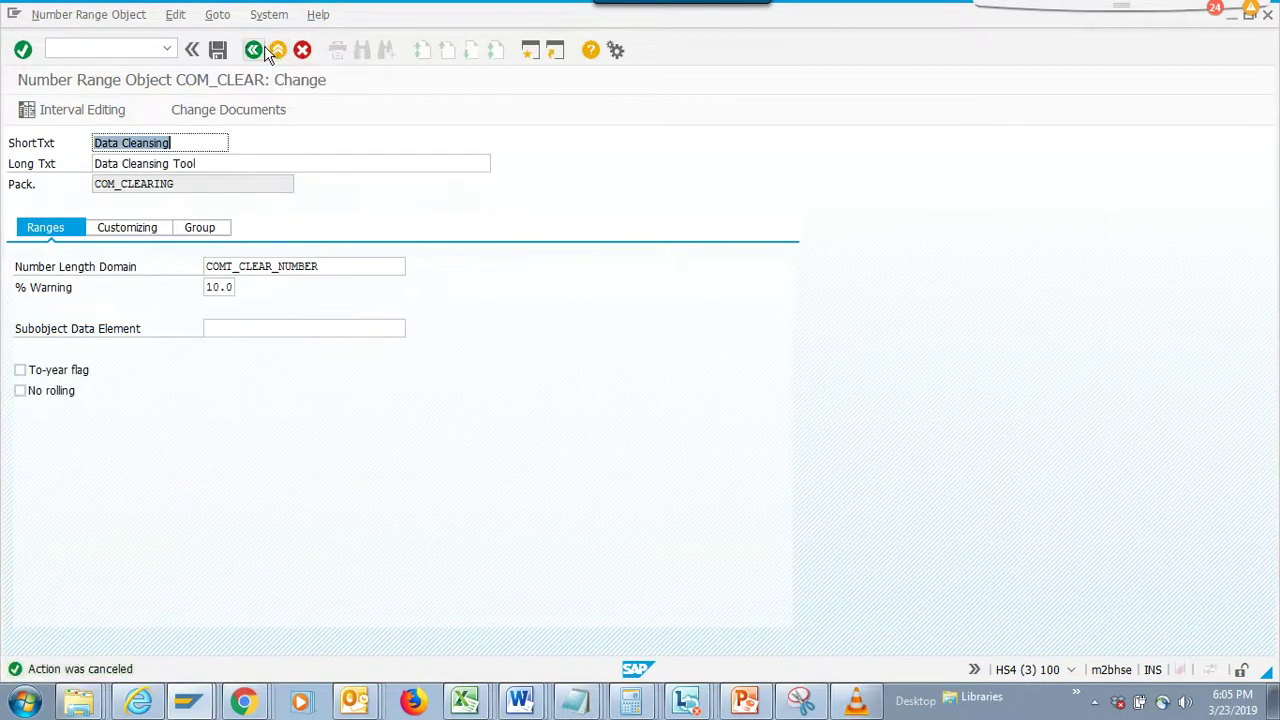
{"action": "left_click", "coordinate": [276, 49]}
{"action": "left_click", "coordinate": [253, 50]}
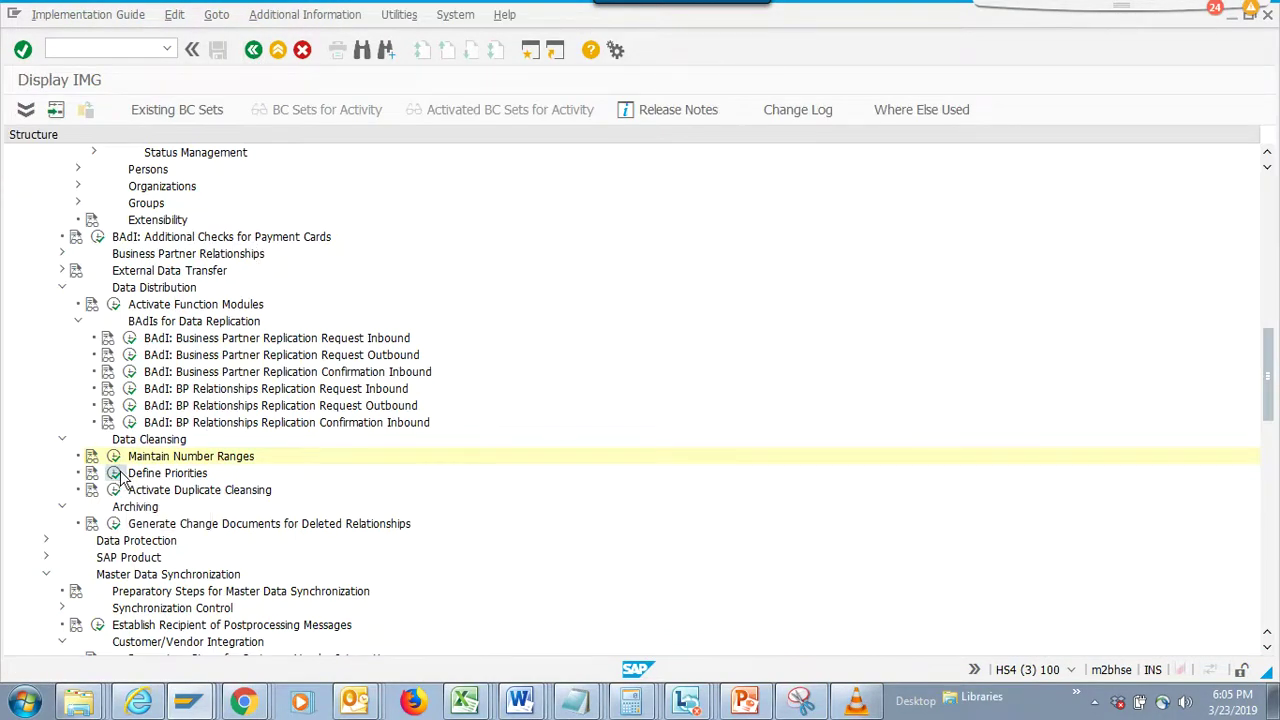
- Review the permitted data cleansing priorities and read the documentation of the Define Priorities activity
{"action": "left_click", "coordinate": [113, 473]}
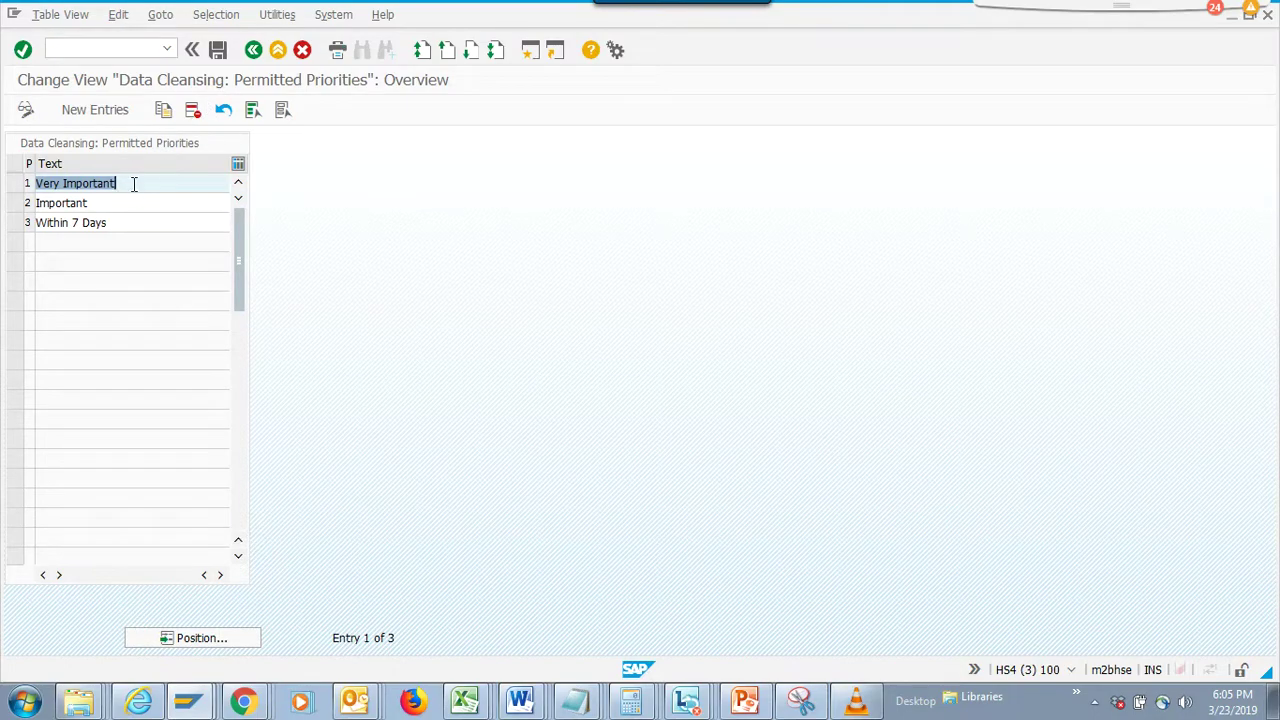
{"action": "left_click", "coordinate": [254, 50]}
{"action": "left_click", "coordinate": [89, 476]}
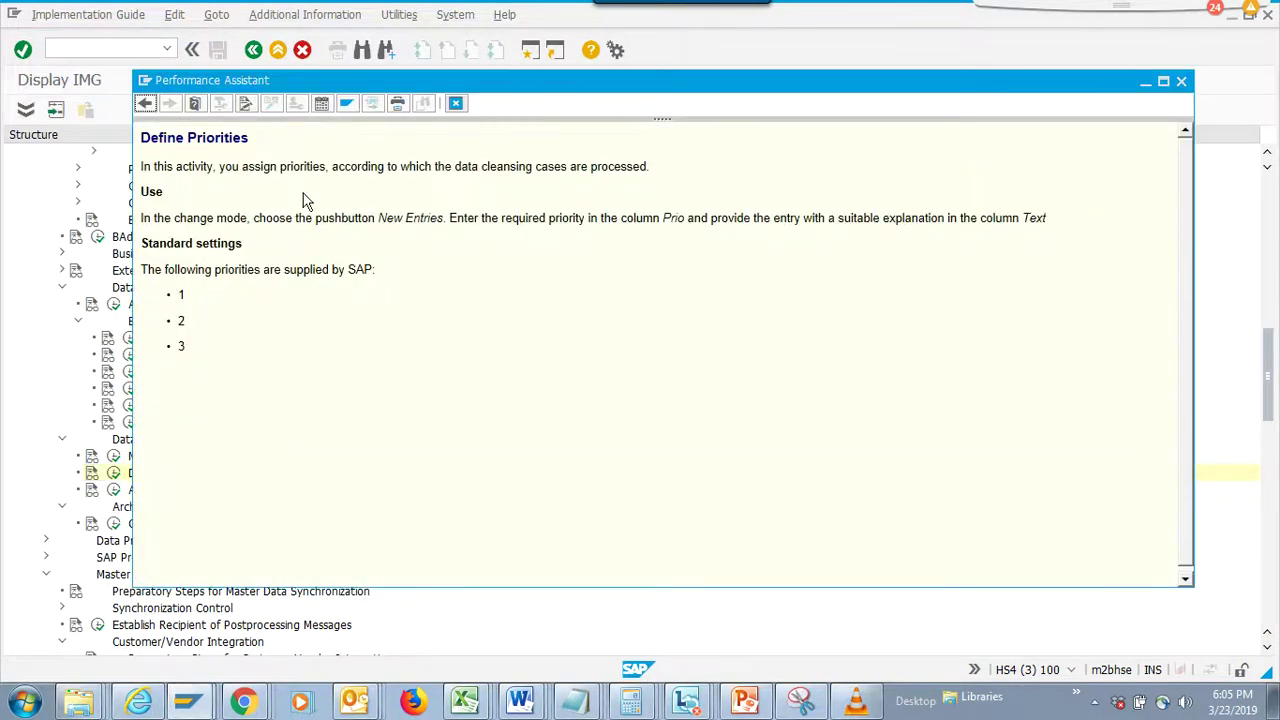
{"action": "left_click", "coordinate": [460, 101]}
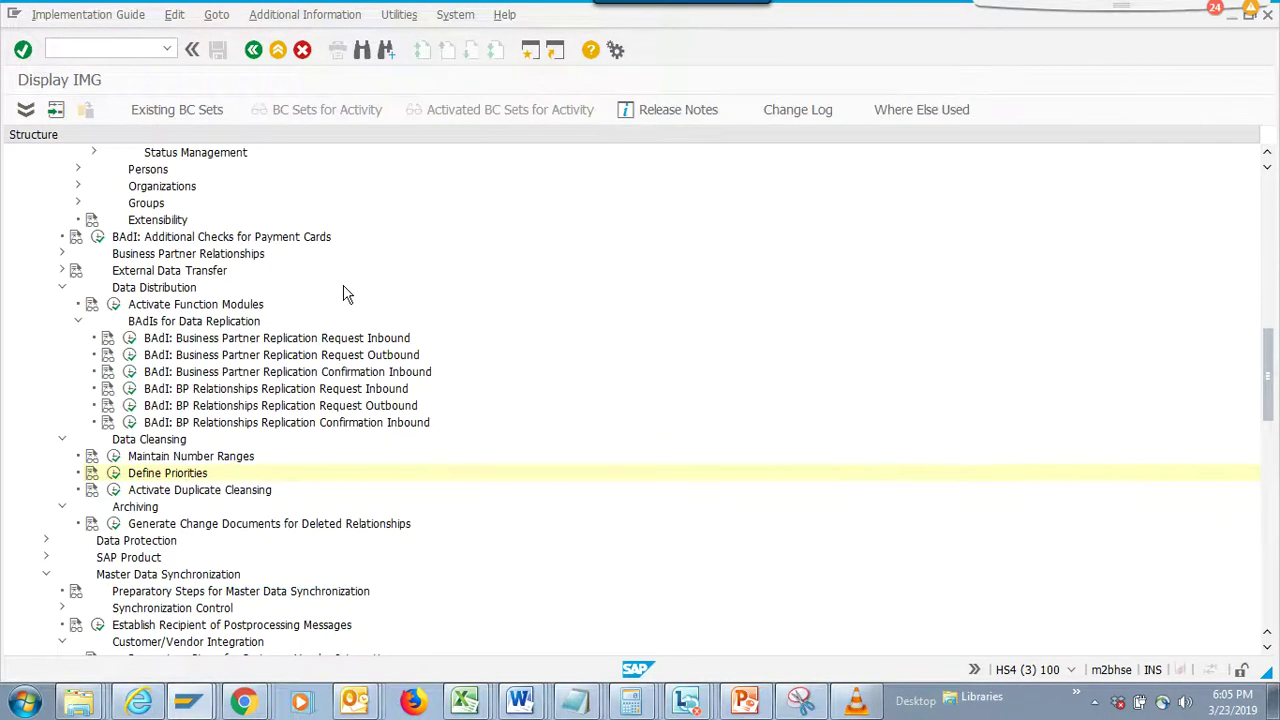
- Add priority 4 with the text Biweekly to the permitted data cleansing priorities, save it and return to the IMG structure
{"action": "left_click", "coordinate": [113, 473]}
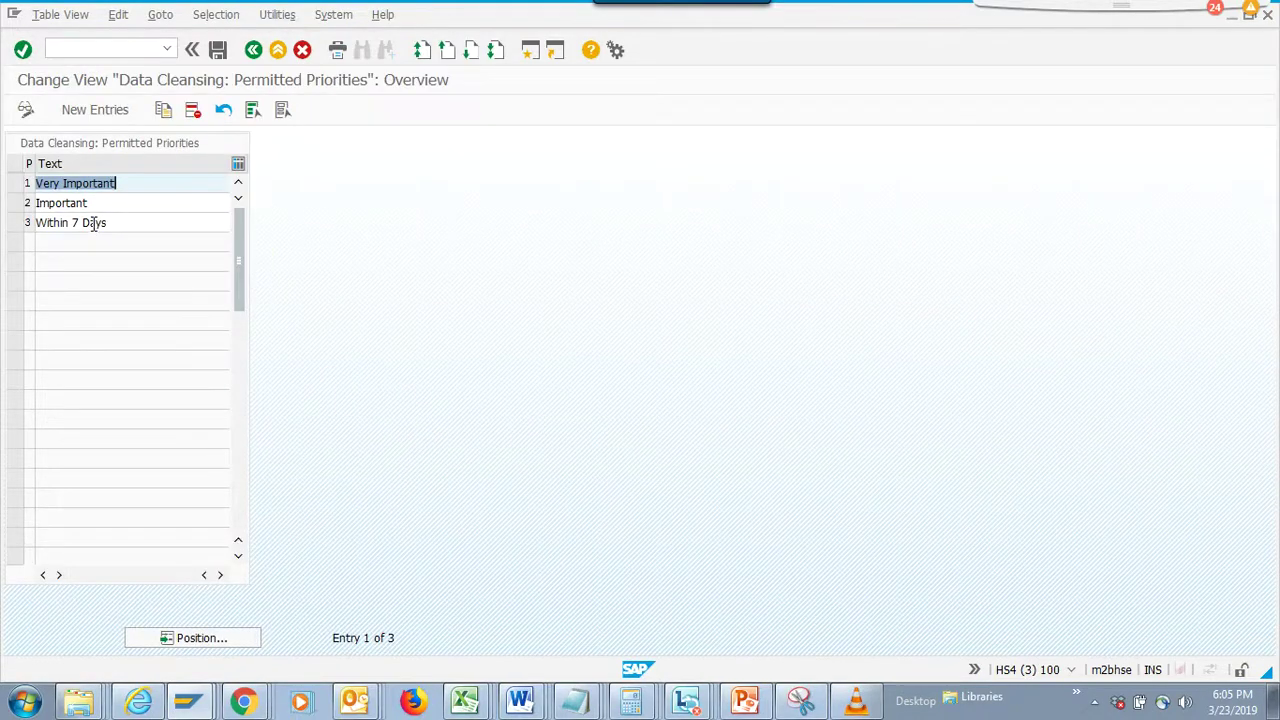
{"action": "left_click", "coordinate": [14, 222]}
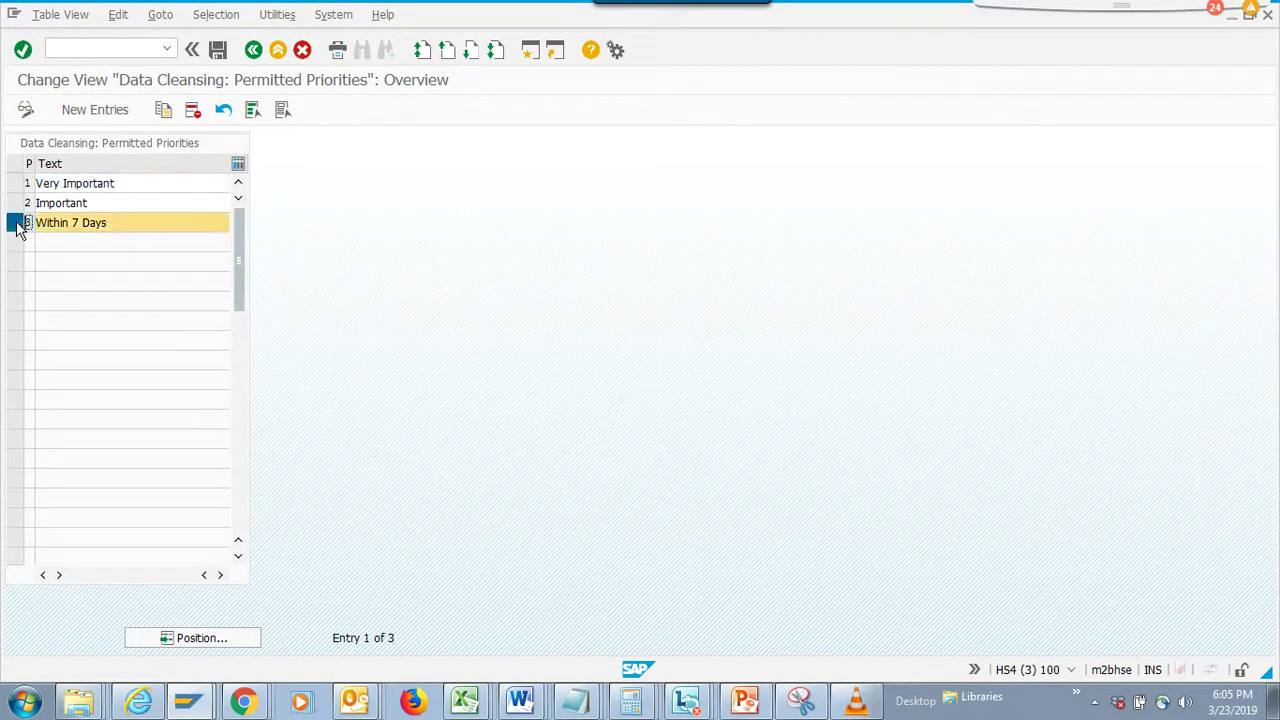
{"action": "left_click", "coordinate": [112, 110]}
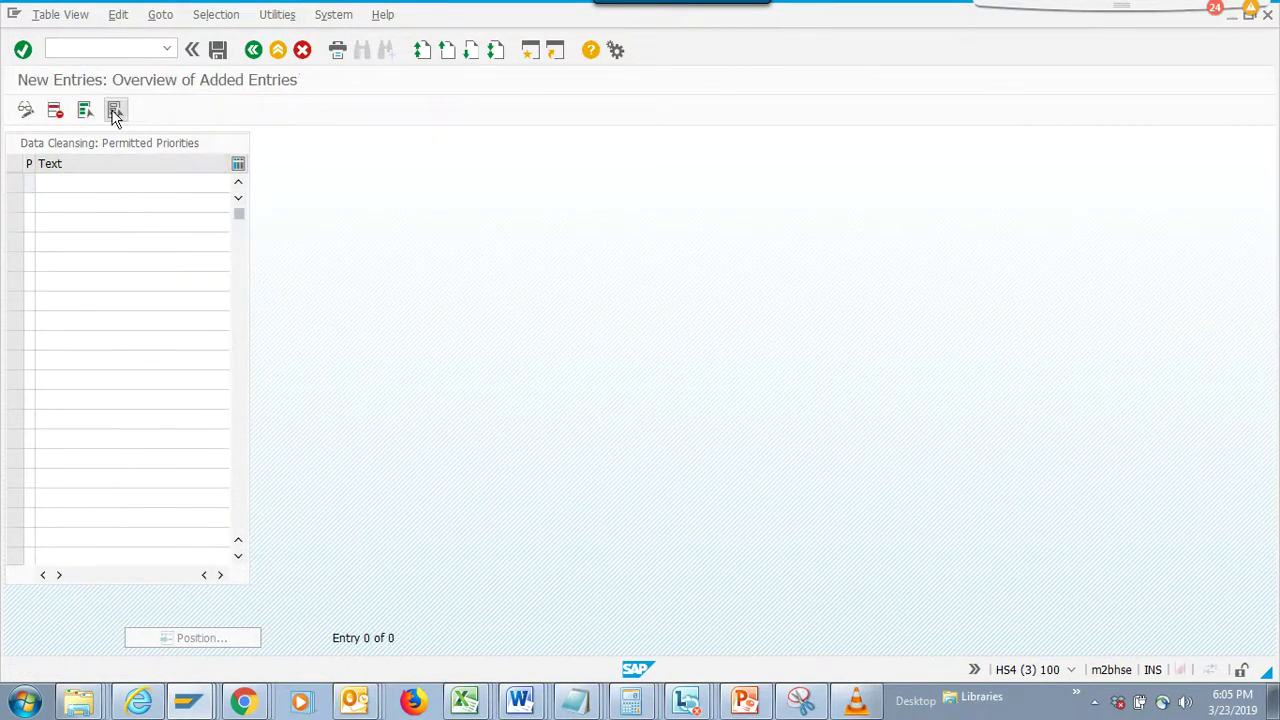
{"action": "left_click", "coordinate": [86, 187]}
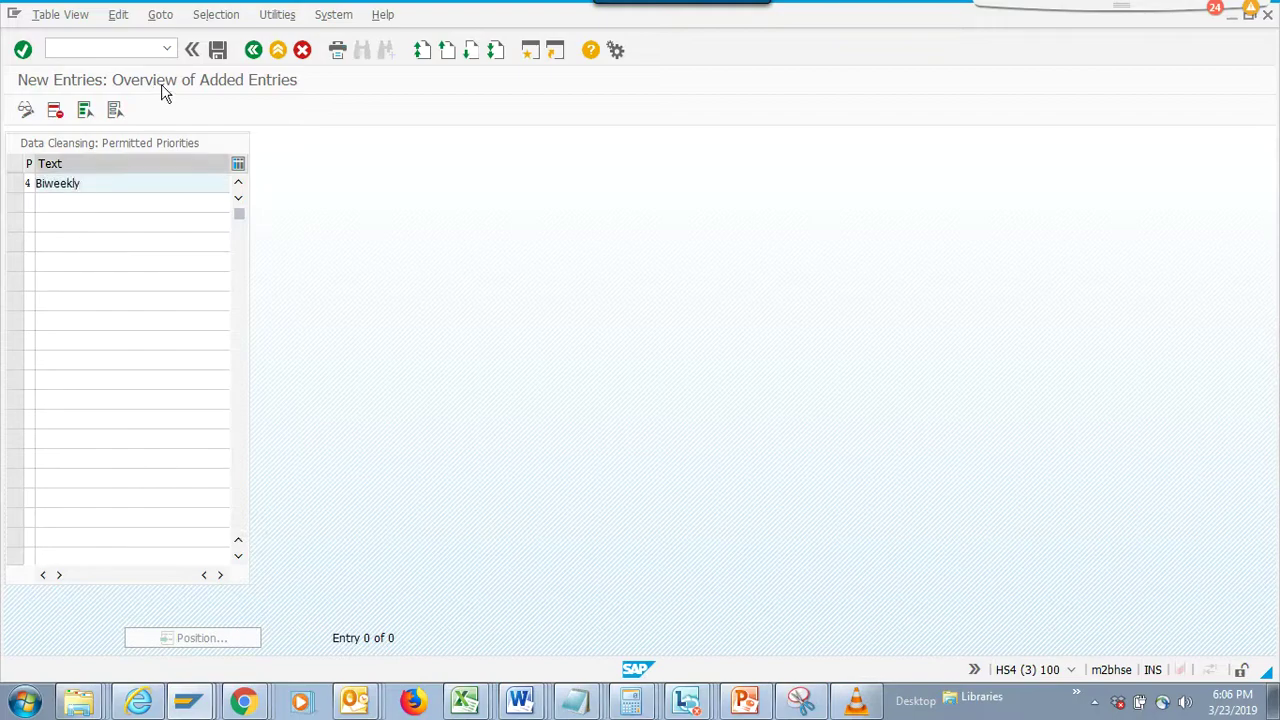
{"action": "left_click", "coordinate": [217, 49]}
{"action": "left_click", "coordinate": [224, 310]}
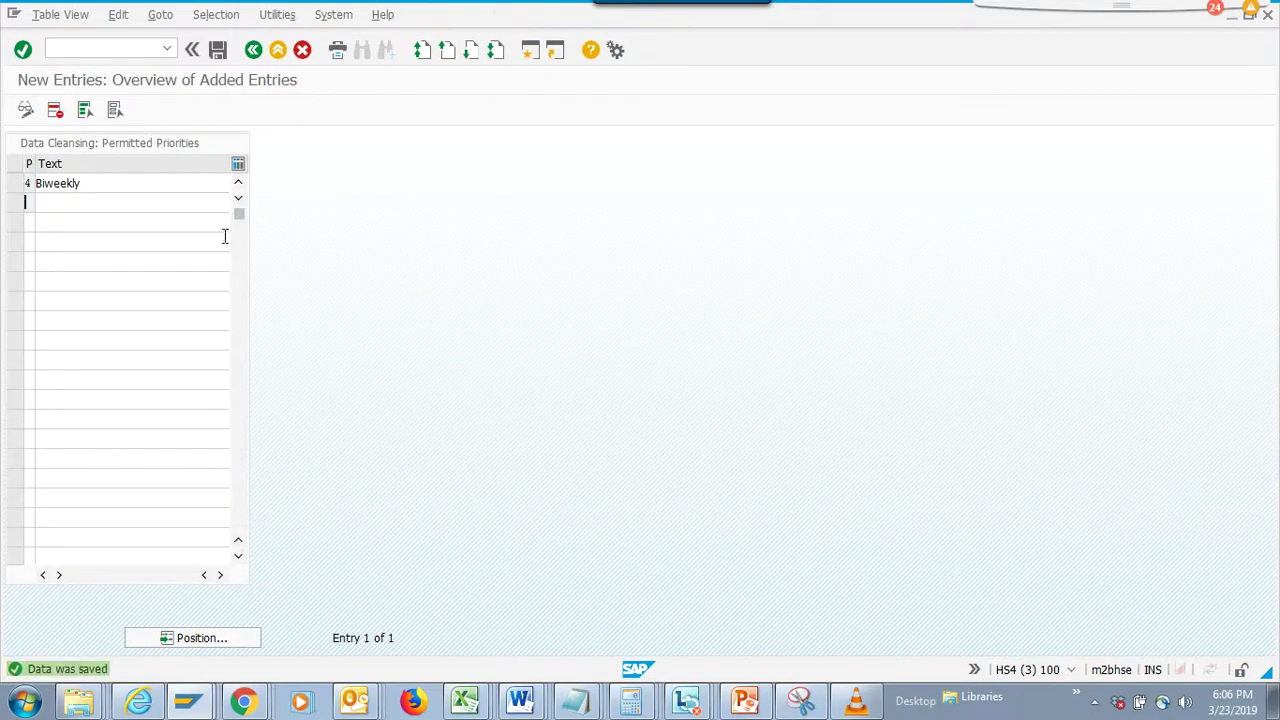
{"action": "left_click", "coordinate": [252, 50]}
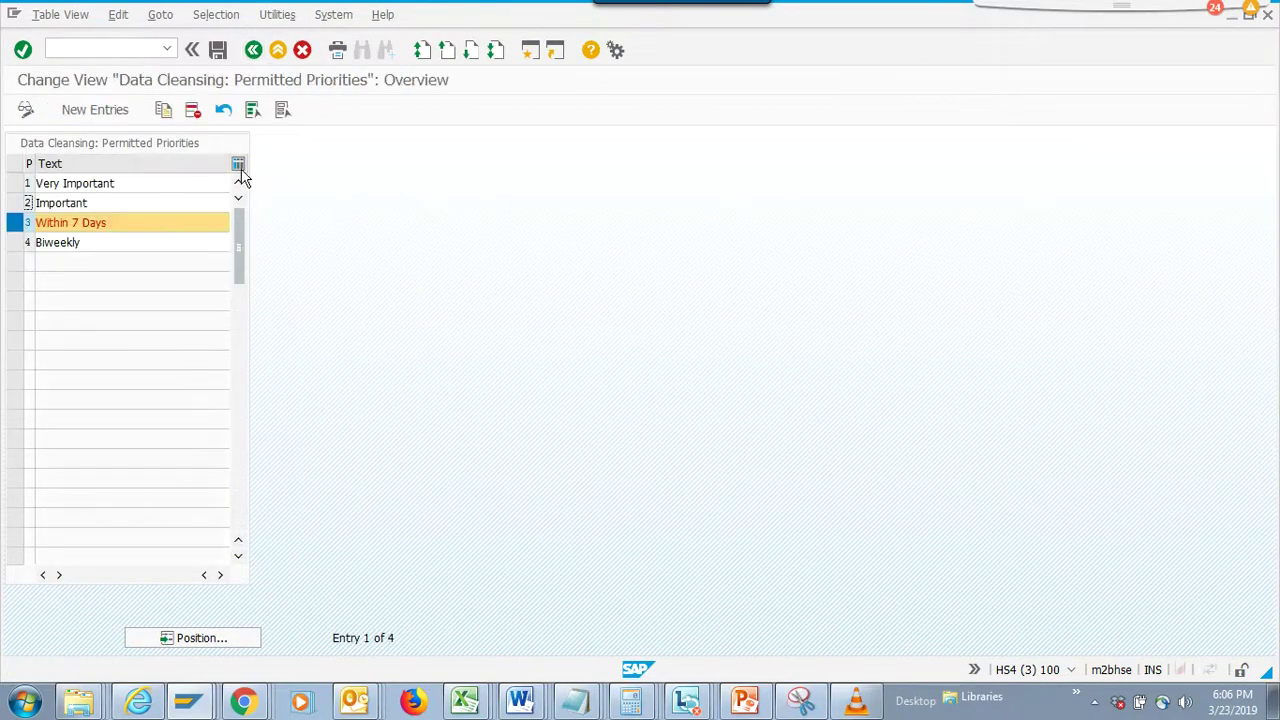
{"action": "left_click", "coordinate": [254, 50]}
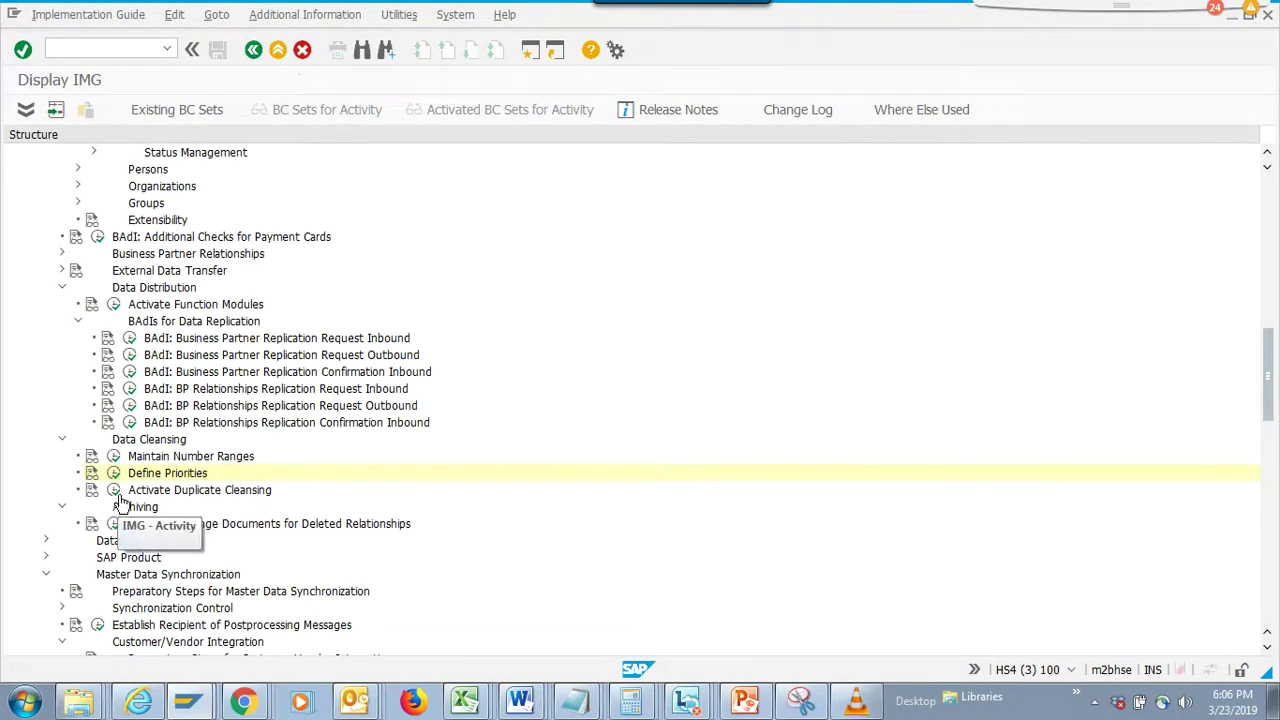
- Read the Activate Duplicate Cleansing documentation and review its indicators for the BUPA and PROD objects, including the Hypo. column
{"action": "left_click", "coordinate": [91, 490]}
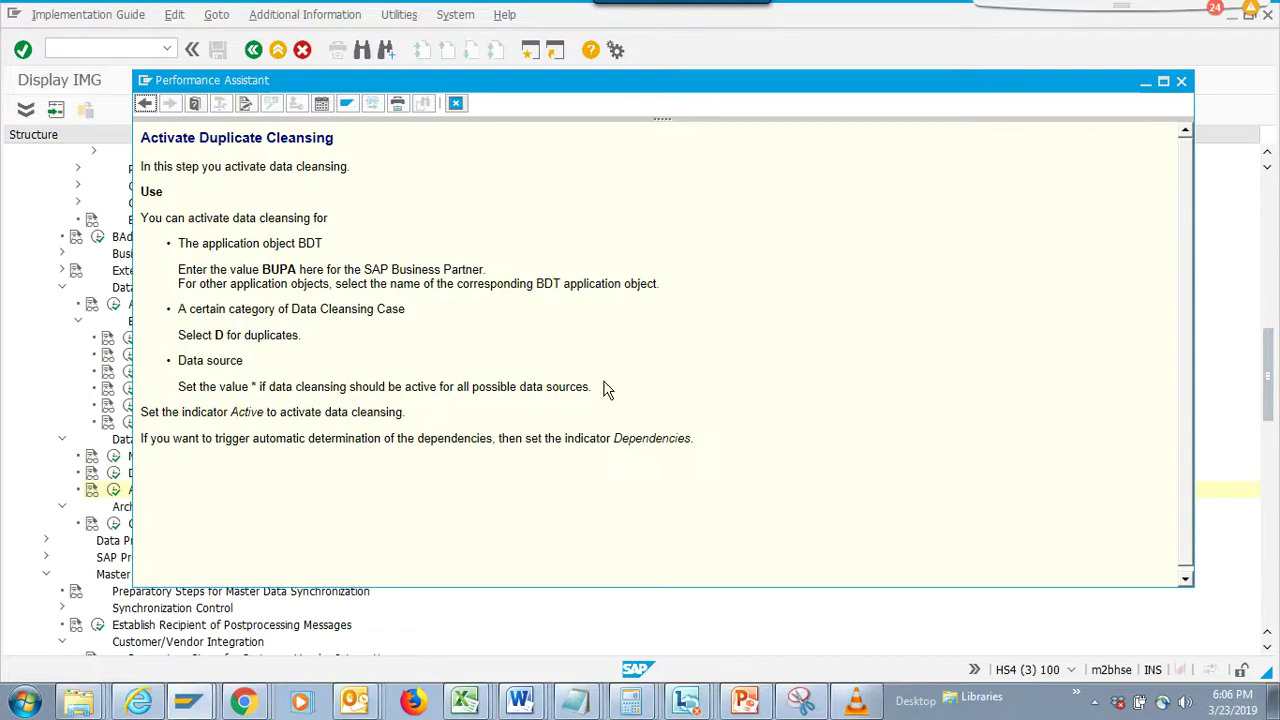
{"action": "left_click", "coordinate": [455, 104]}
{"action": "left_click", "coordinate": [114, 490]}
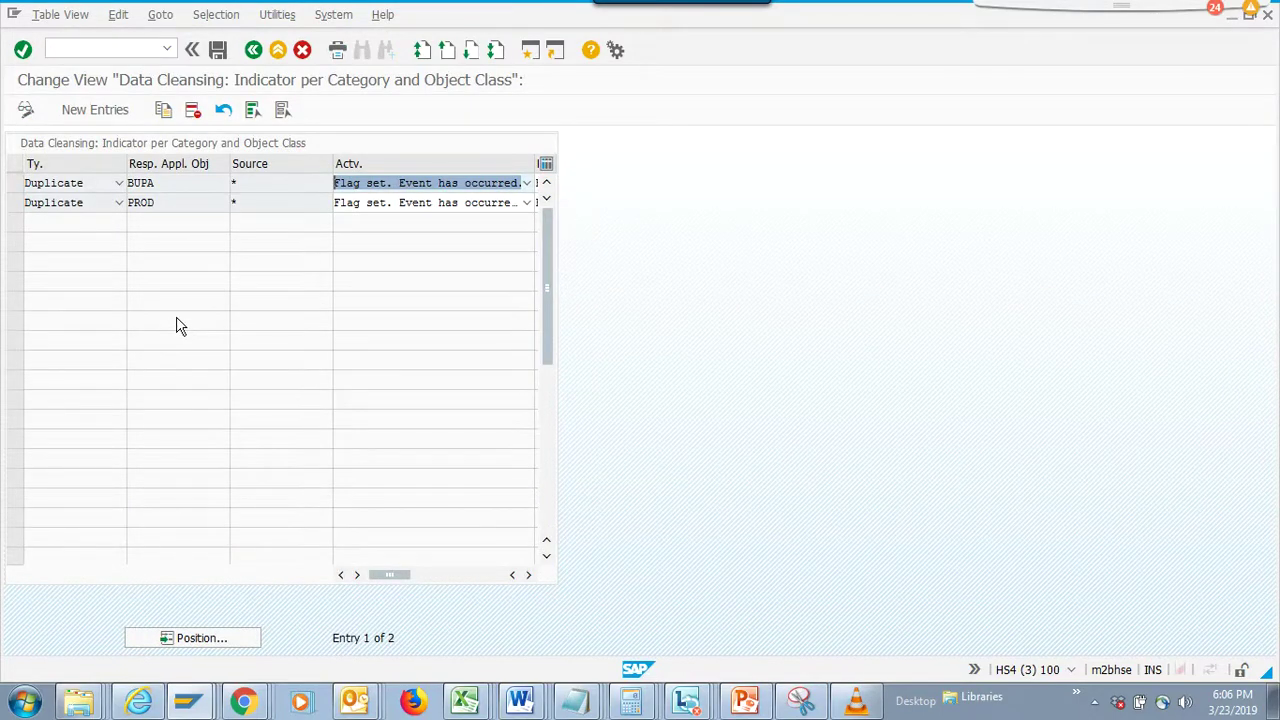
{"action": "left_click", "coordinate": [431, 574]}
{"action": "left_click_drag", "start_coordinate": [487, 580], "coordinate": [390, 580]}
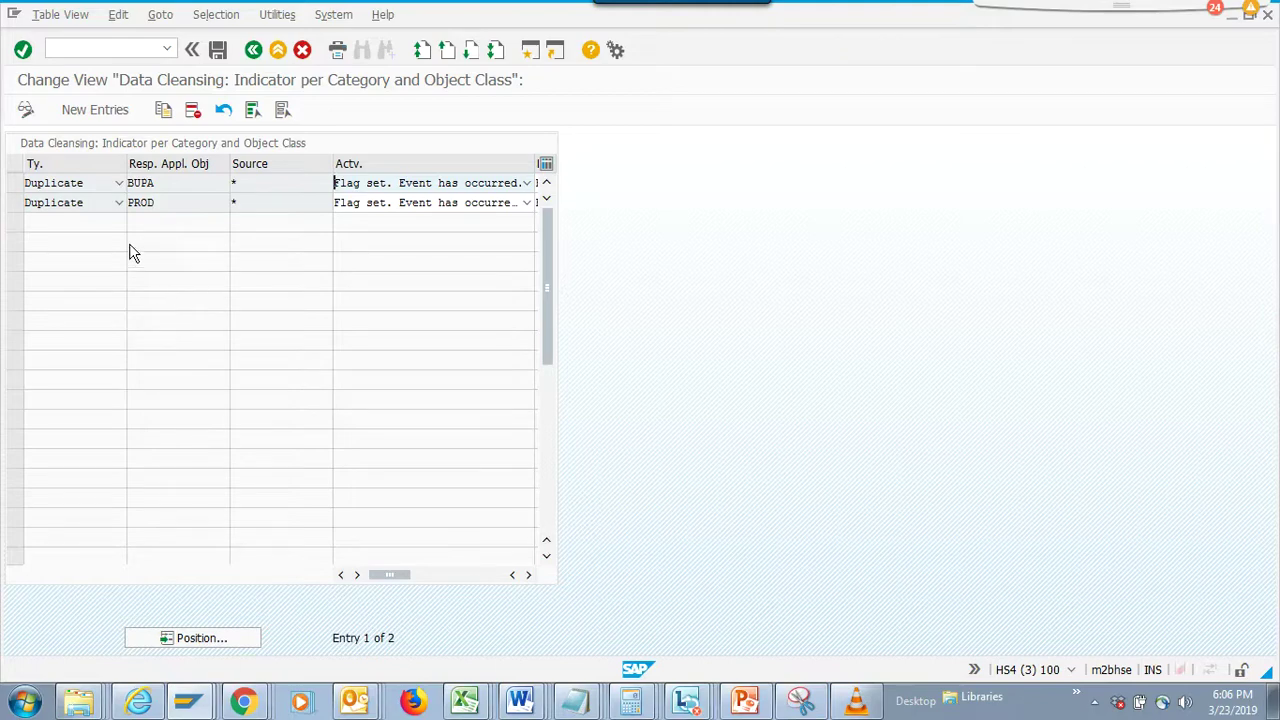
{"action": "left_click", "coordinate": [530, 576]}
{"action": "left_click", "coordinate": [530, 576]}
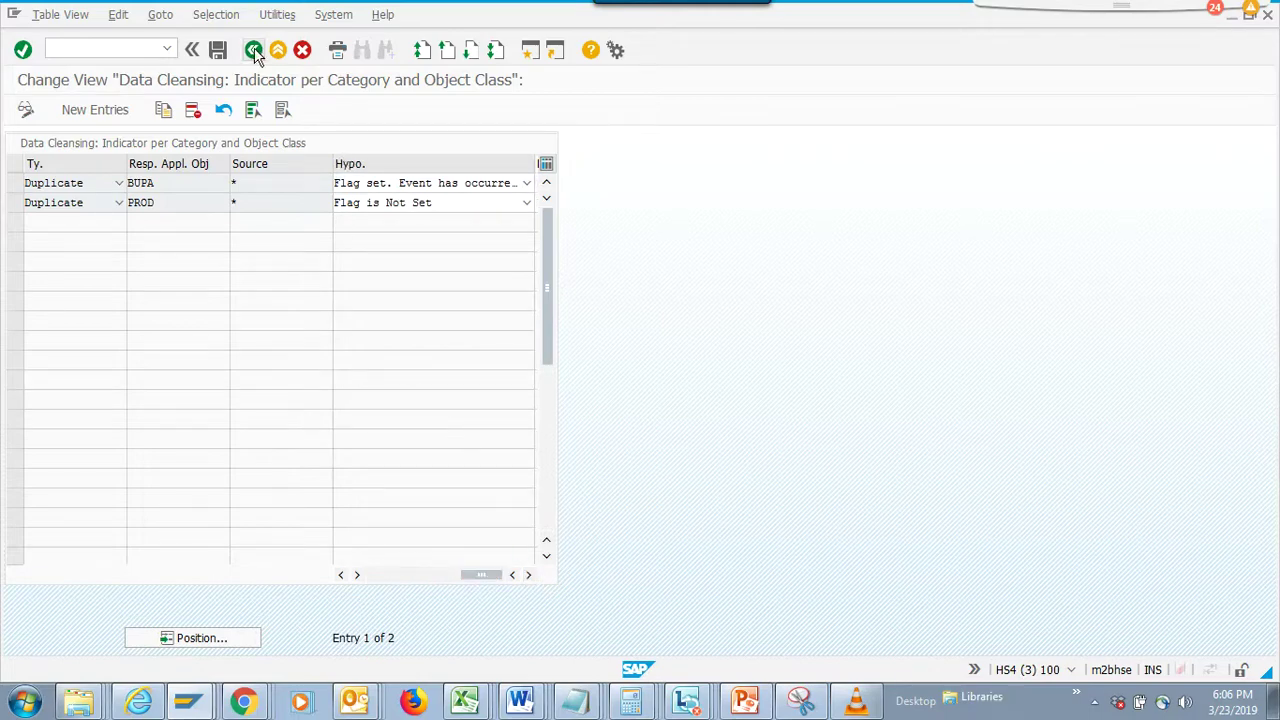
{"action": "left_click", "coordinate": [219, 50]}
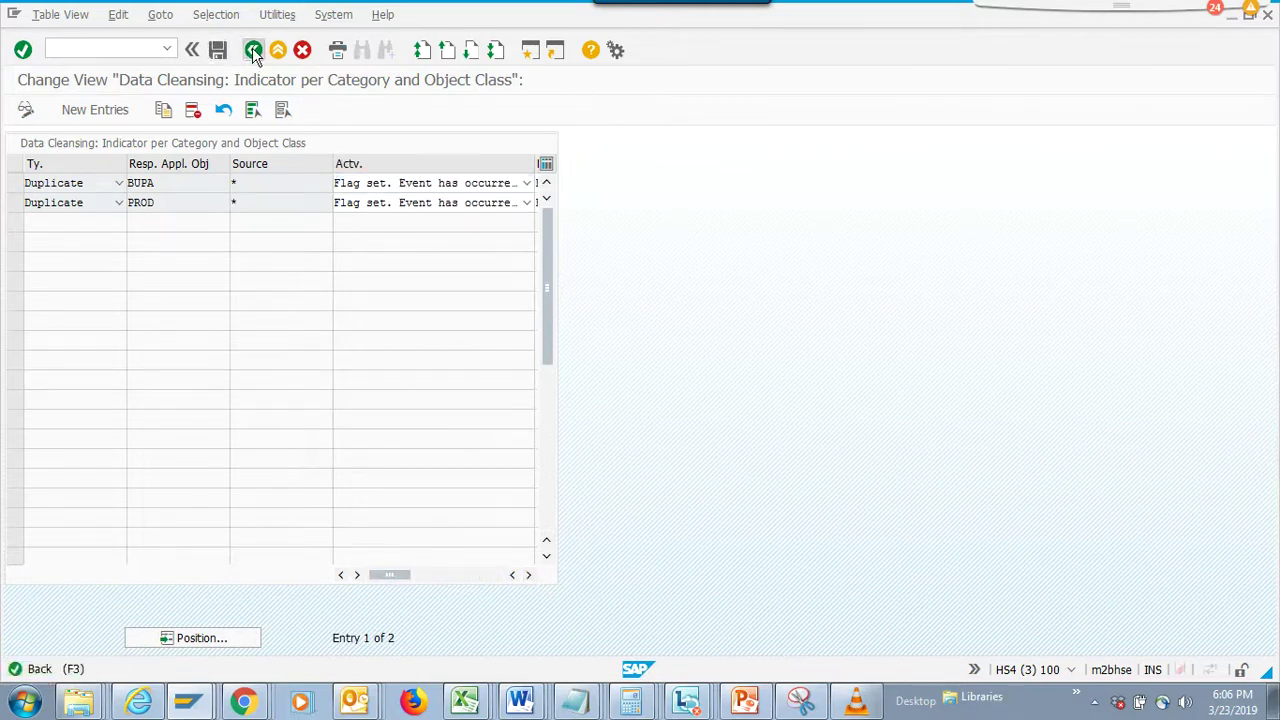
{"action": "left_click", "coordinate": [253, 49]}
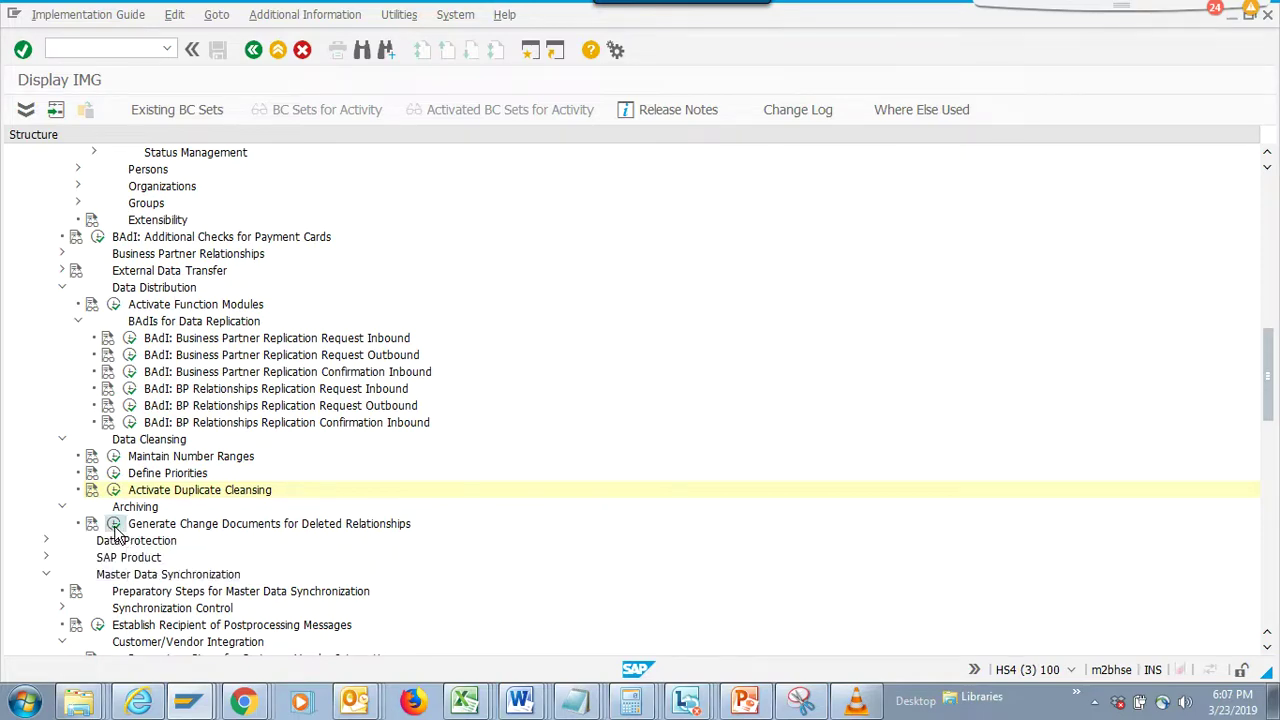
- Review the change document settings per BP relationship category under Archiving and read the documentation of that activity
{"action": "left_click", "coordinate": [114, 524]}
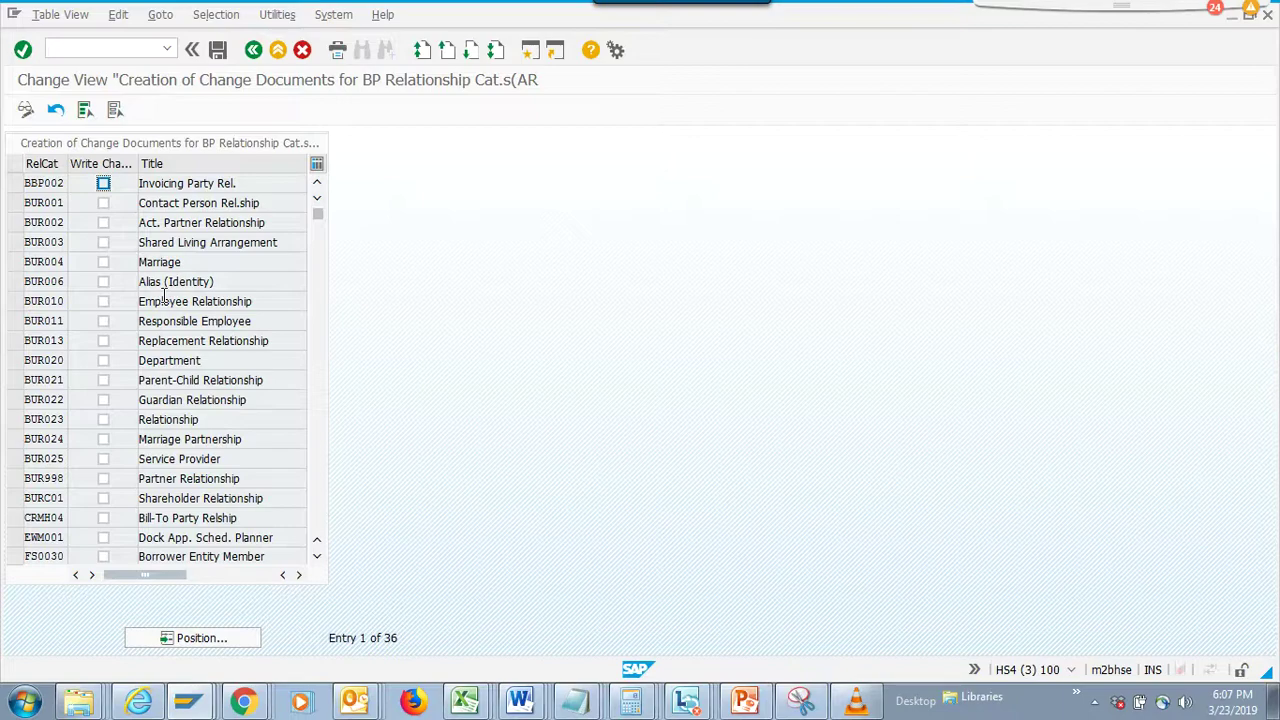
{"action": "left_click", "coordinate": [253, 50]}
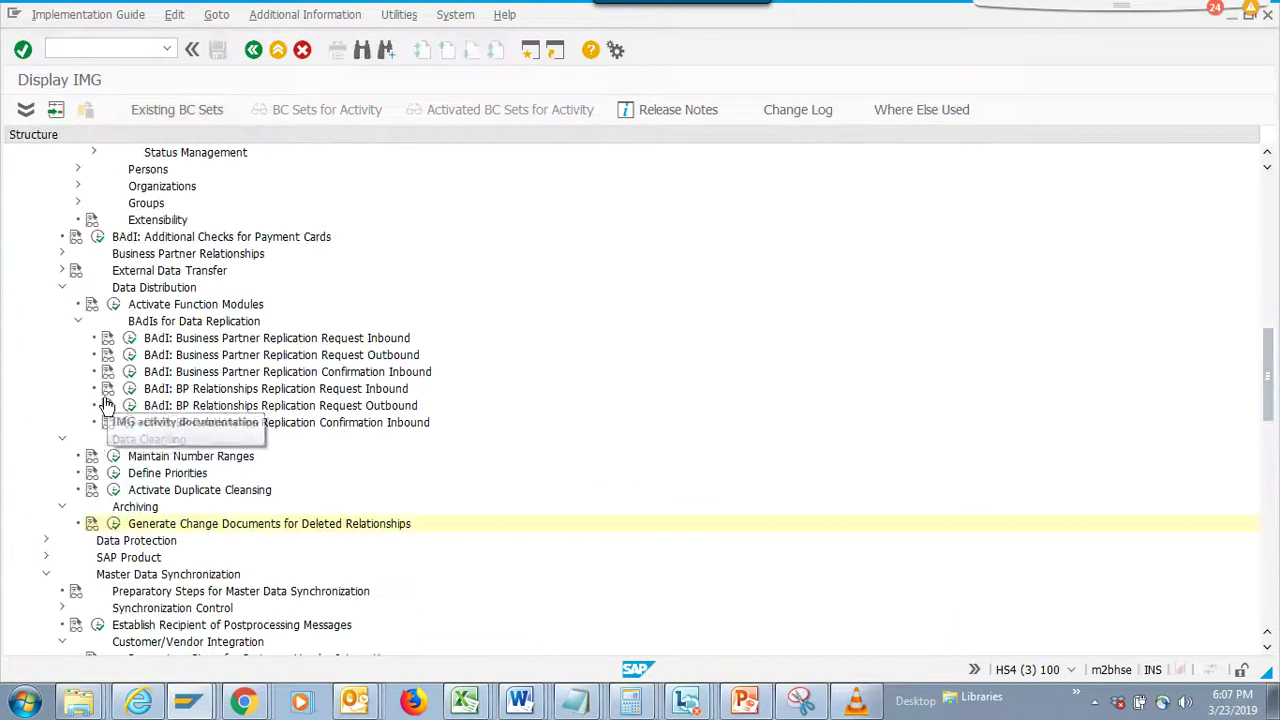
{"action": "left_click", "coordinate": [93, 523]}
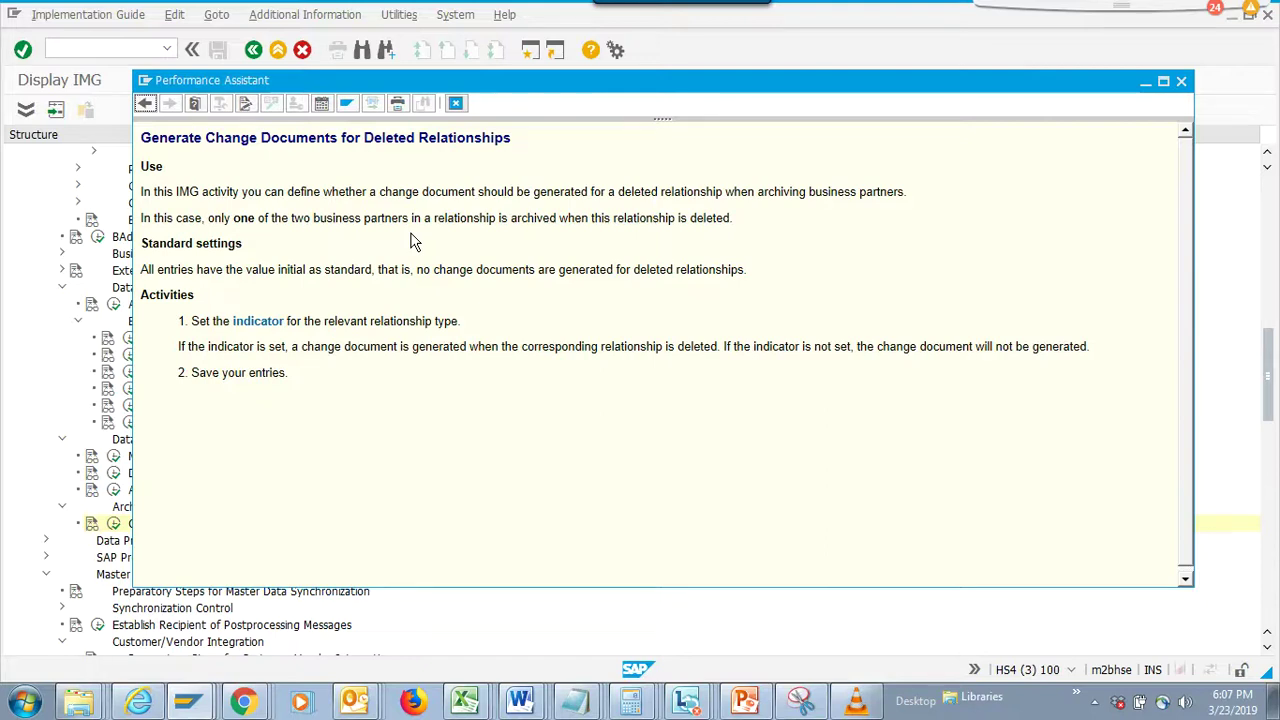
{"action": "left_click", "coordinate": [455, 103]}
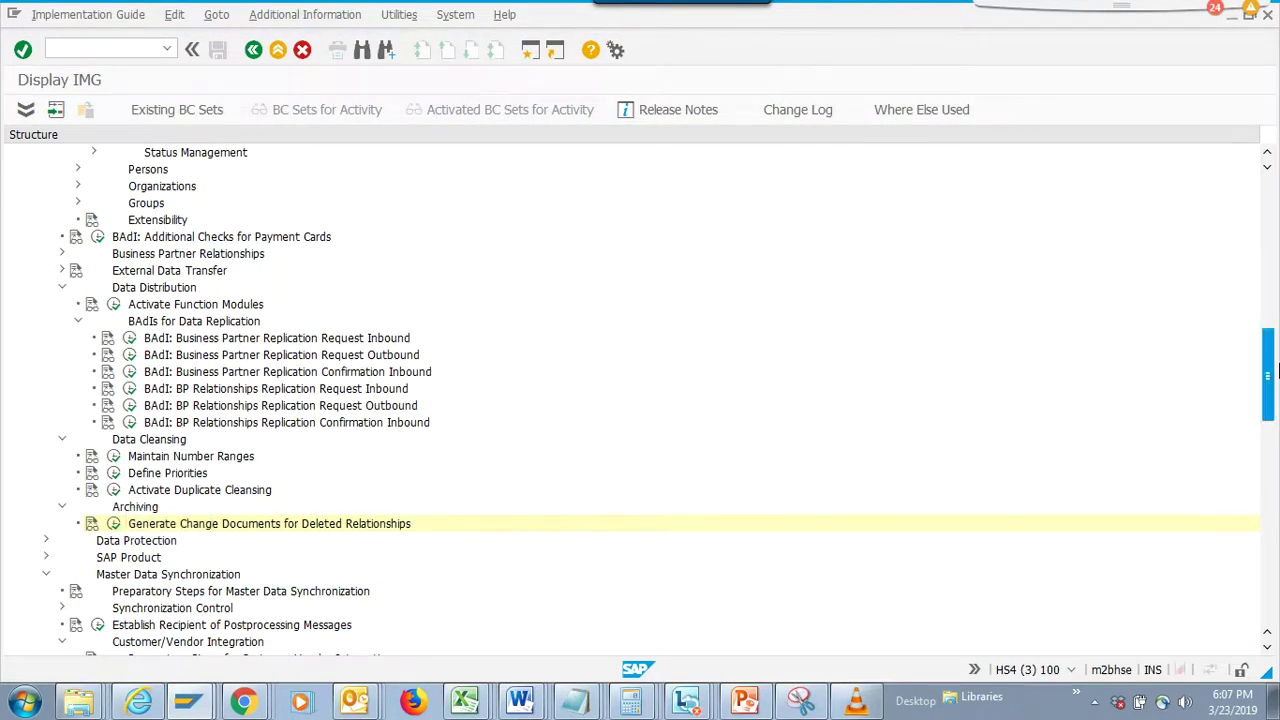
- Expand the Data Protection node and check its Authorization Management subnode
{"action": "left_click_drag", "start_coordinate": [1271, 372], "coordinate": [1271, 390]}
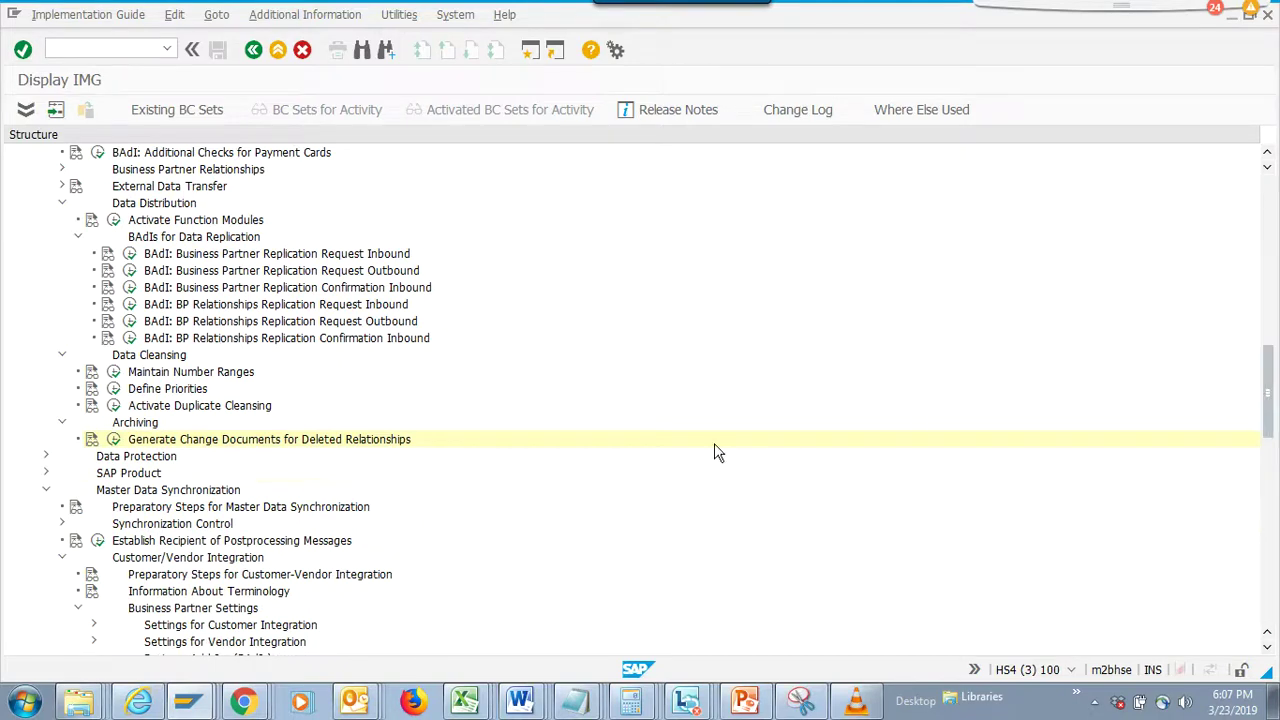
{"action": "left_click", "coordinate": [44, 457]}
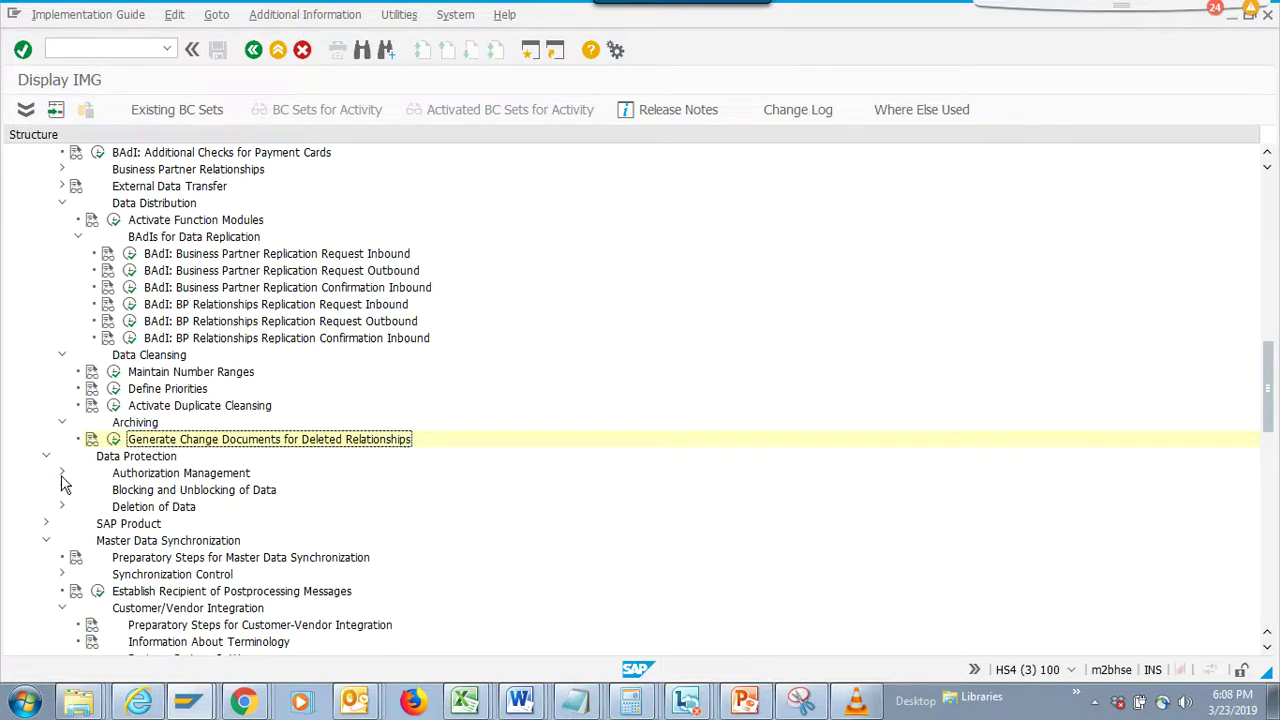
{"action": "left_click", "coordinate": [60, 474]}
{"action": "left_click", "coordinate": [59, 476]}
- Expand the Business Partner Relationships node and read the documentation of its Extensibility entry
{"action": "left_click", "coordinate": [60, 170]}
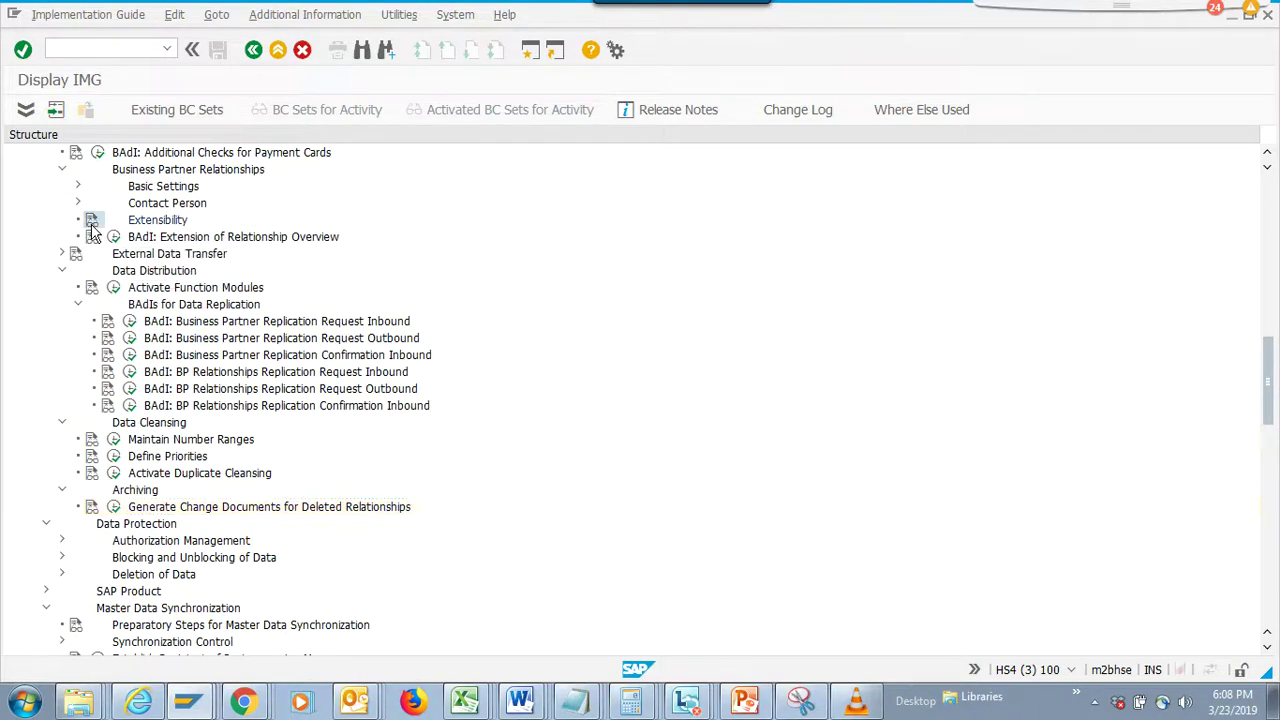
{"action": "left_click", "coordinate": [91, 219]}
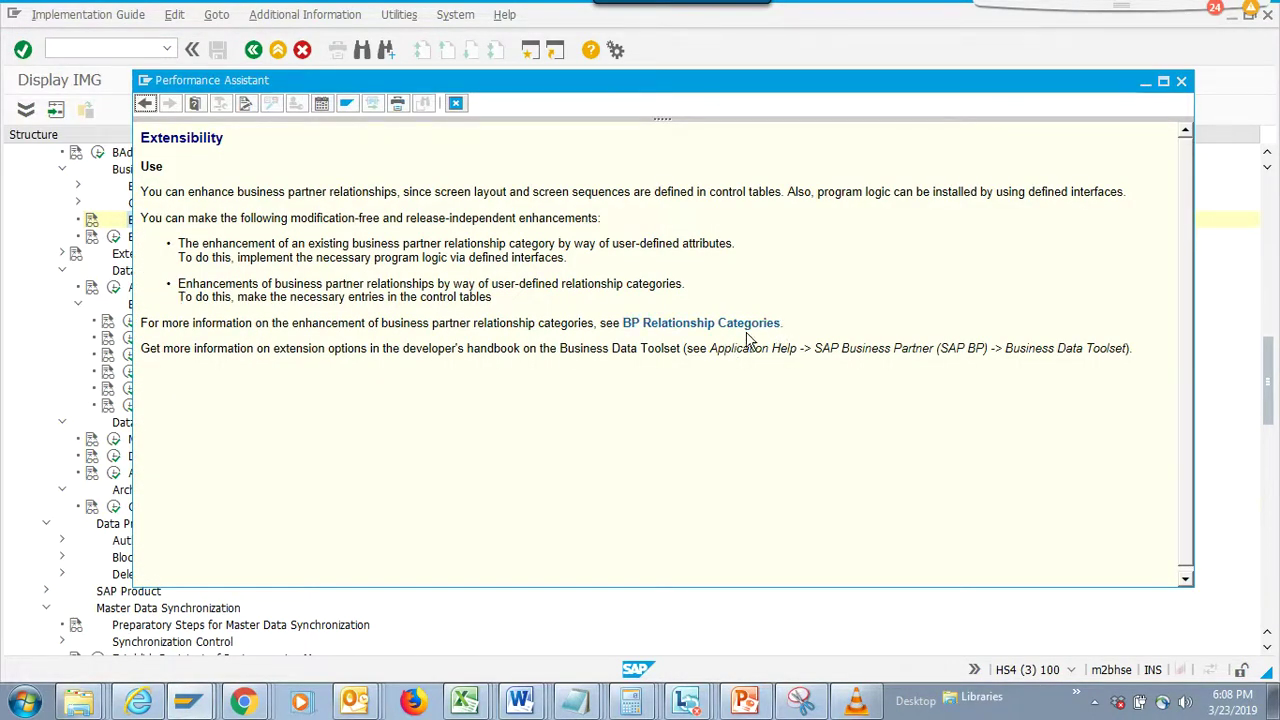
{"action": "left_click", "coordinate": [1181, 81]}
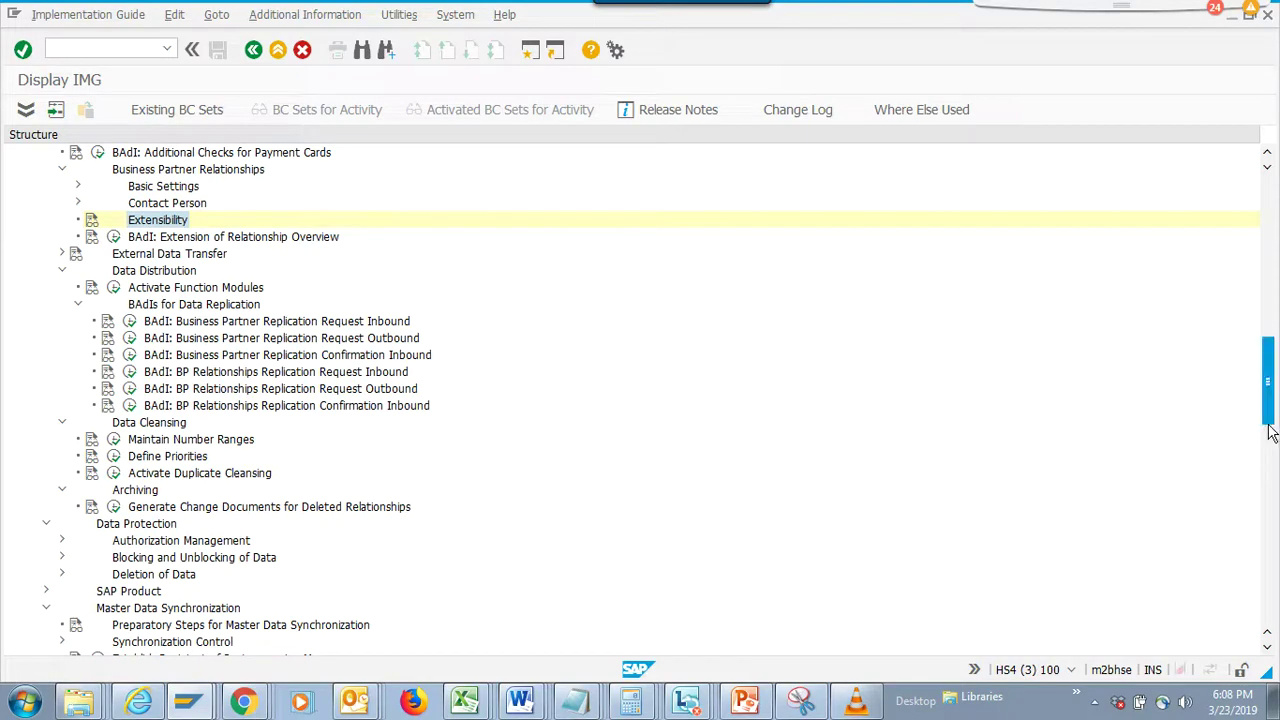
- Expand the Status Management node and execute the Define Status Profile for User Status activity
{"action": "left_click_drag", "start_coordinate": [1272, 420], "coordinate": [1272, 383]}
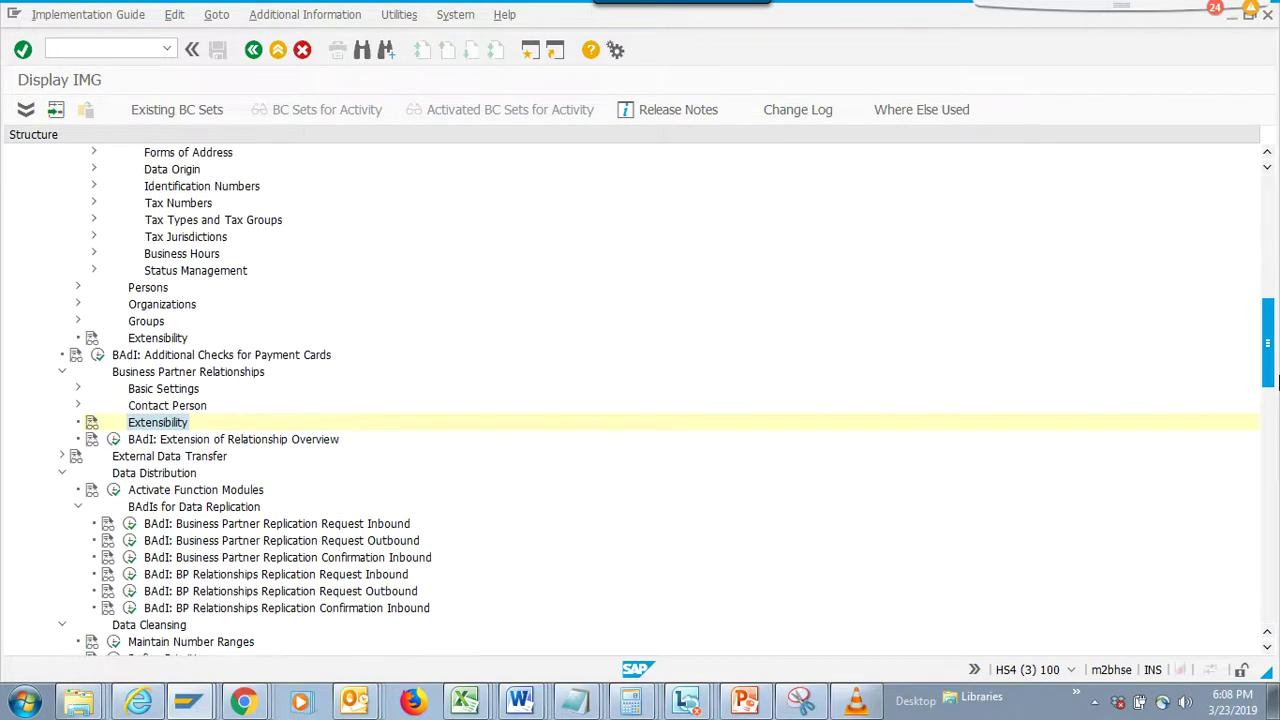
{"action": "left_click", "coordinate": [94, 271]}
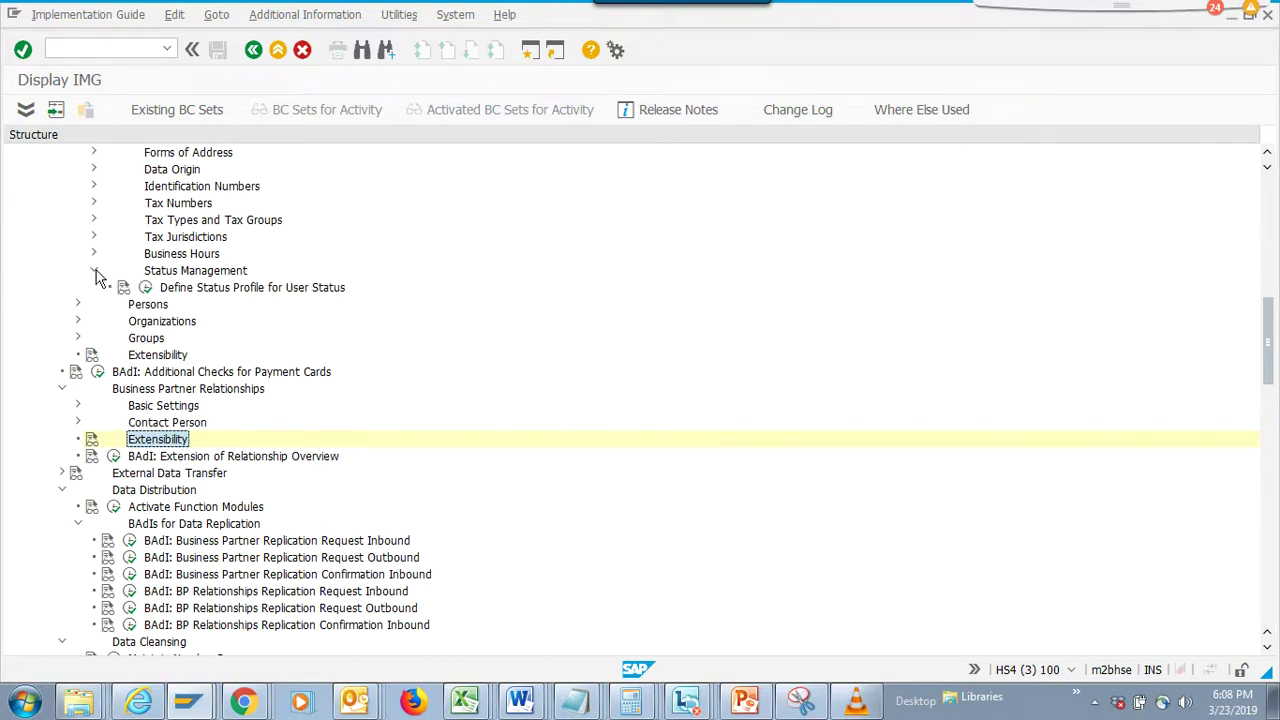
{"action": "left_click", "coordinate": [147, 288]}
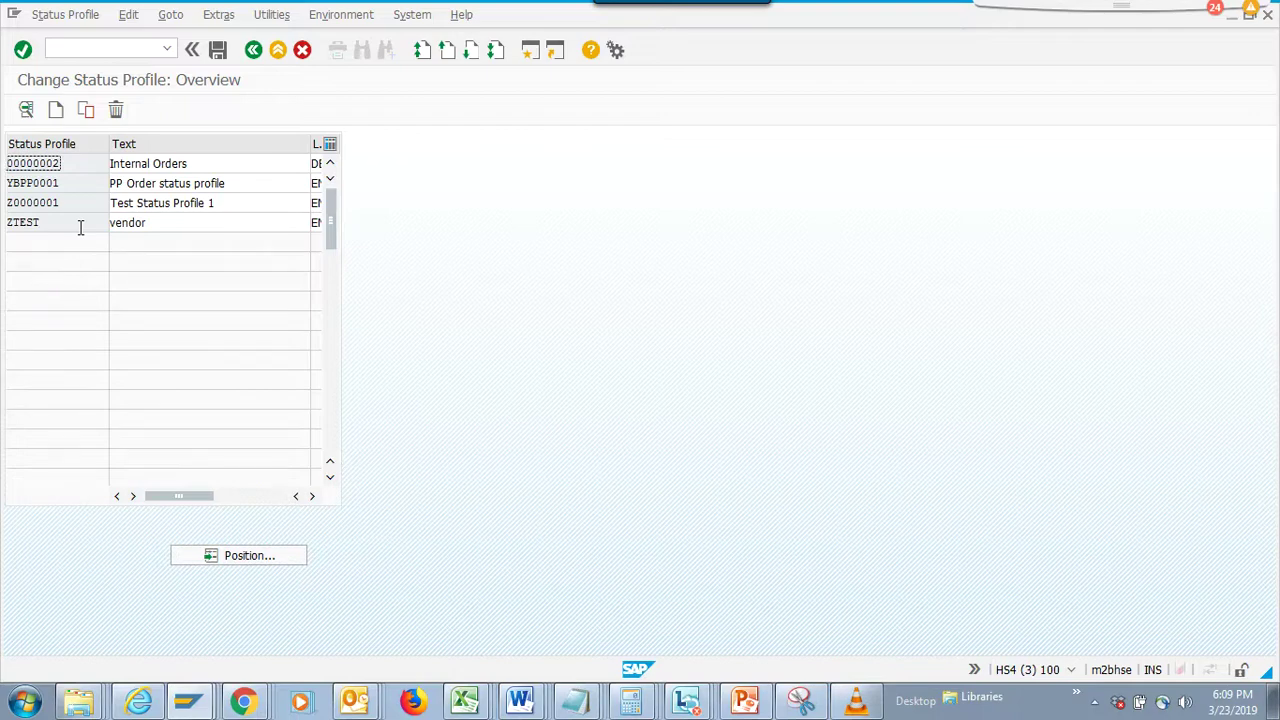
- In status profile ZTEST, set the short text of user status 30 to "rejected/Bankrupcy" and save it to the proposed customizing request
{"action": "double_click", "coordinate": [40, 222]}
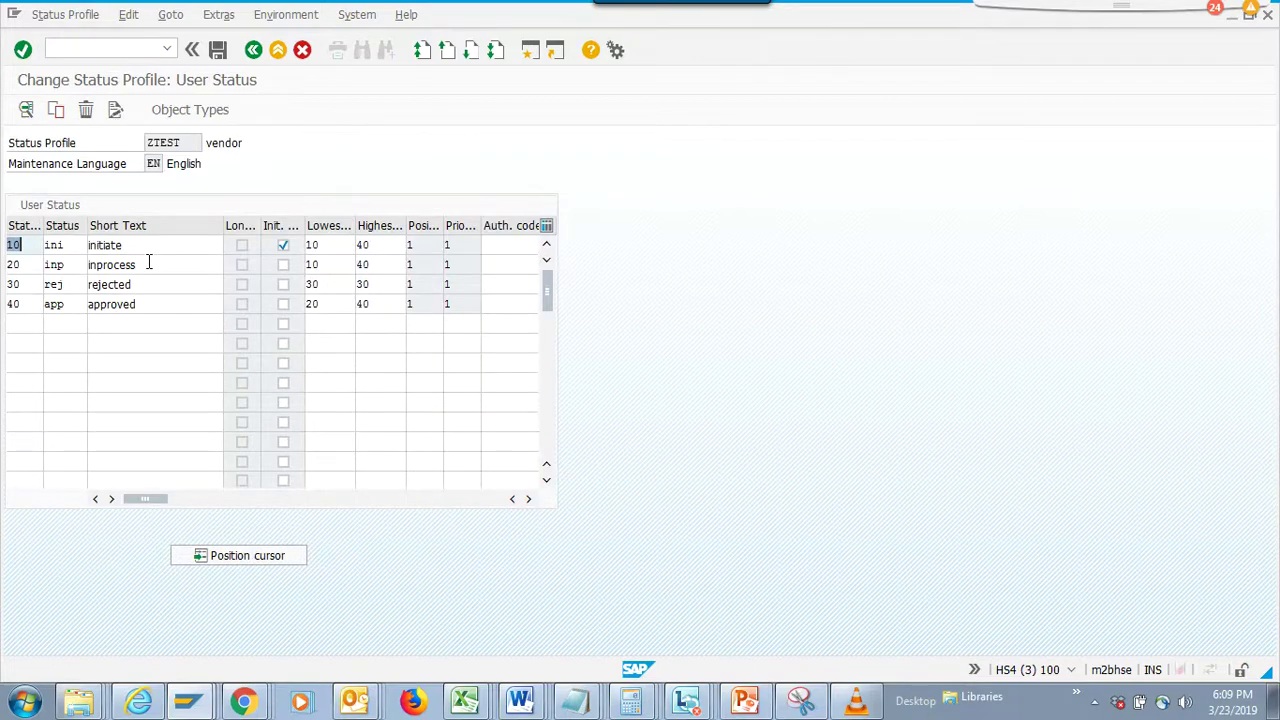
{"action": "left_click", "coordinate": [136, 284]}
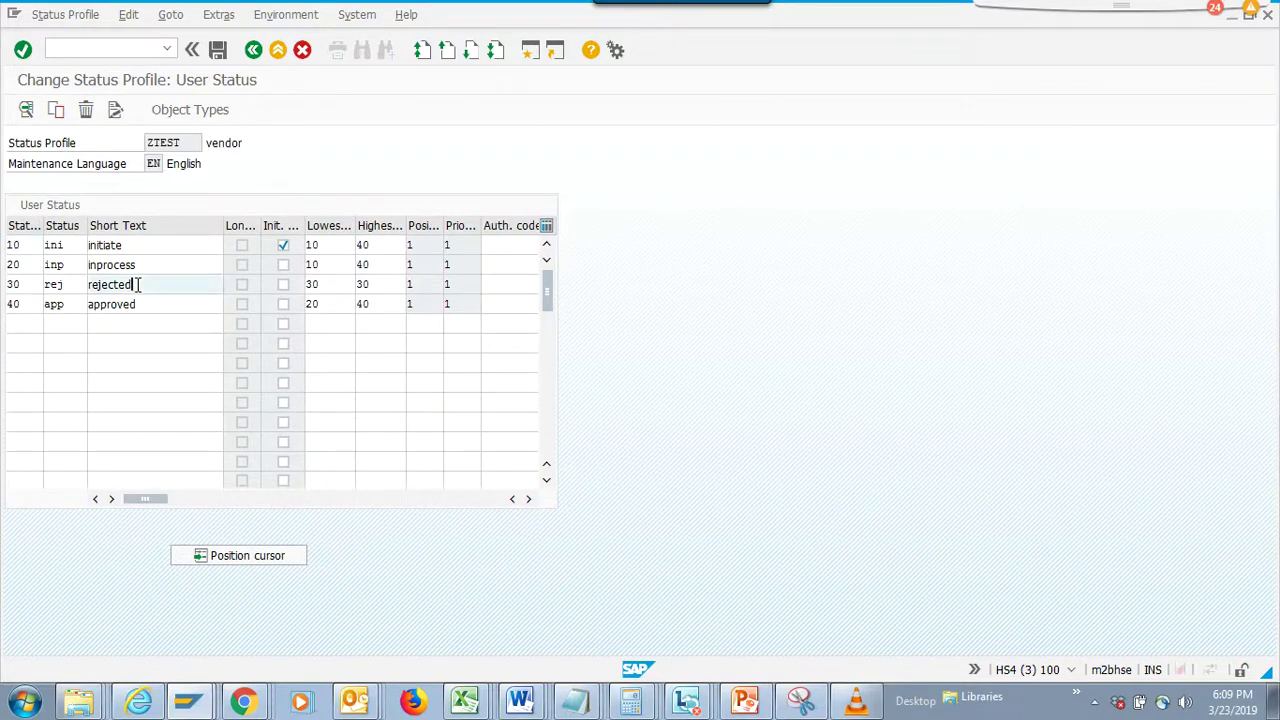
{"action": "type", "text": "/"}
{"action": "type", "text": "r"}
{"action": "type", "text": "ankrup"}
{"action": "type", "text": "cy"}
{"action": "left_click", "coordinate": [218, 50]}
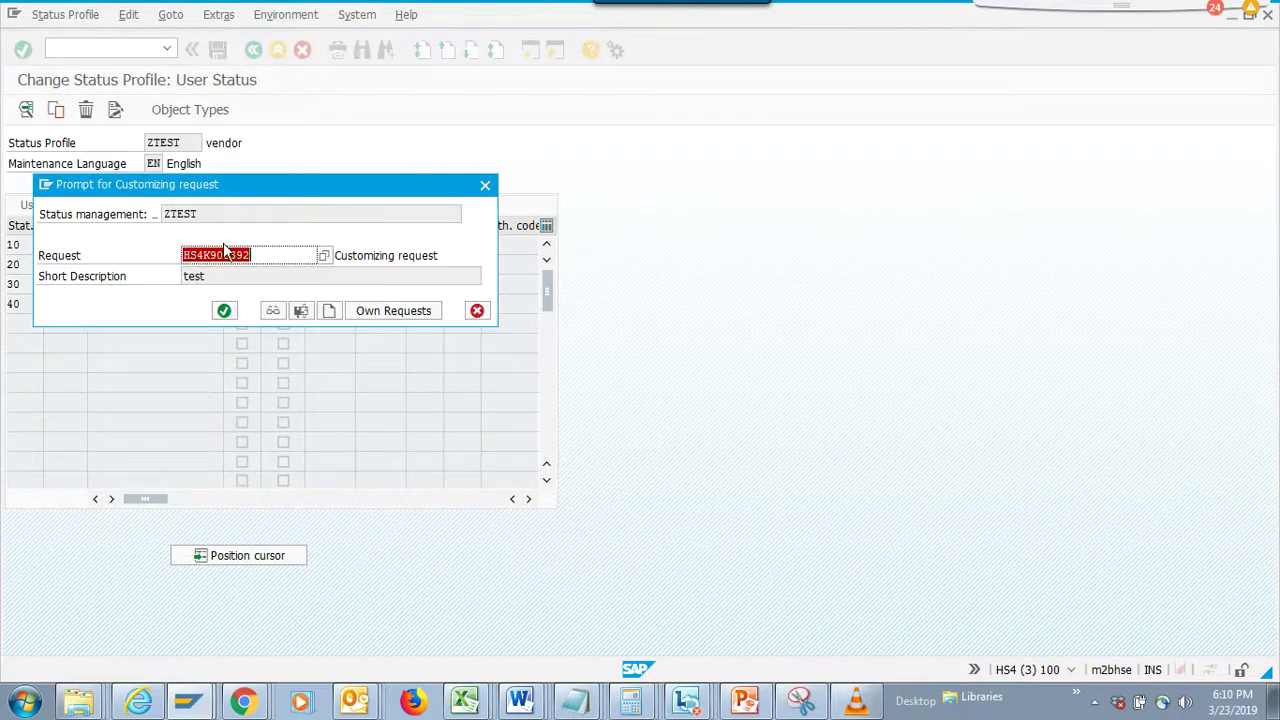
{"action": "left_click", "coordinate": [224, 318]}
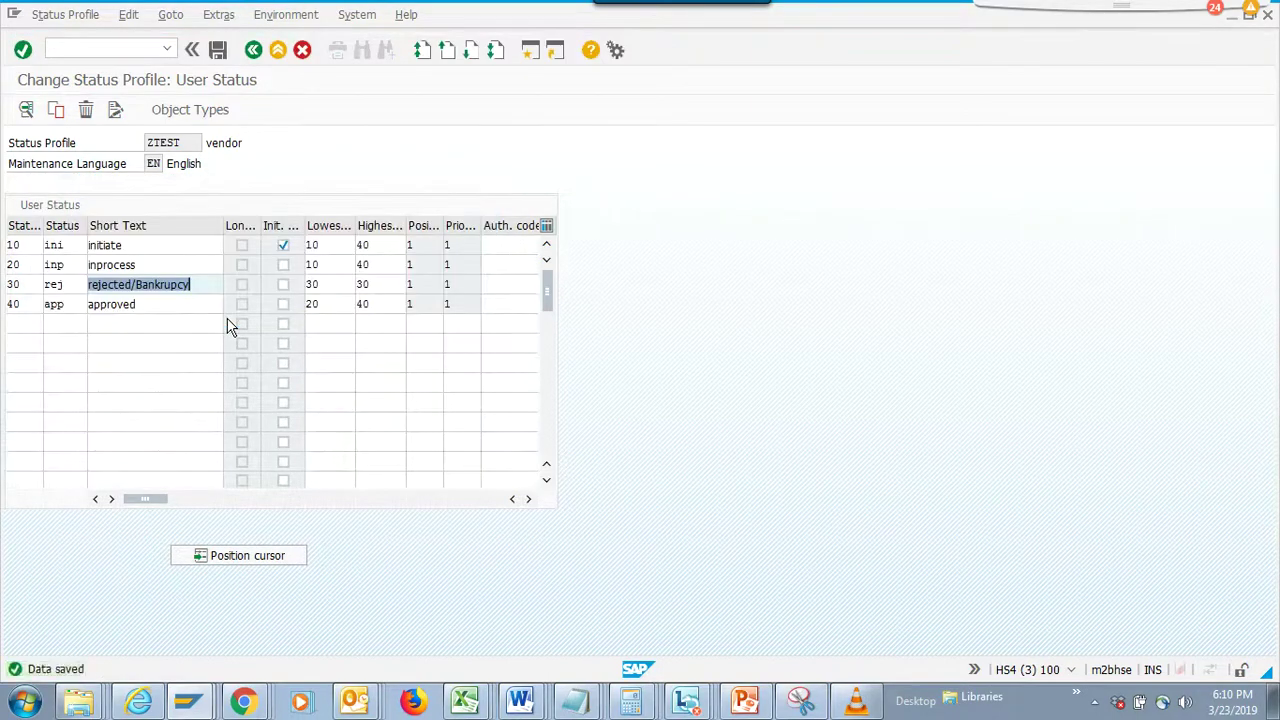
- Switch to the open business partner display and view the Vendor Status data in the Business Partner (Gen.) role
{"action": "left_click", "coordinate": [188, 700]}
{"action": "left_click", "coordinate": [245, 630]}
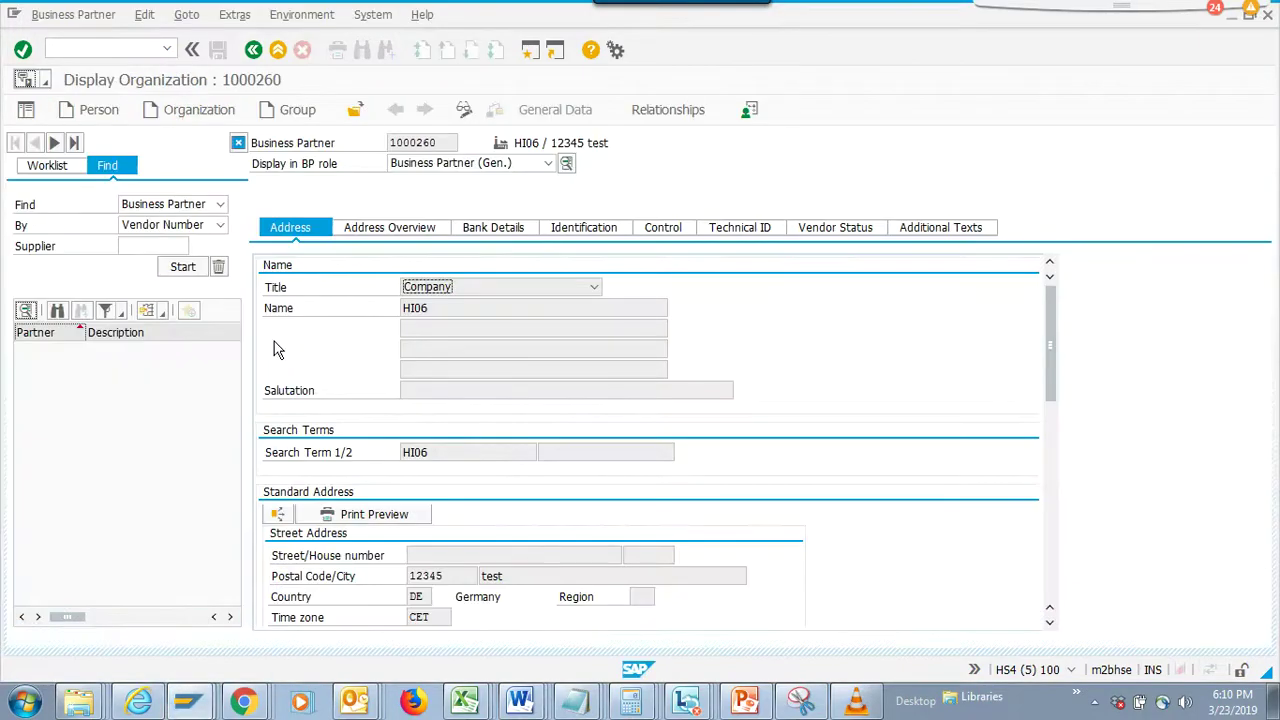
{"action": "left_click", "coordinate": [862, 225]}
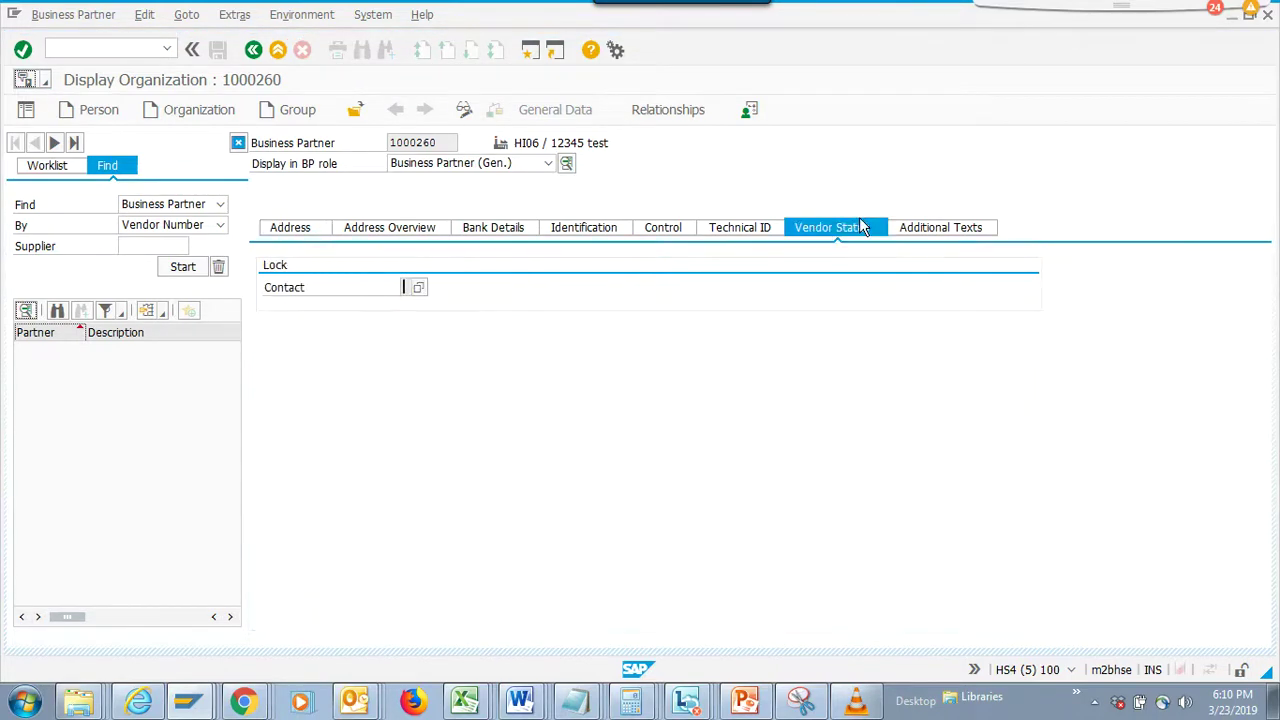
- Display the business partner in the Financial Services BP role and examine the Status Management section of its status data
{"action": "left_click", "coordinate": [548, 163]}
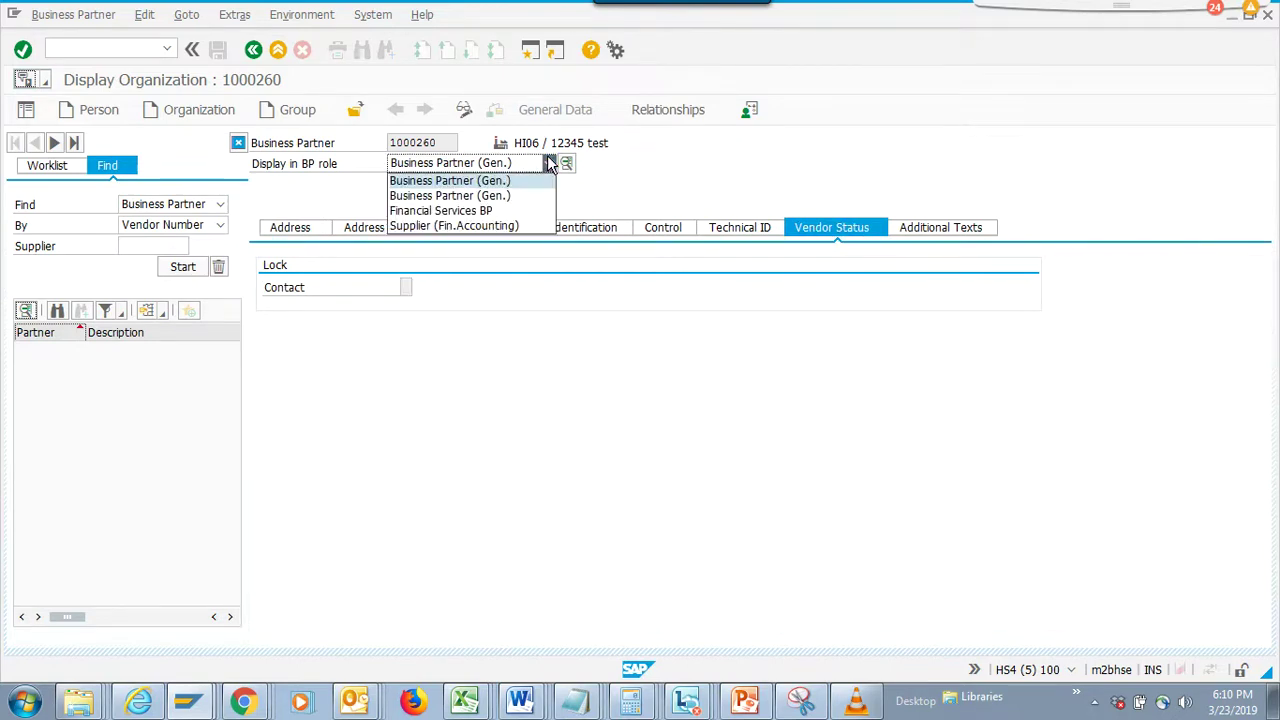
{"action": "left_click", "coordinate": [500, 212]}
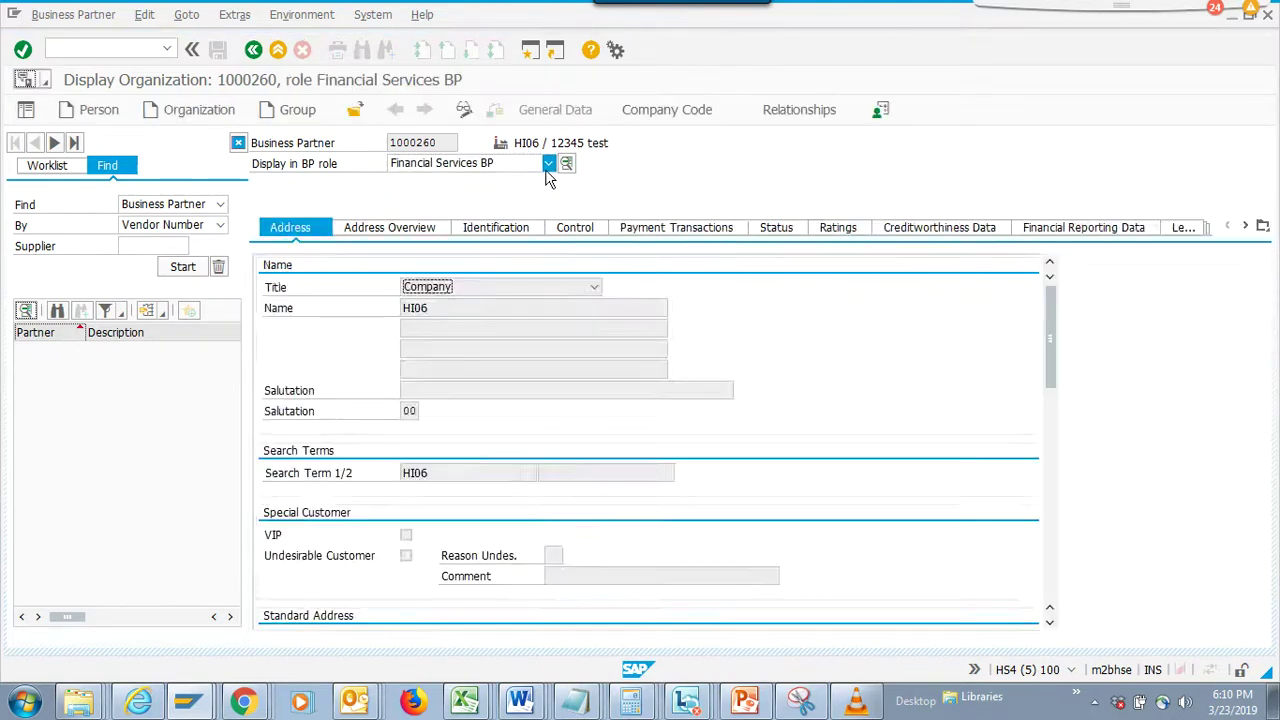
{"action": "left_click", "coordinate": [788, 238]}
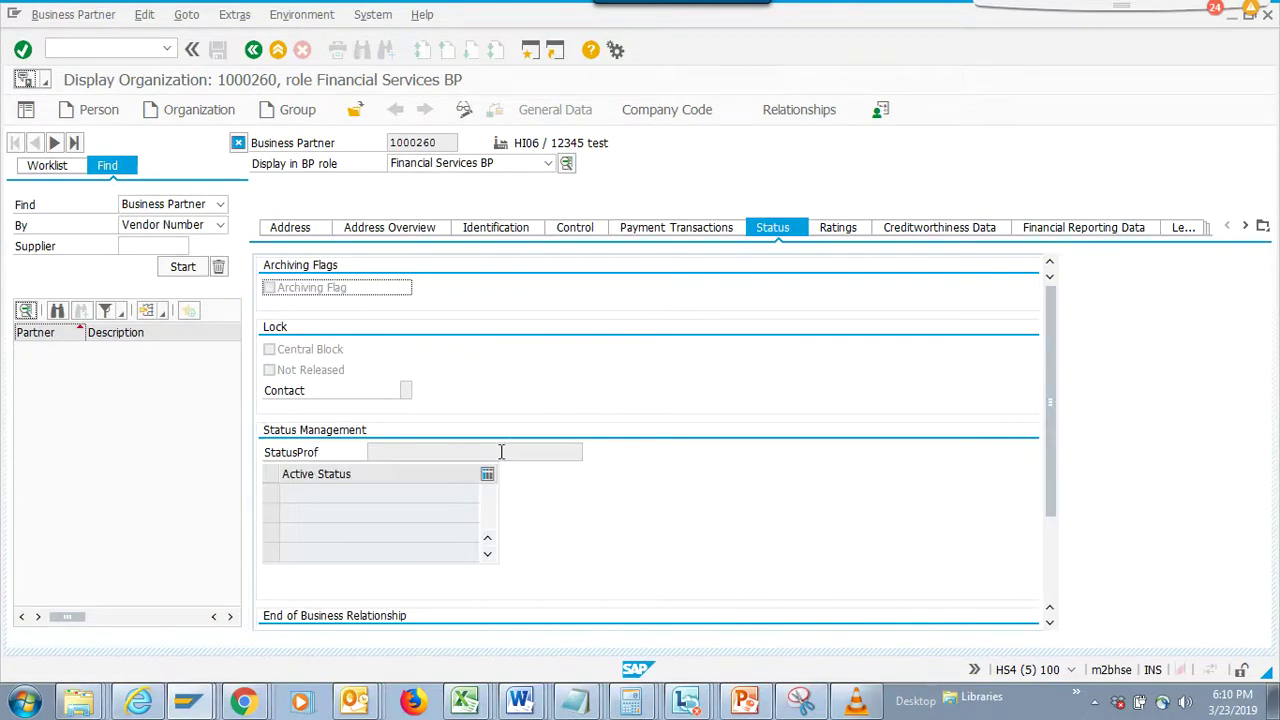
{"action": "left_click", "coordinate": [423, 450]}
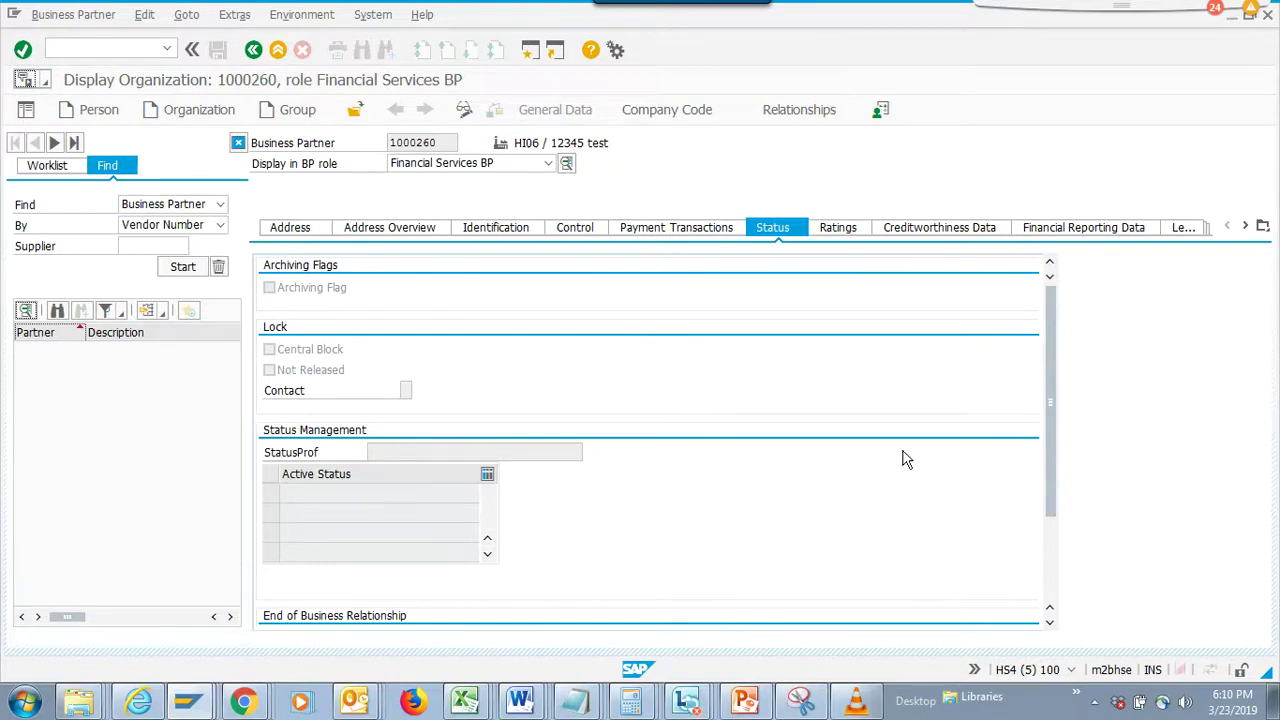
{"action": "scroll", "coordinate": [1062, 509], "scroll_direction": "down", "scroll_amount": 3}
{"action": "scroll", "coordinate": [1064, 544], "scroll_direction": "up", "scroll_amount": 3}
- Display the Supplier (Fin.Accounting) role, search business partners by vendor number without restriction, and open Inlandslieferant DE (Ariba Sourcing 2)
{"action": "left_click", "coordinate": [548, 163]}
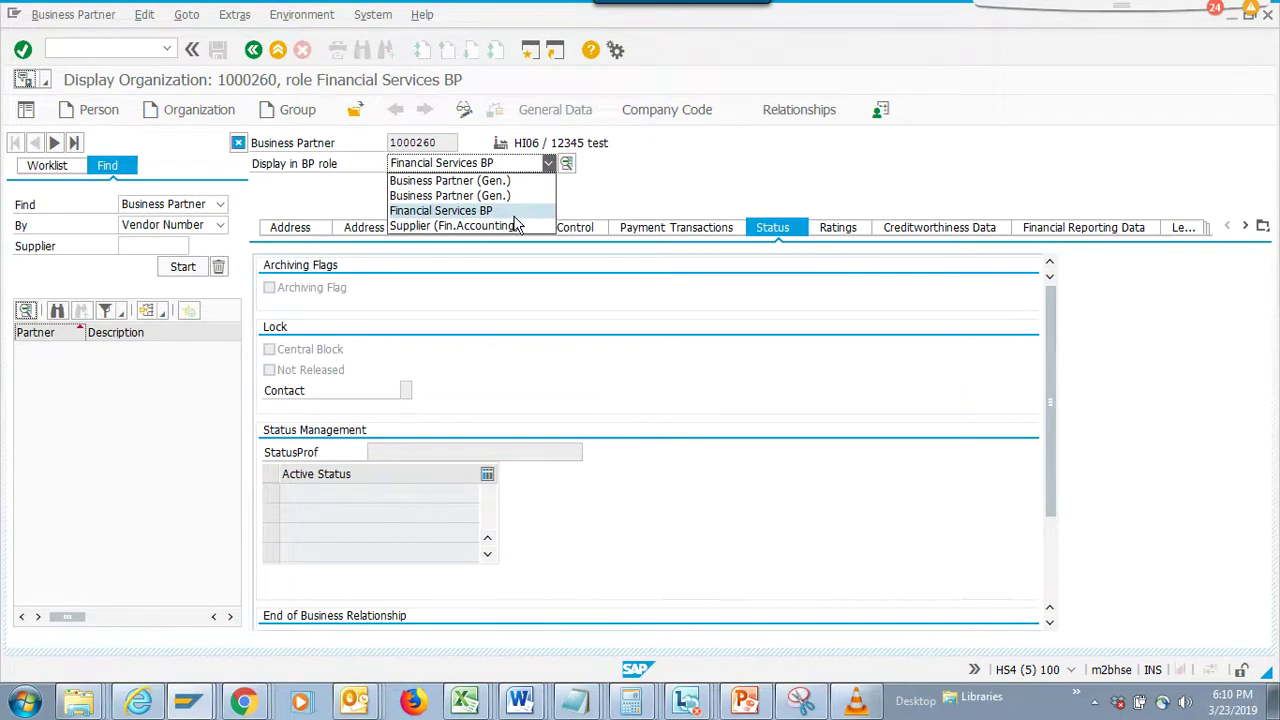
{"action": "left_click", "coordinate": [470, 225]}
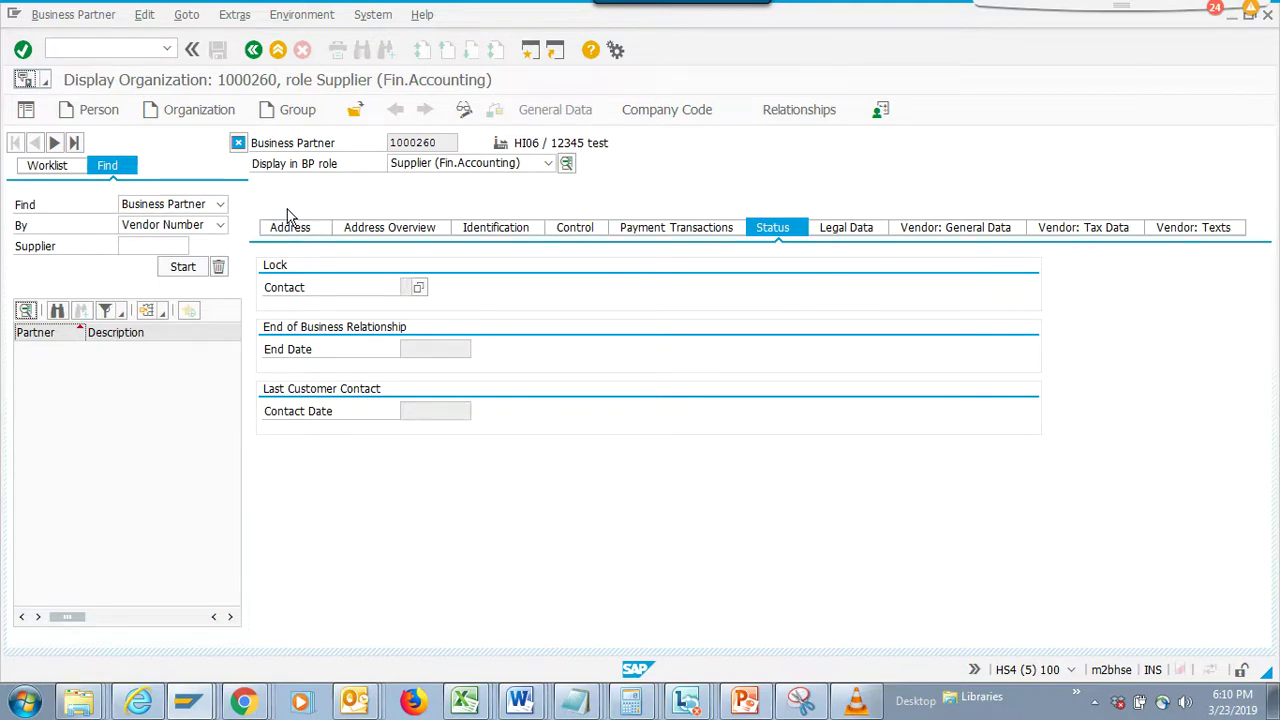
{"action": "left_click", "coordinate": [182, 266]}
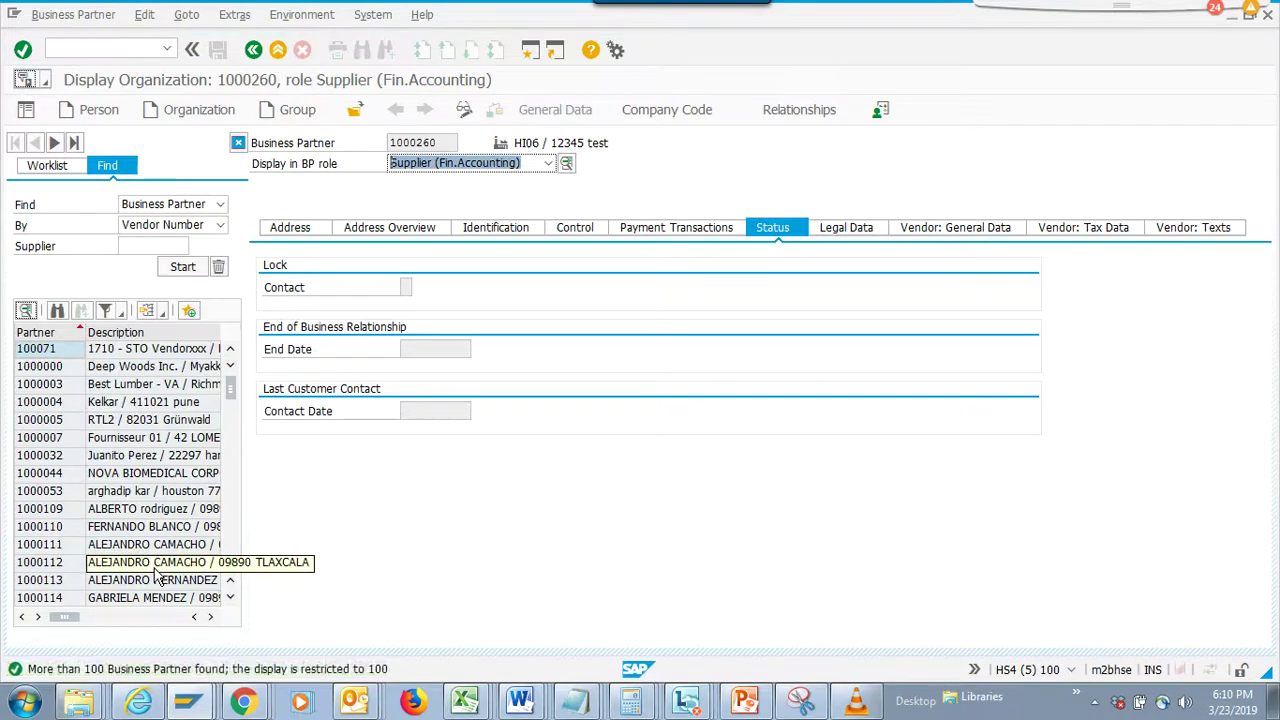
{"action": "scroll", "coordinate": [220, 528], "scroll_direction": "down", "scroll_amount": 10}
{"action": "left_click", "coordinate": [160, 545]}
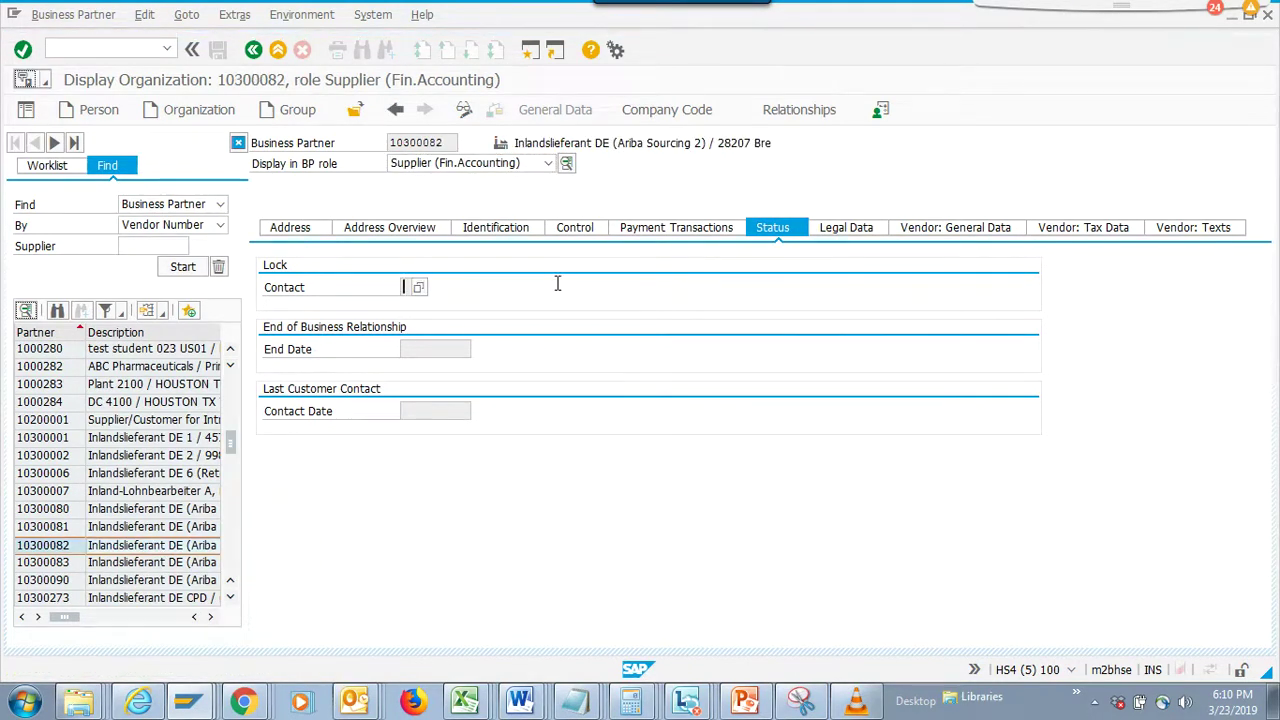
- Display the partner in the Supplier role and inspect the status profile field and Active Status table settings under Status Management
{"action": "left_click", "coordinate": [549, 163]}
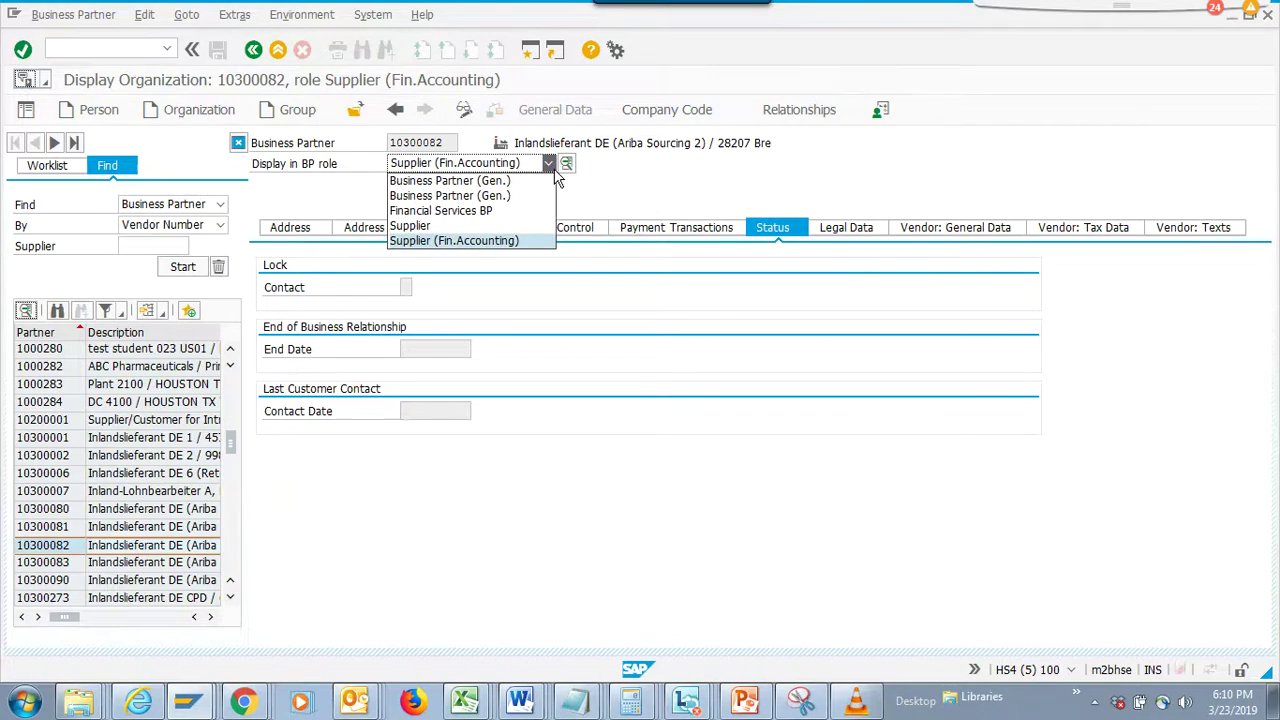
{"action": "left_click", "coordinate": [494, 226]}
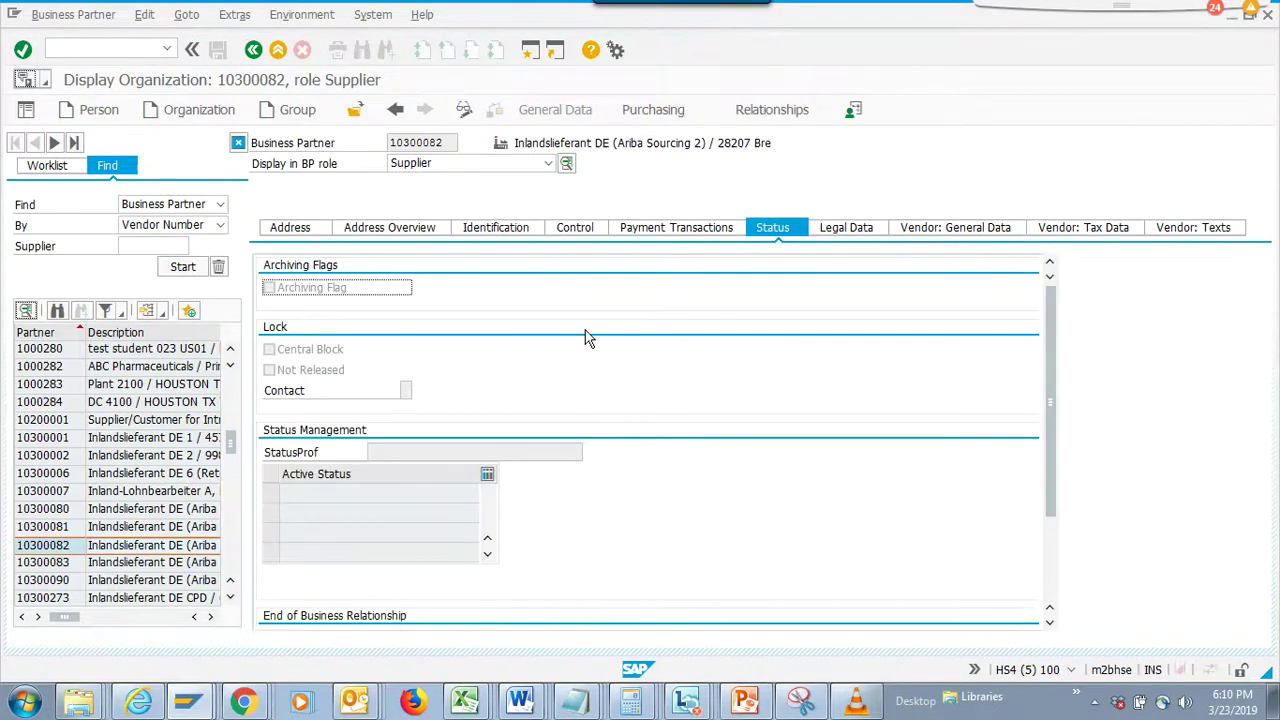
{"action": "left_click", "coordinate": [529, 453]}
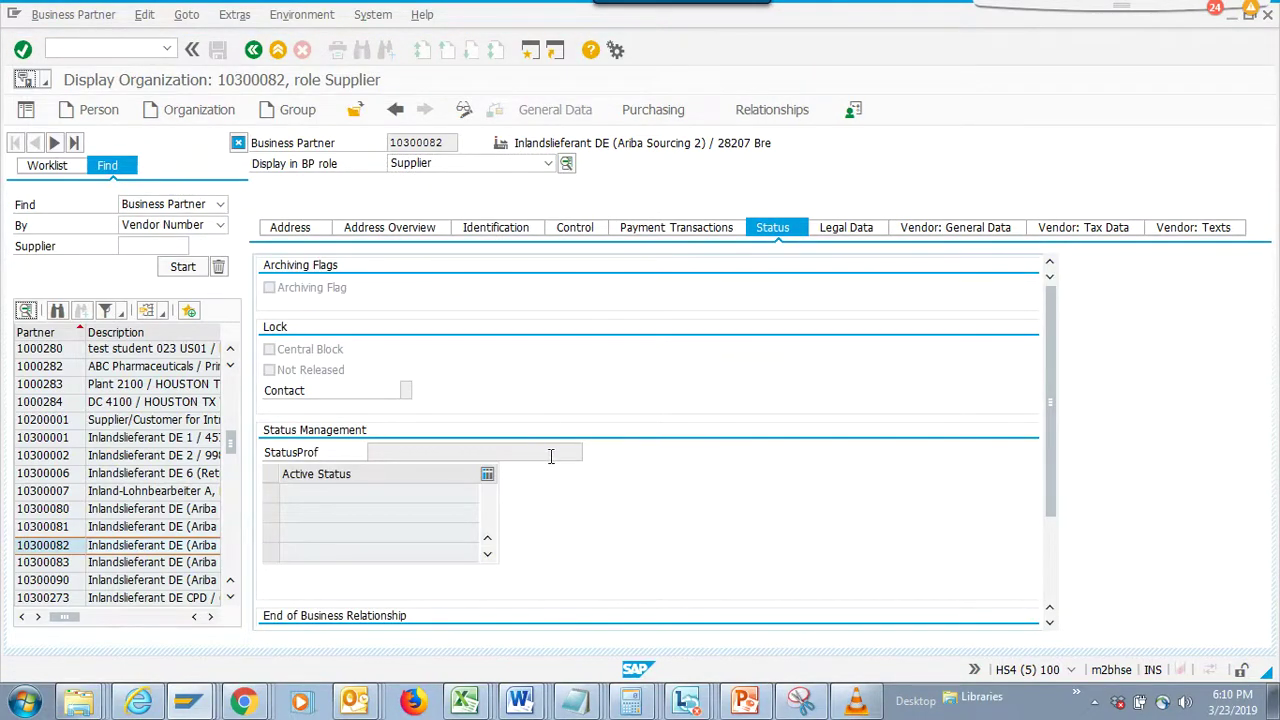
{"action": "left_click", "coordinate": [487, 475]}
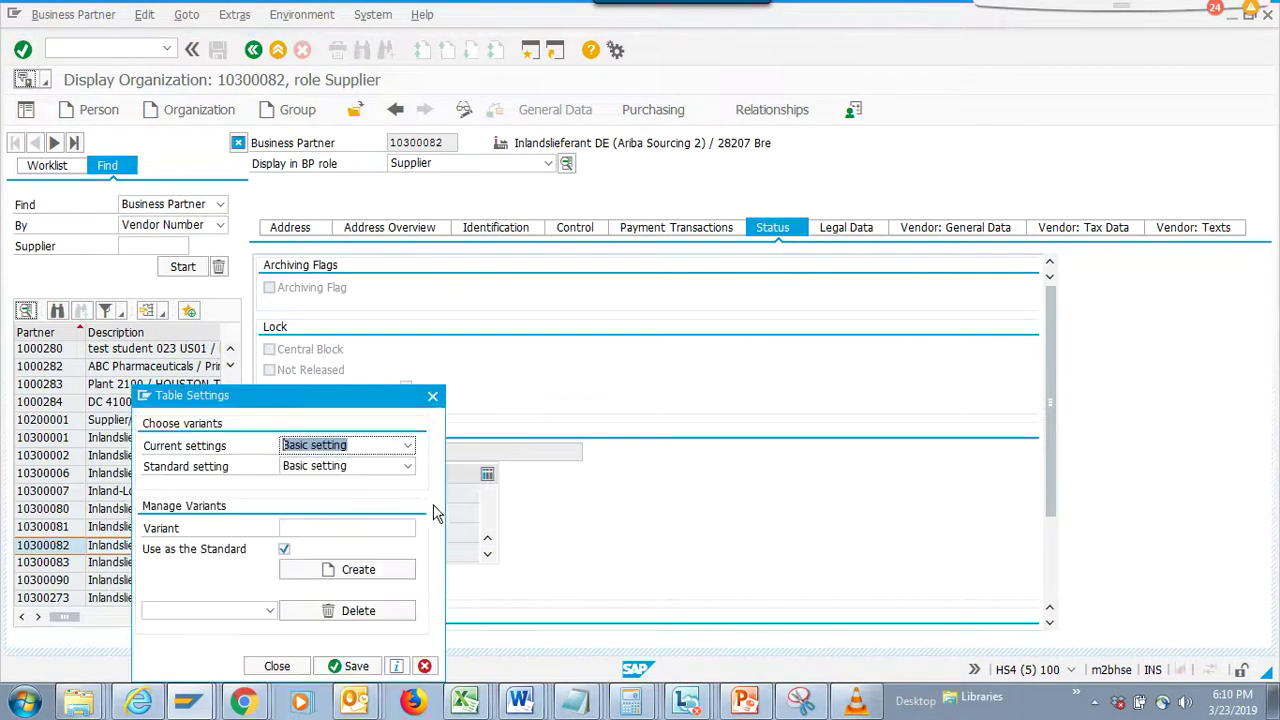
{"action": "left_click", "coordinate": [437, 407]}
{"action": "left_click_drag", "start_coordinate": [1063, 430], "coordinate": [1060, 458]}
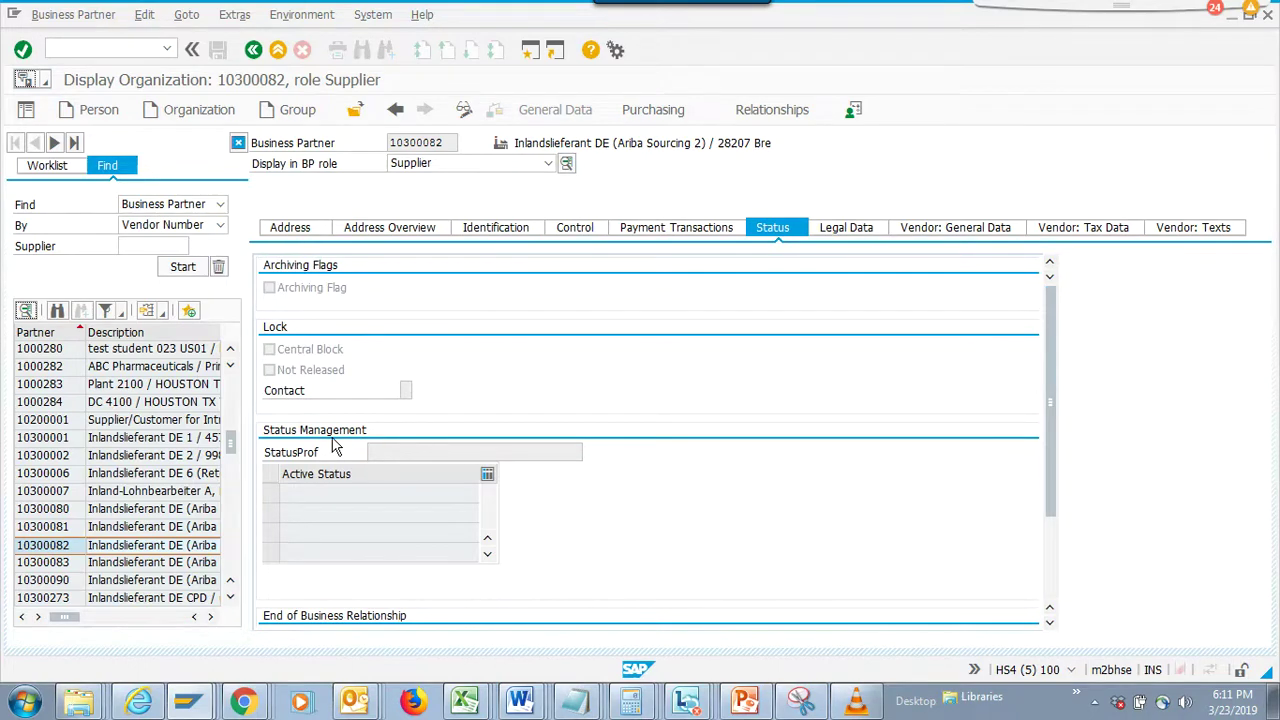
{"action": "left_click", "coordinate": [396, 449]}
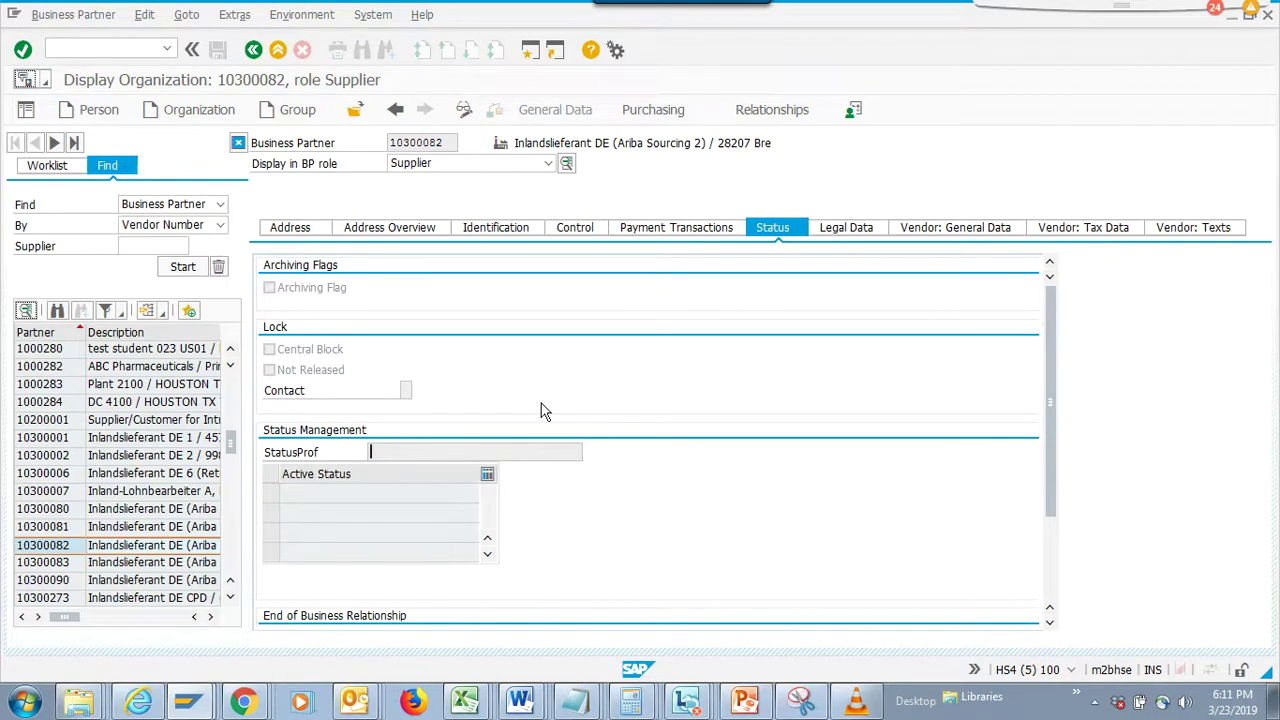
- Check the status data in the Supplier (Fin.Accounting) role, and display the Financial Services BP role with its Active Status table settings
{"action": "left_click", "coordinate": [549, 164]}
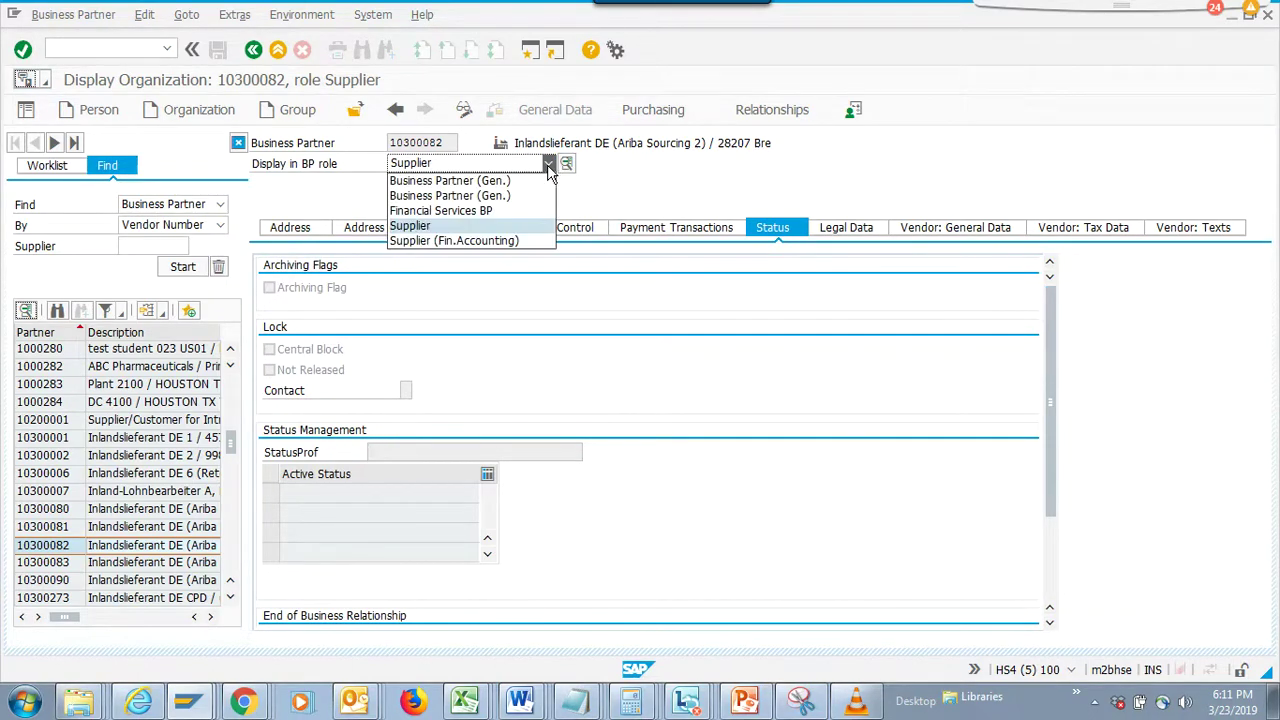
{"action": "left_click", "coordinate": [503, 242]}
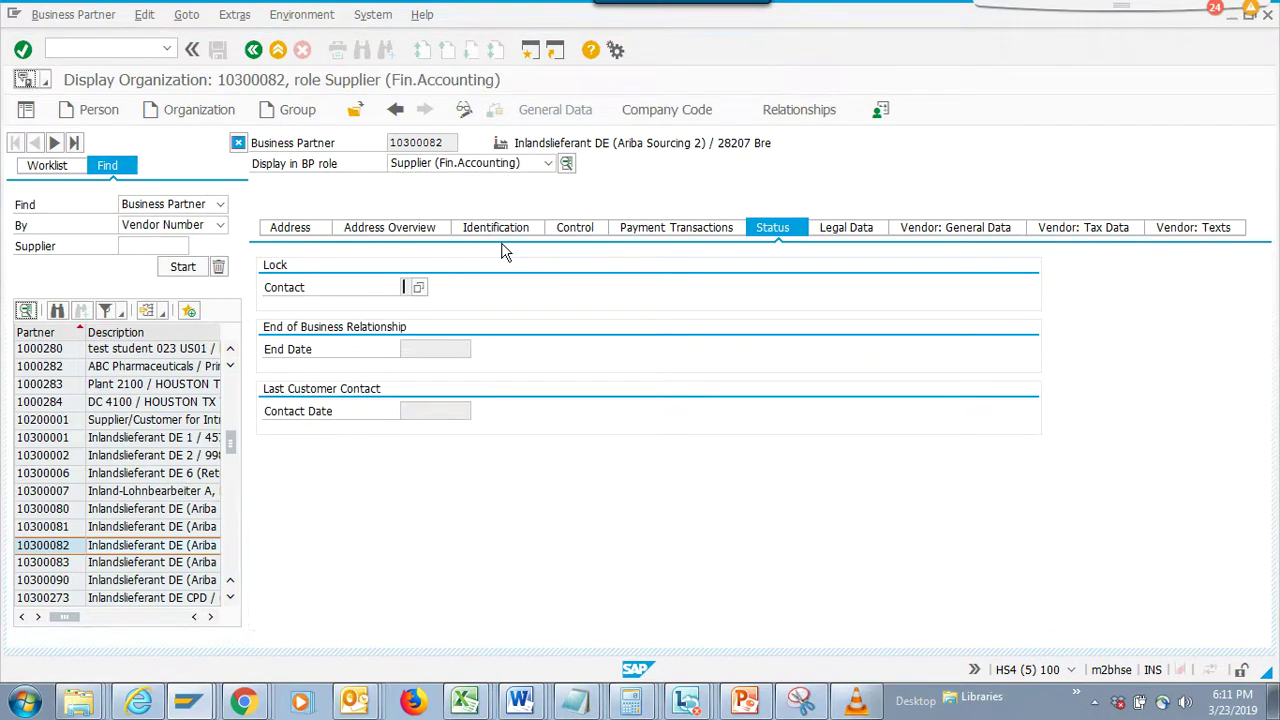
{"action": "left_click", "coordinate": [549, 163]}
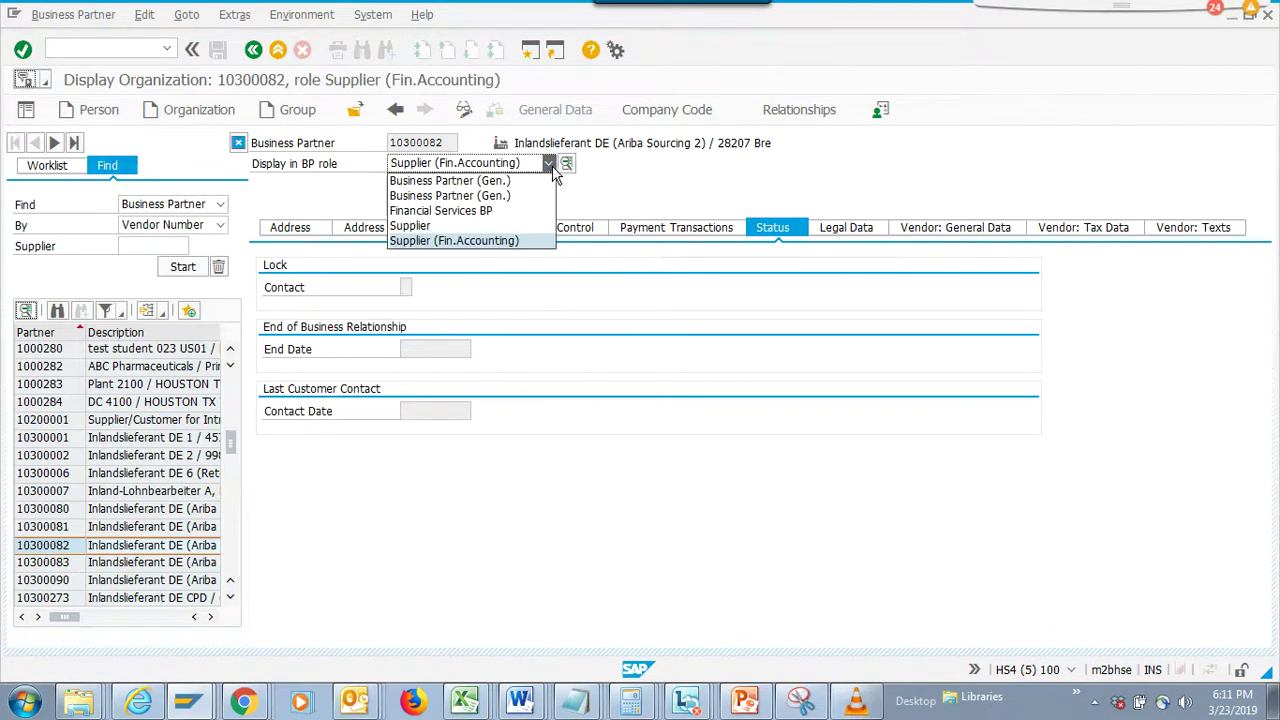
{"action": "left_click", "coordinate": [497, 212]}
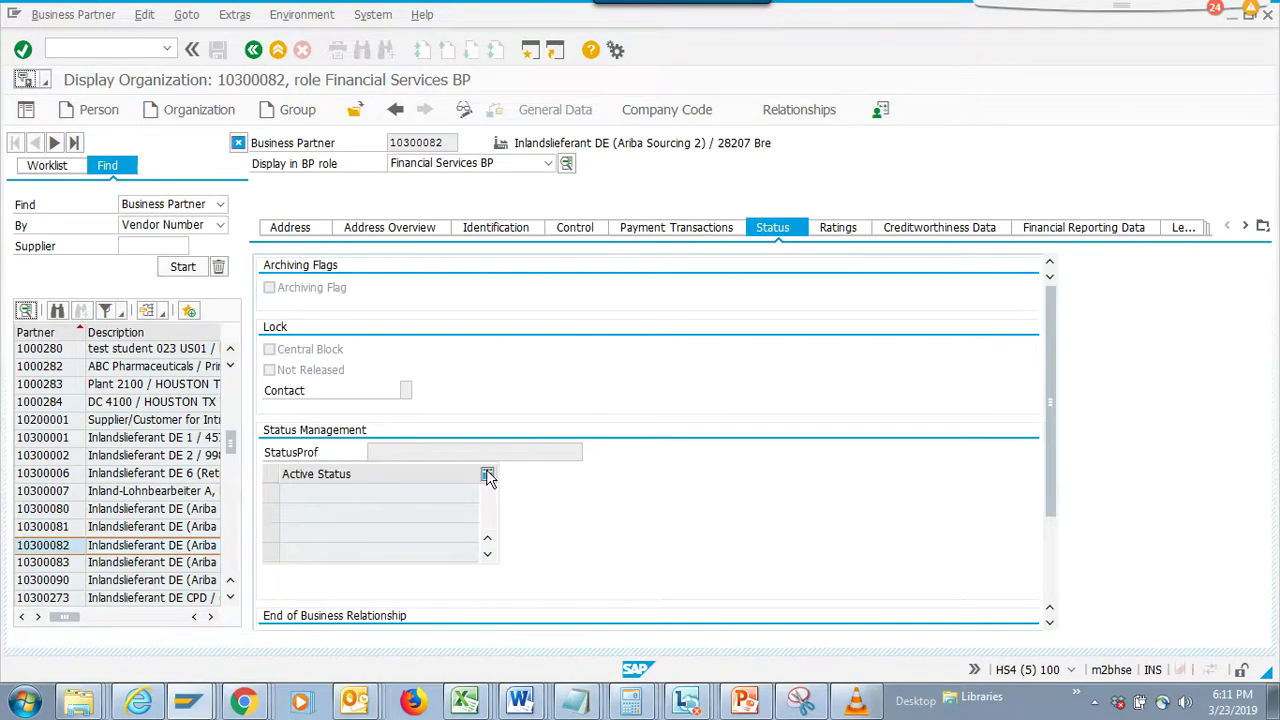
{"action": "left_click", "coordinate": [487, 473]}
- Switch back to status profile maintenance, return to the profile overview, and review the listed profiles and their languages, including ZTEST
{"action": "key", "text": "alt+Tab"}
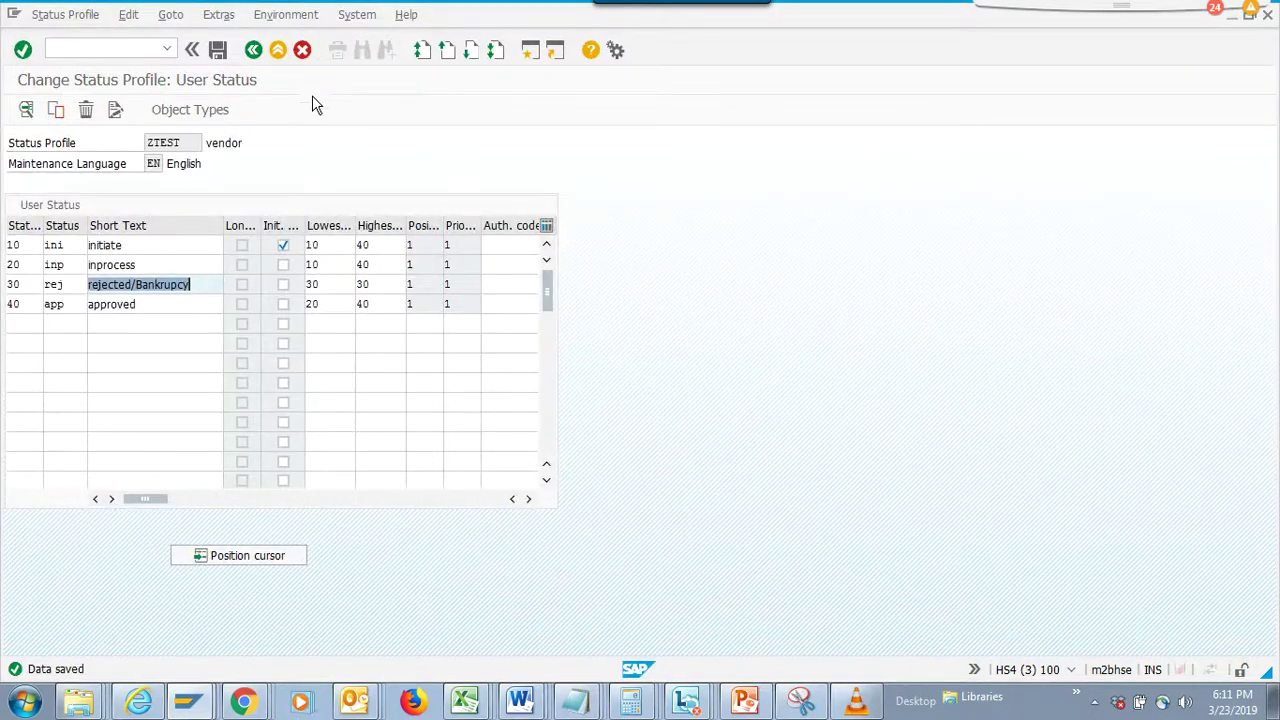
{"action": "left_click", "coordinate": [258, 52]}
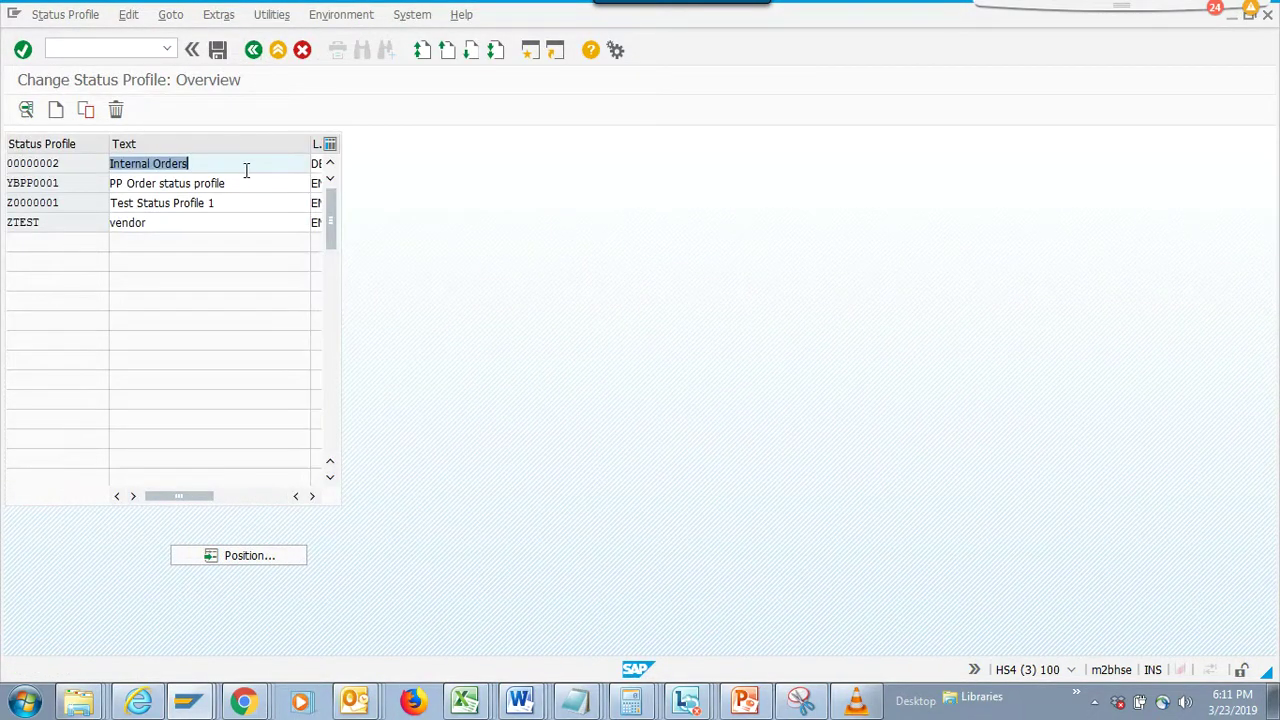
{"action": "left_click", "coordinate": [217, 50]}
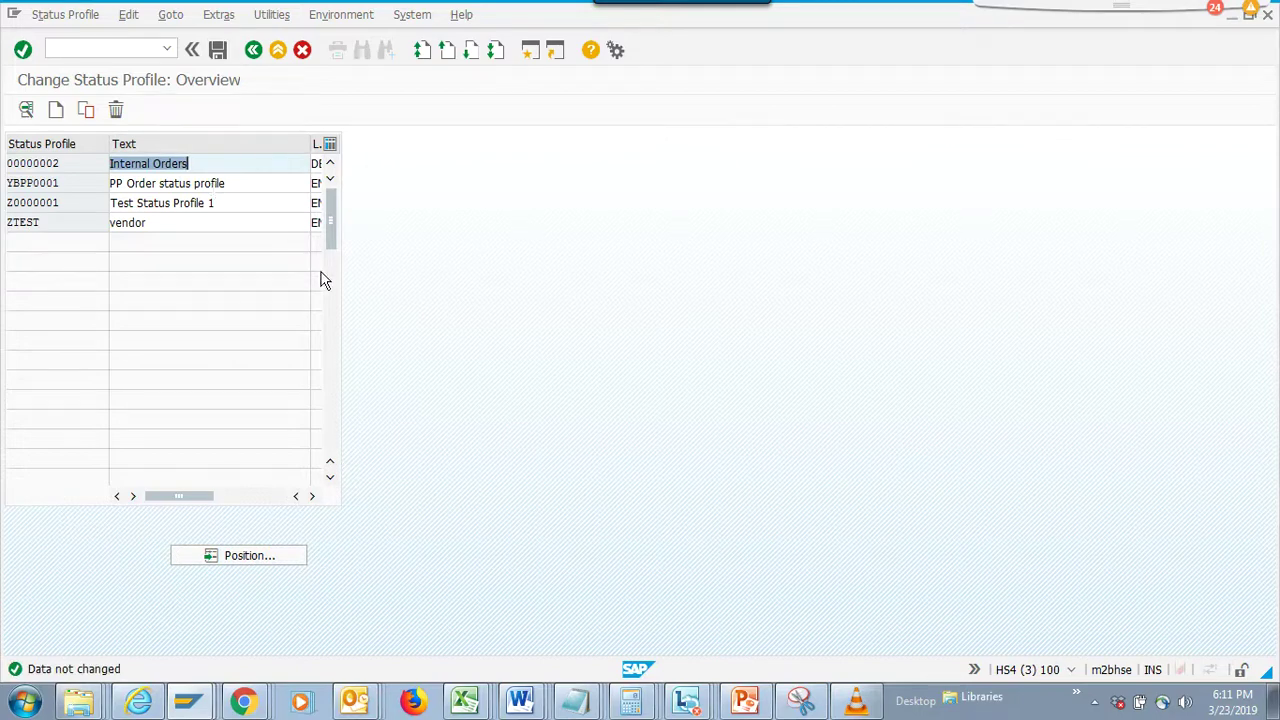
{"action": "key", "text": "F10"}
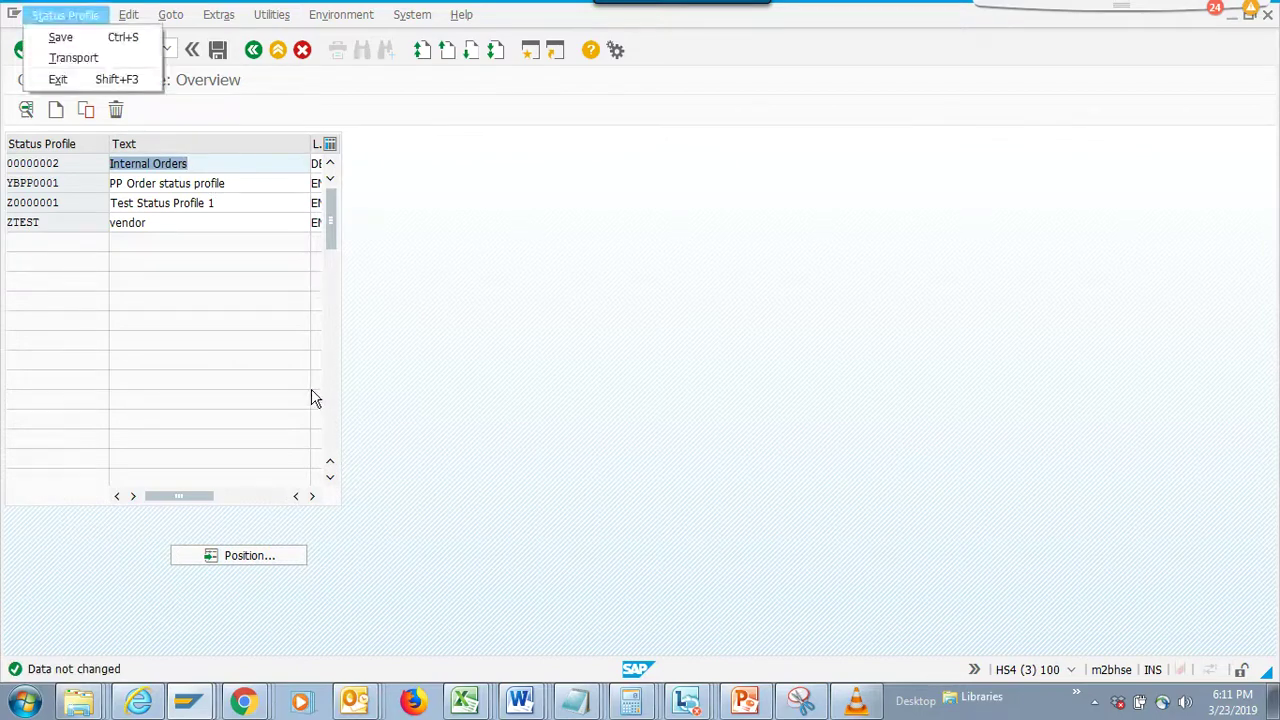
{"action": "key", "text": "Escape"}
{"action": "left_click", "coordinate": [314, 499]}
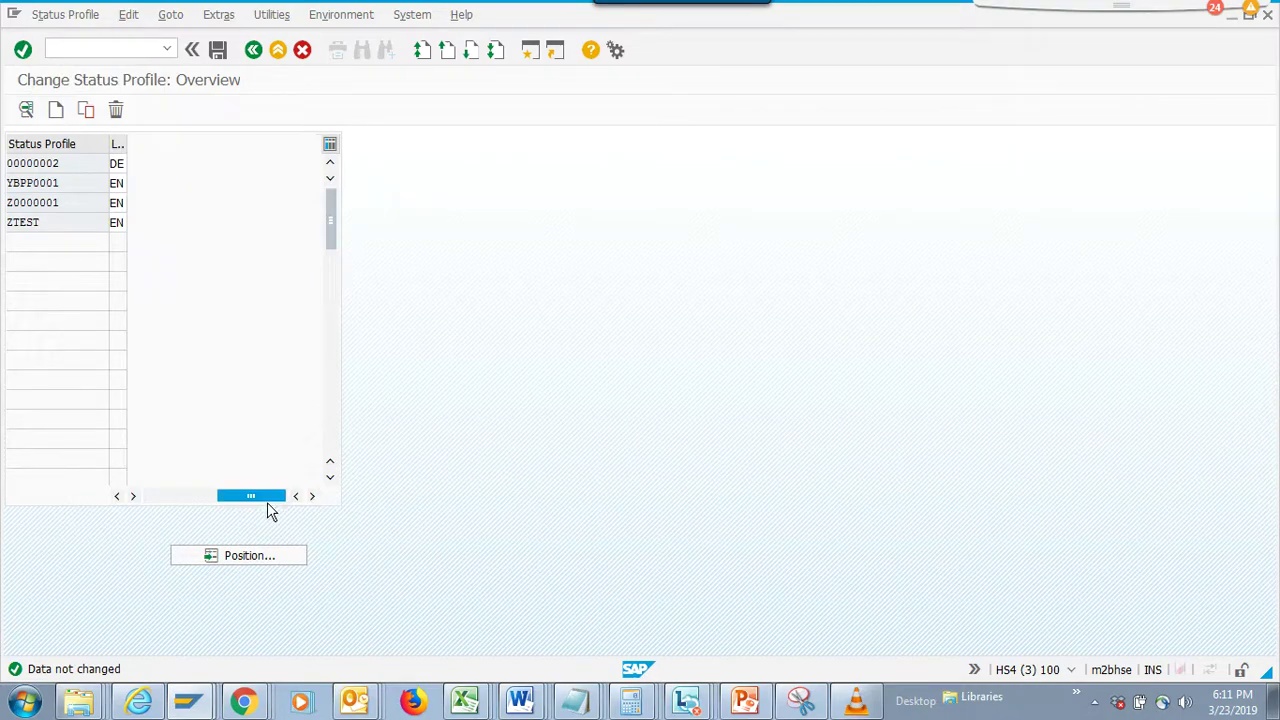
{"action": "left_click_drag", "start_coordinate": [267, 502], "coordinate": [57, 492]}
{"action": "double_click", "coordinate": [28, 222]}
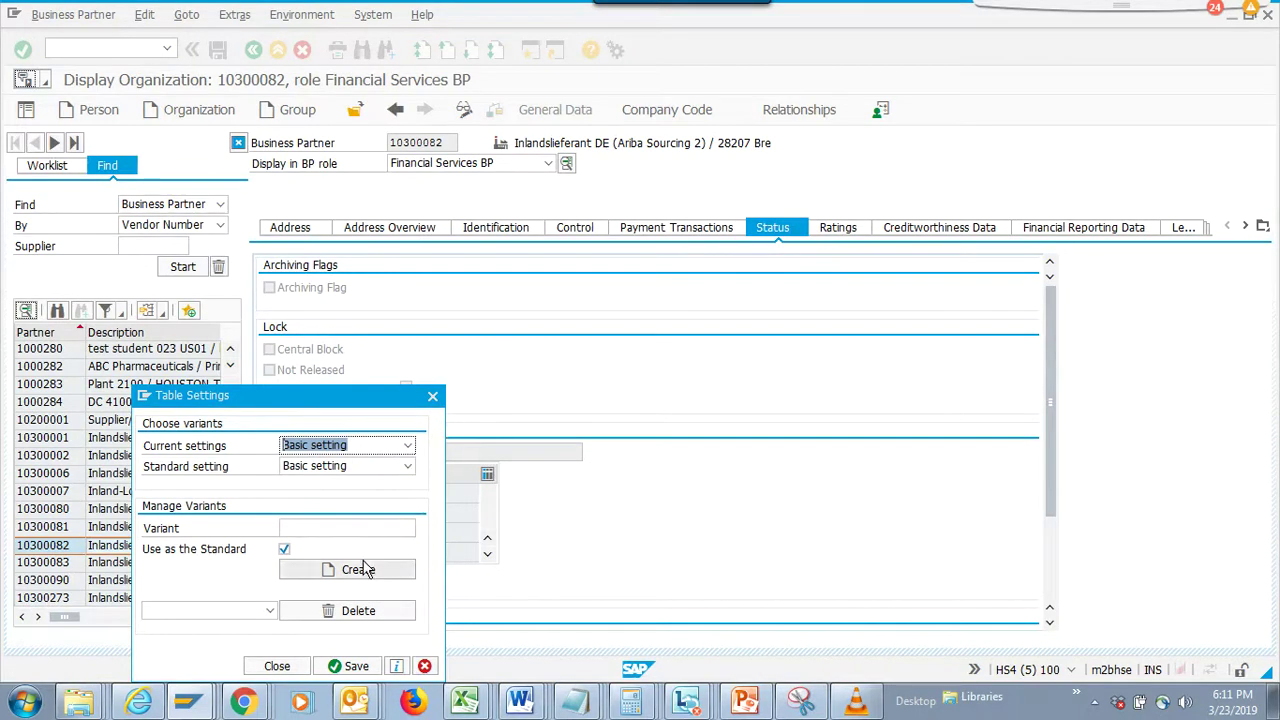
- Back in the business partner window, dismiss the table settings, switch the partner to change mode, and choose "vendor" as its status profile
{"action": "left_click", "coordinate": [432, 397]}
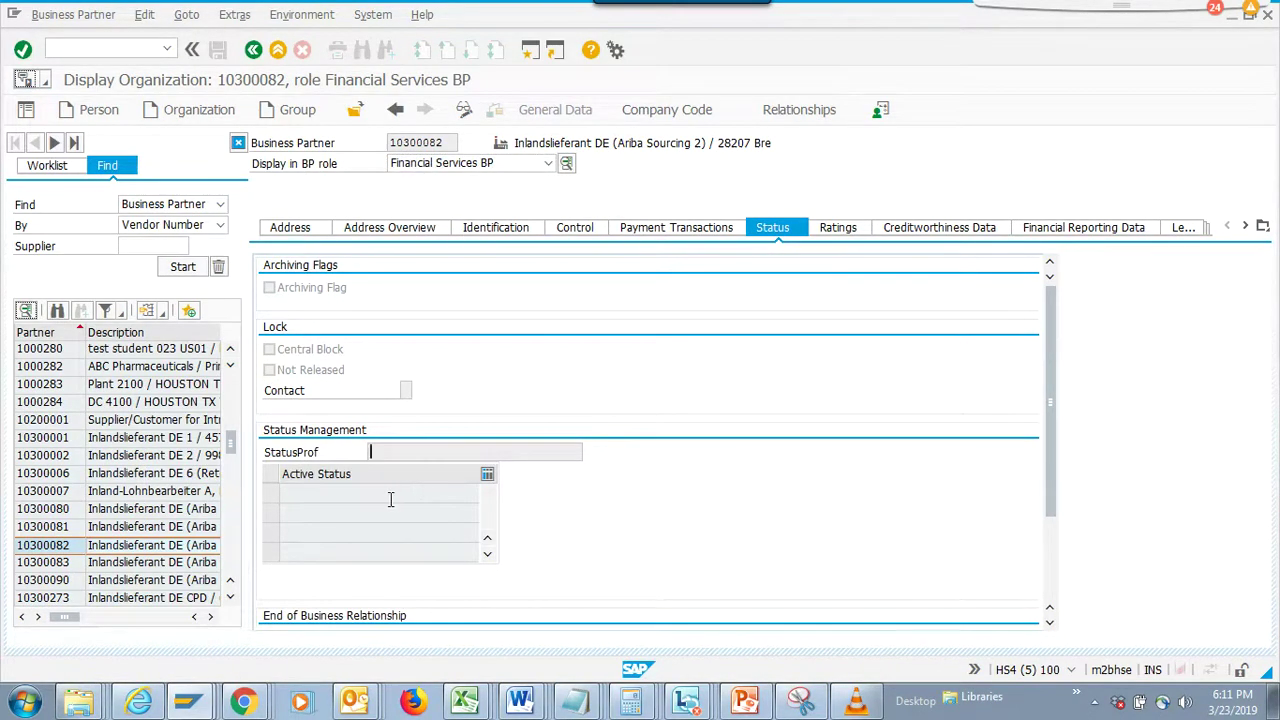
{"action": "left_click", "coordinate": [464, 112]}
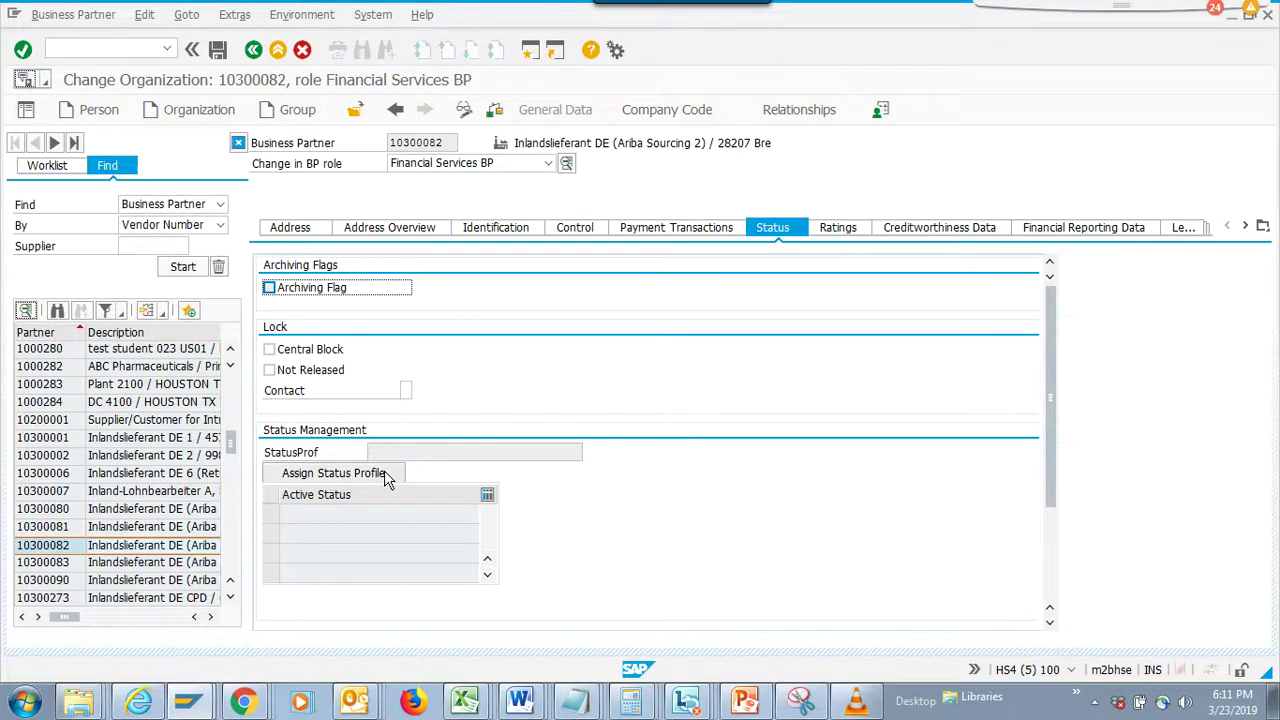
{"action": "left_click", "coordinate": [384, 476]}
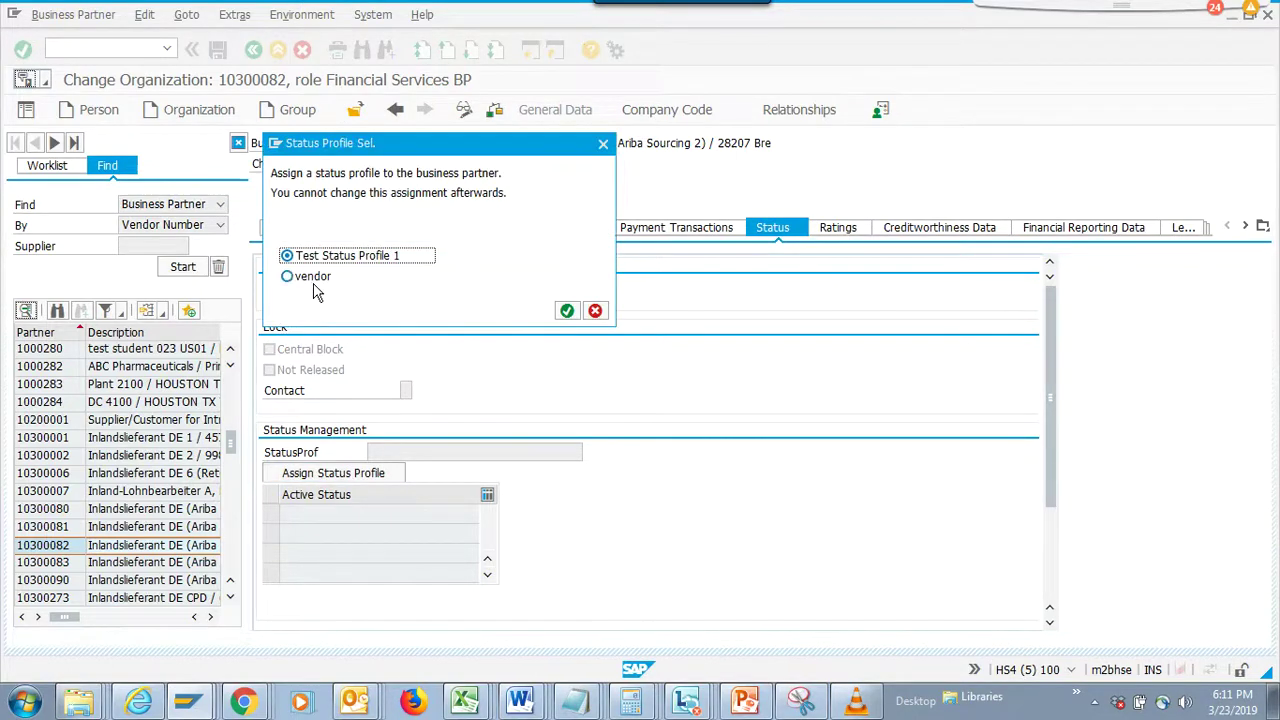
{"action": "left_click", "coordinate": [314, 280]}
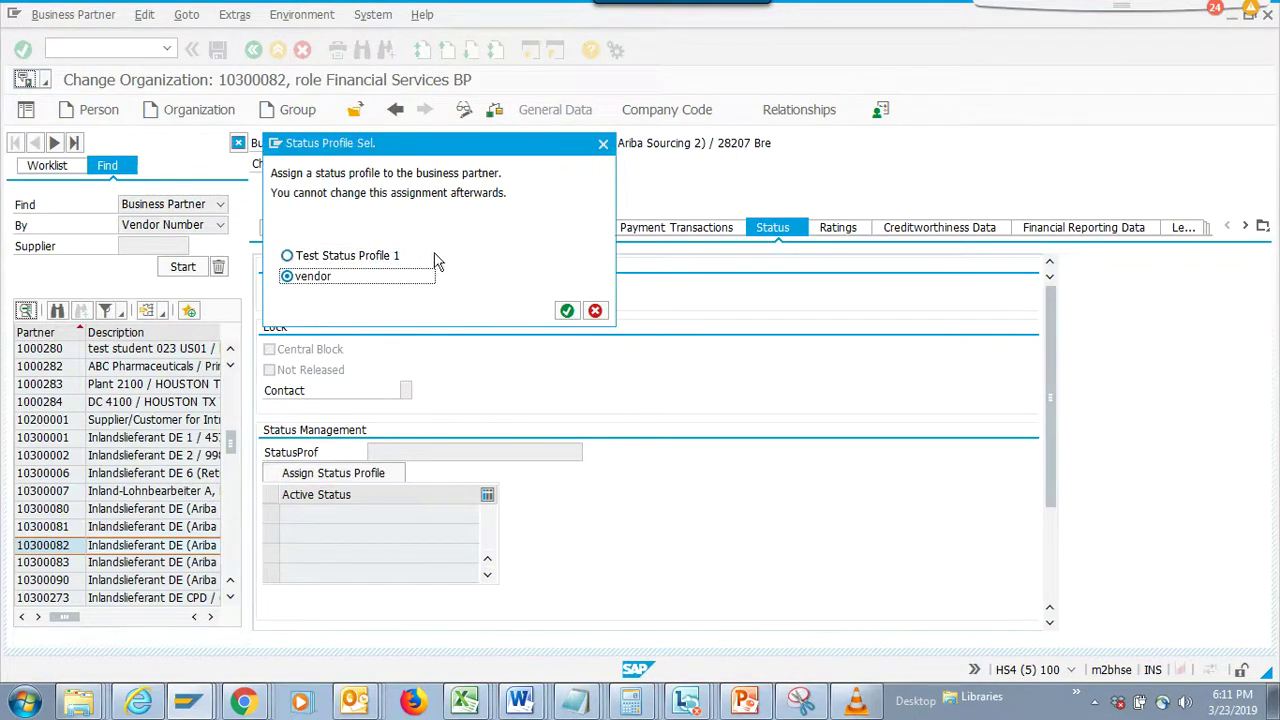
{"action": "left_click", "coordinate": [567, 310]}
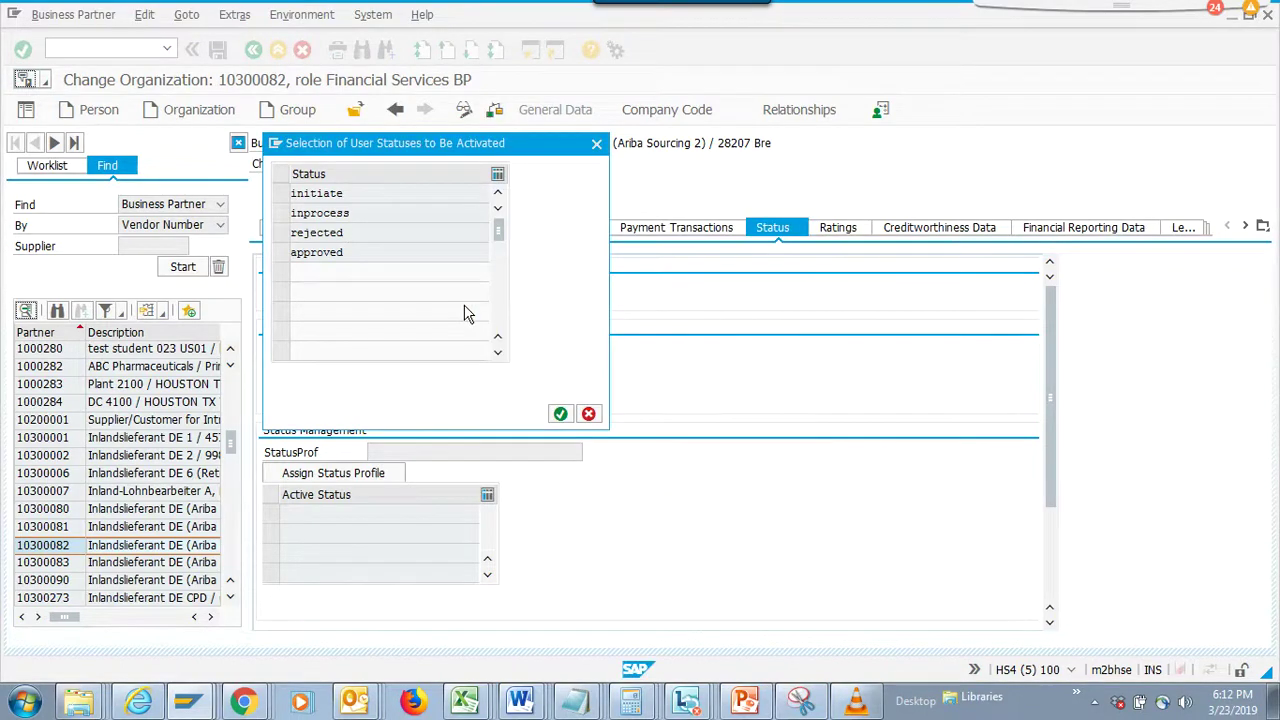
- Switch to the status profile window, save the ZTEST user statuses, and return to the business partner window
{"action": "key", "text": "alt+Tab"}
{"action": "key", "text": "alt+Tab"}
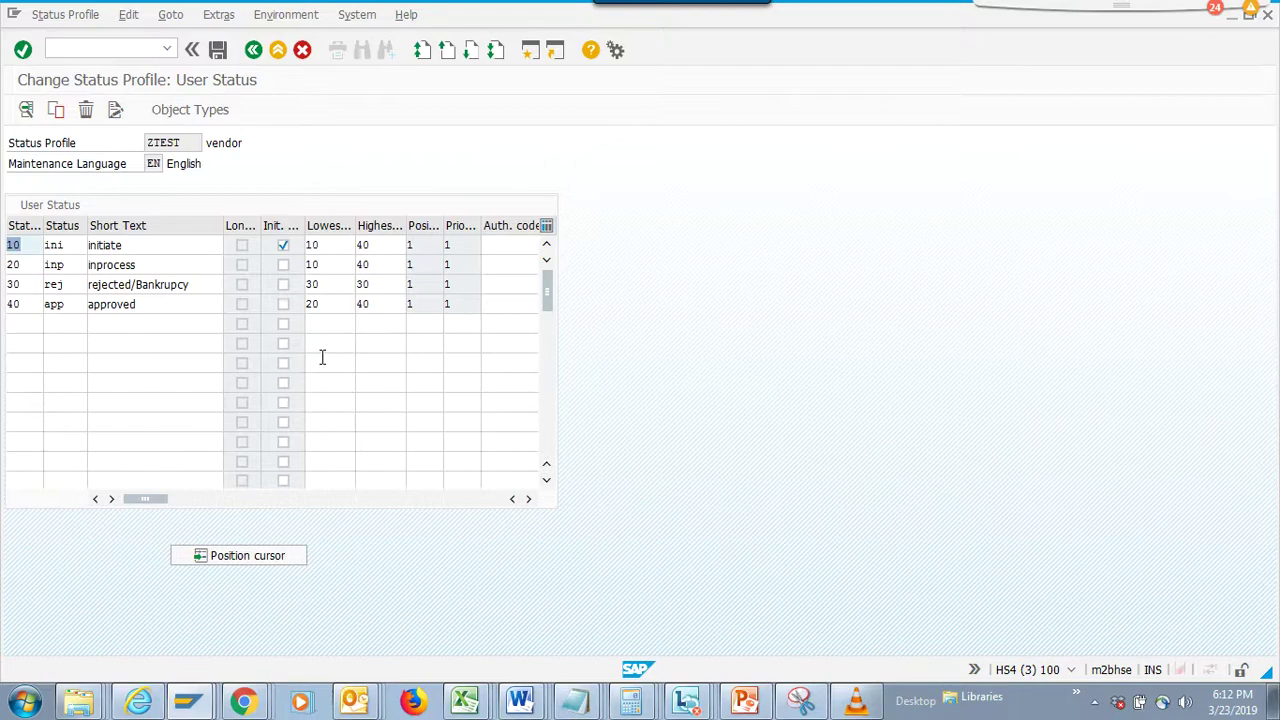
{"action": "left_click", "coordinate": [217, 50]}
{"action": "key", "text": "alt+Tab"}
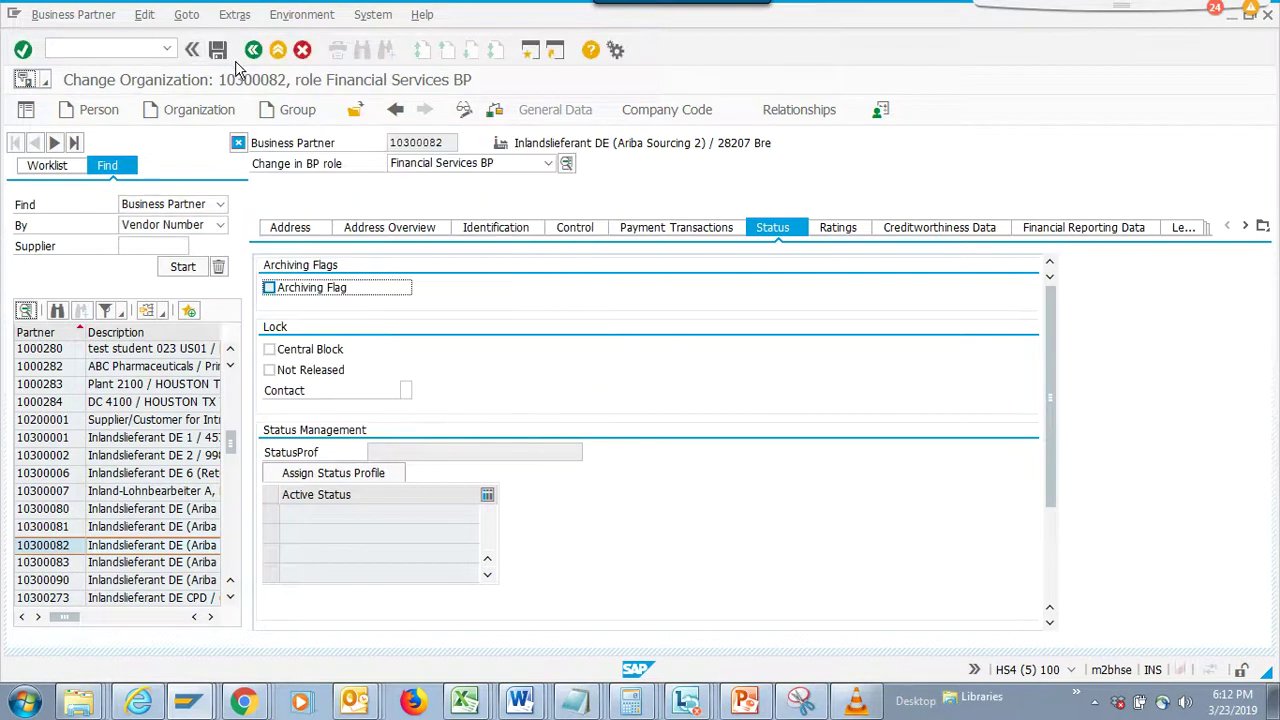
- Leave business partner maintenance and restart it with transaction /nbp to reload the partner
{"action": "left_click", "coordinate": [253, 49]}
{"action": "left_click", "coordinate": [166, 49]}
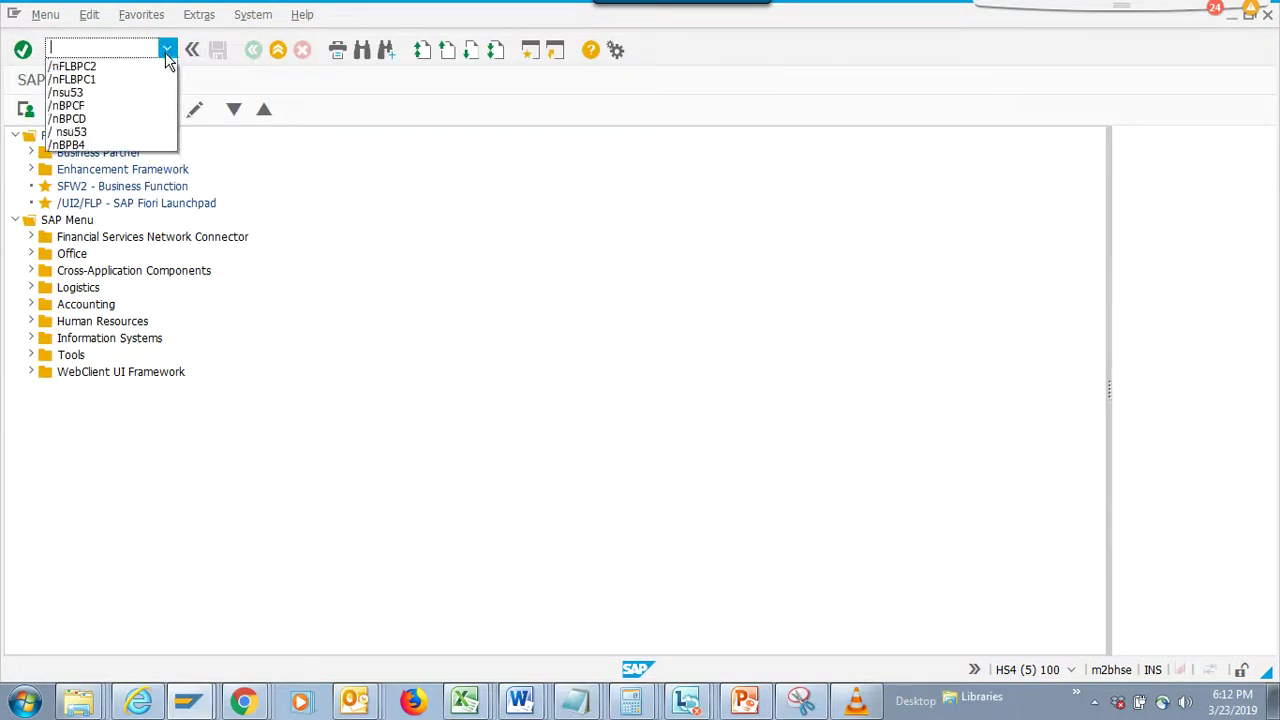
{"action": "left_click", "coordinate": [154, 76]}
{"action": "left_click", "coordinate": [166, 49]}
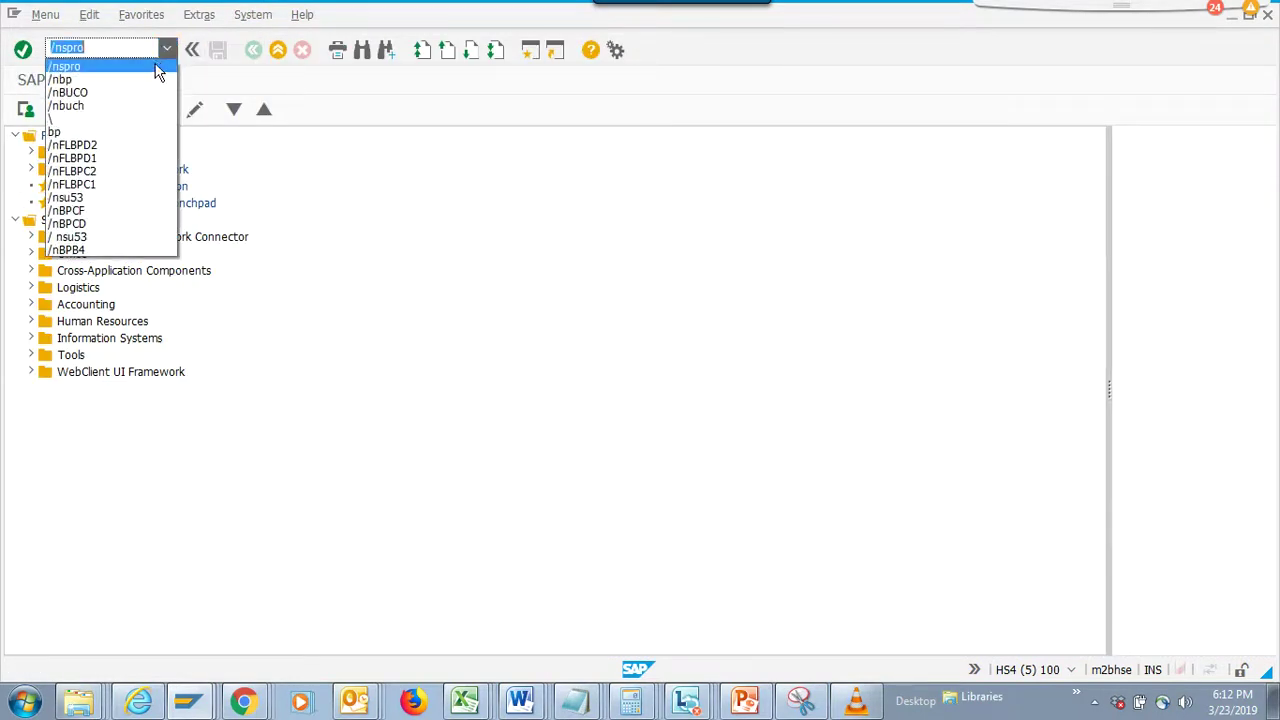
{"action": "left_click", "coordinate": [146, 77]}
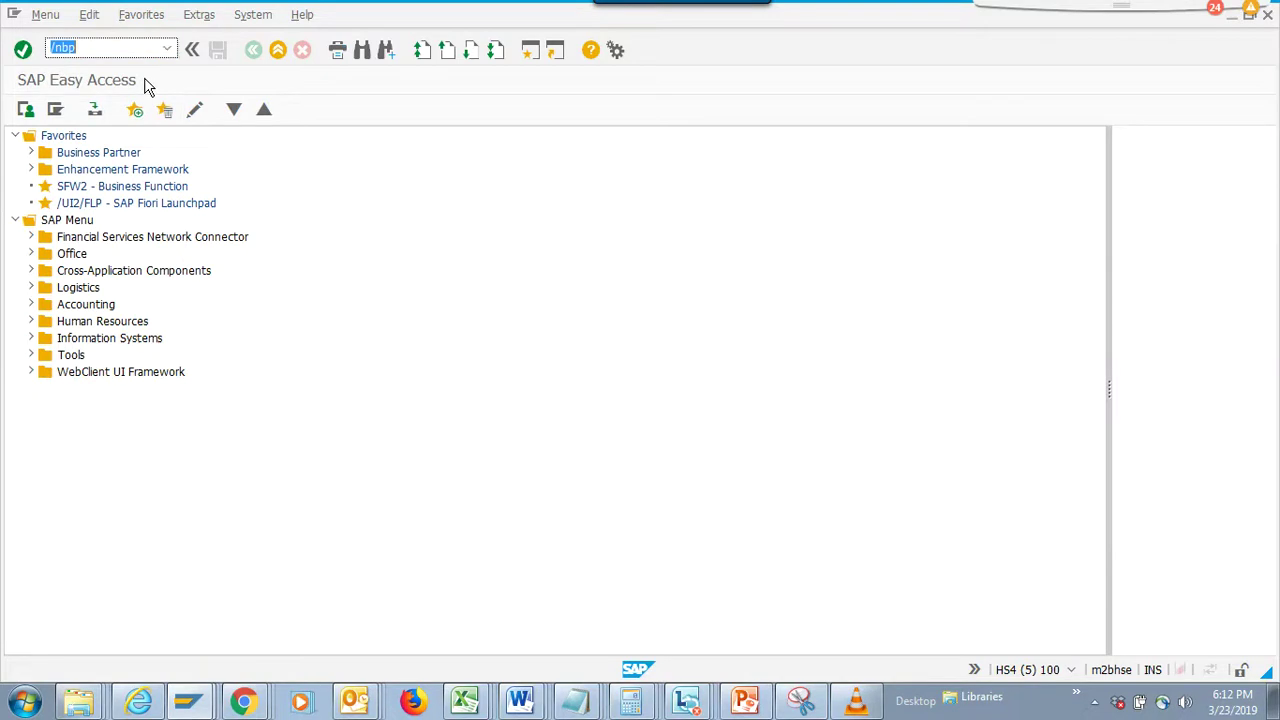
{"action": "key", "text": "Return"}
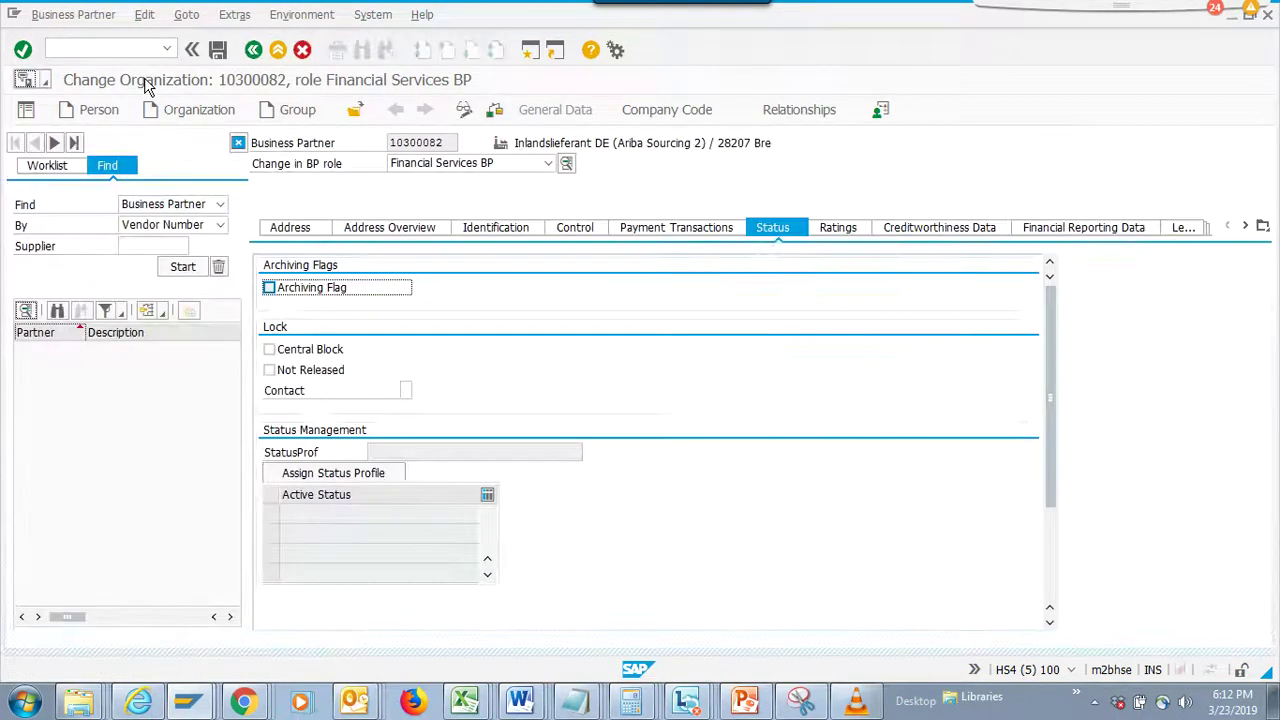
- Assign the "vendor" status profile to the business partner
{"action": "left_click", "coordinate": [387, 474]}
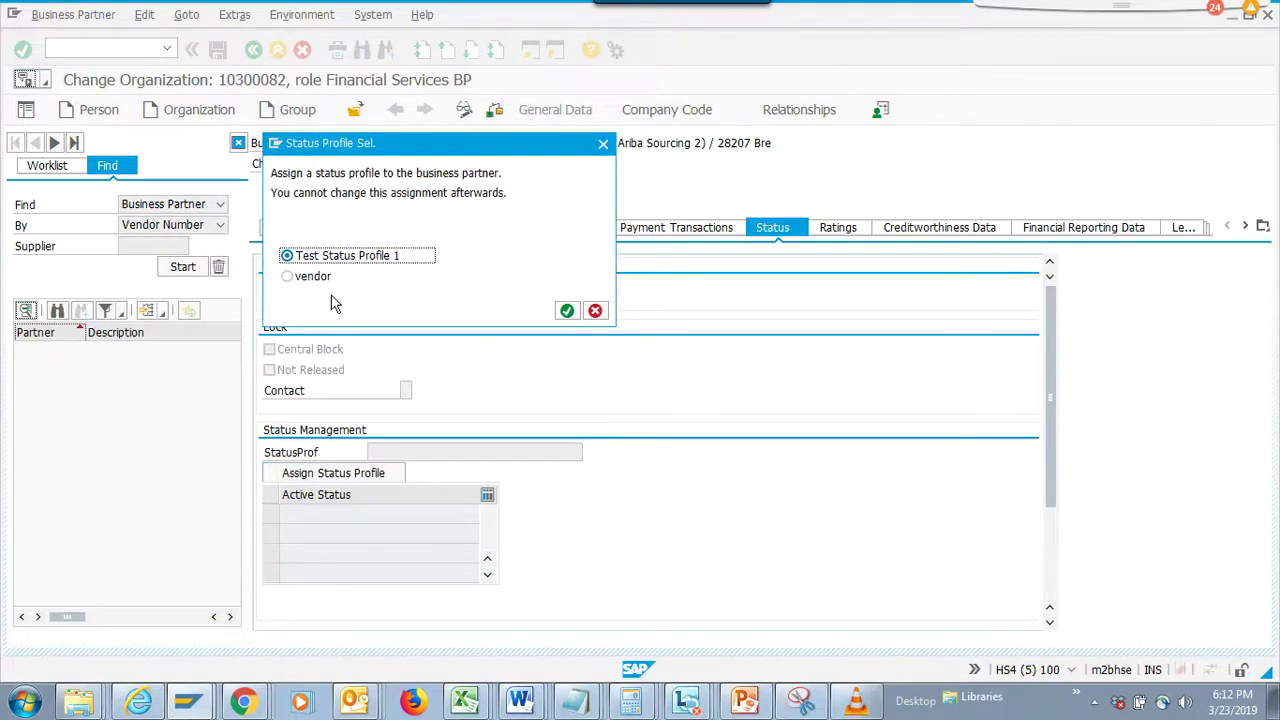
{"action": "left_click", "coordinate": [363, 278]}
{"action": "left_click", "coordinate": [566, 310]}
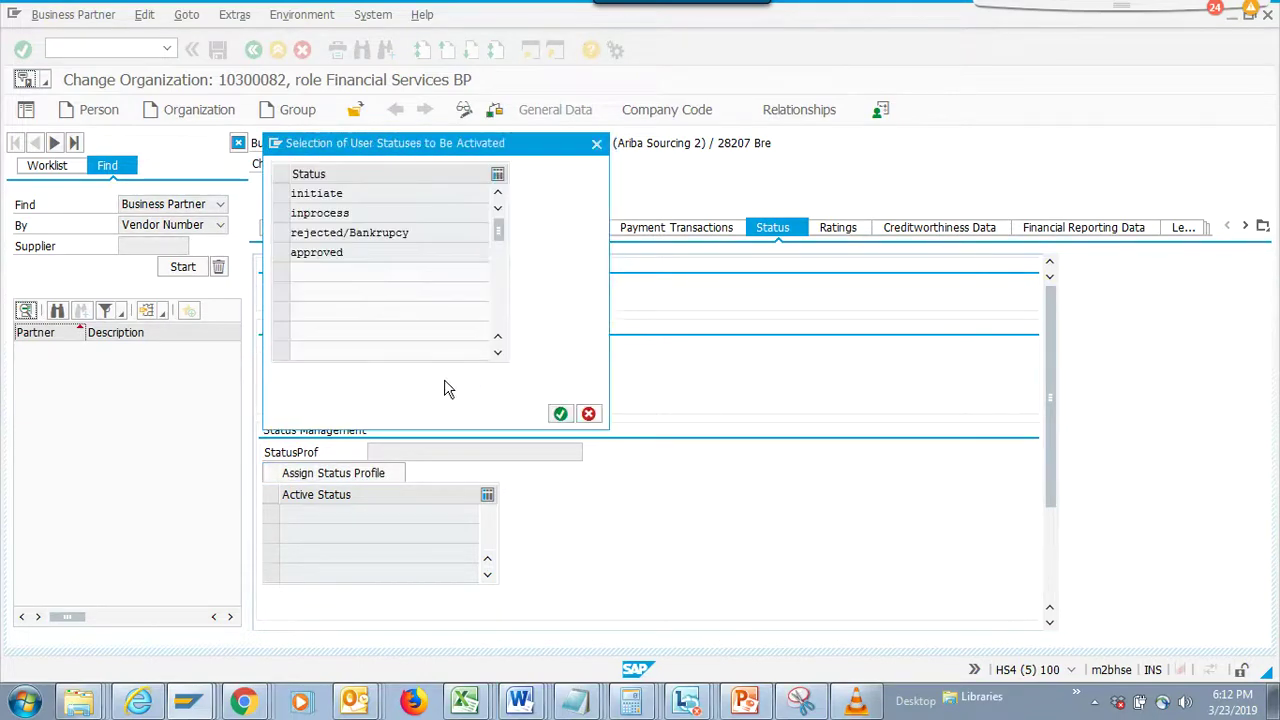
- Activate the rejected/Bankrupcy user status for the partner and save the changes
{"action": "left_click", "coordinate": [418, 232]}
{"action": "left_click", "coordinate": [280, 236]}
{"action": "left_click", "coordinate": [561, 414]}
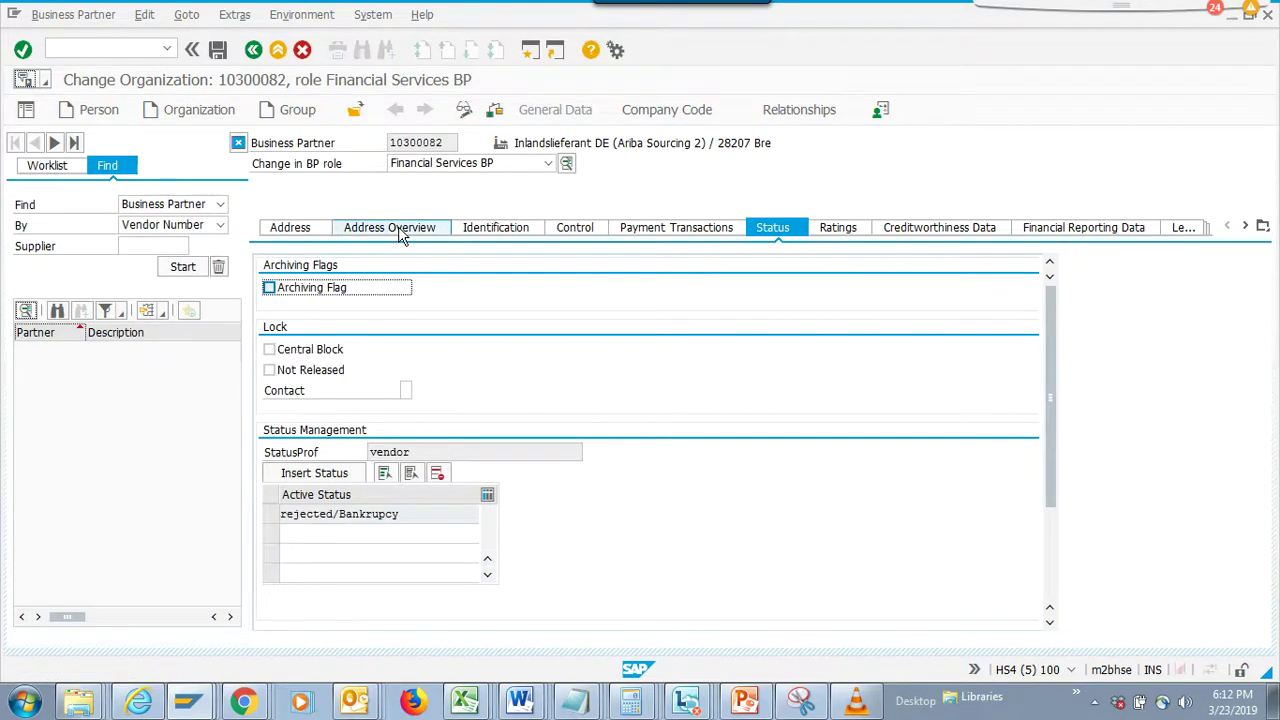
{"action": "left_click", "coordinate": [217, 49]}
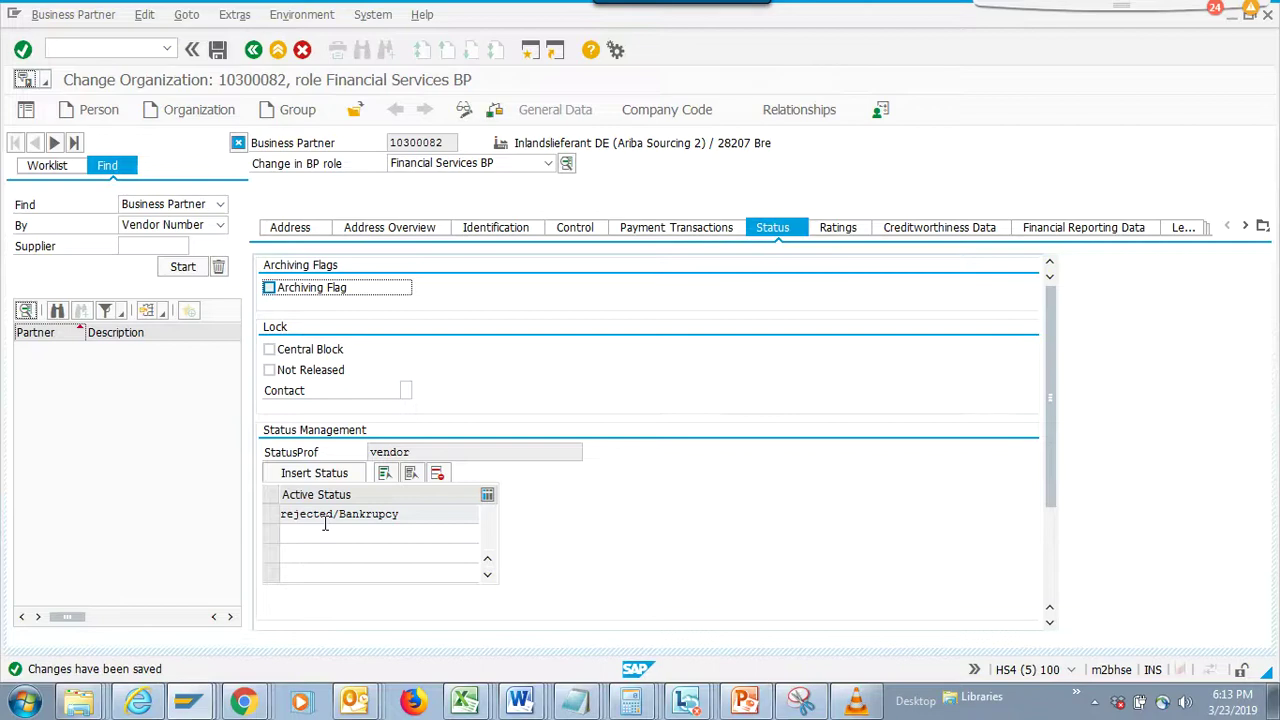
- Try to open an additional session, and start the Data Browser with /nse16 in the status profile window instead
{"action": "left_click", "coordinate": [531, 50]}
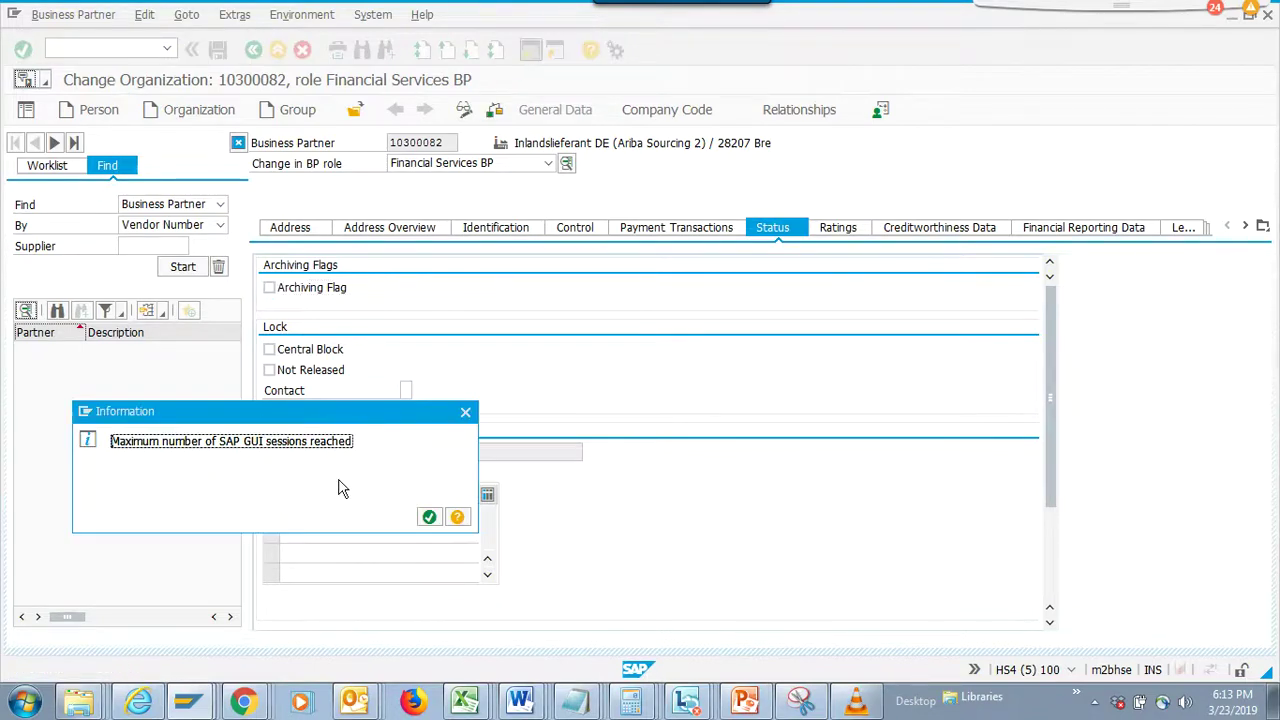
{"action": "left_click", "coordinate": [429, 516]}
{"action": "mouse_move", "coordinate": [213, 708]}
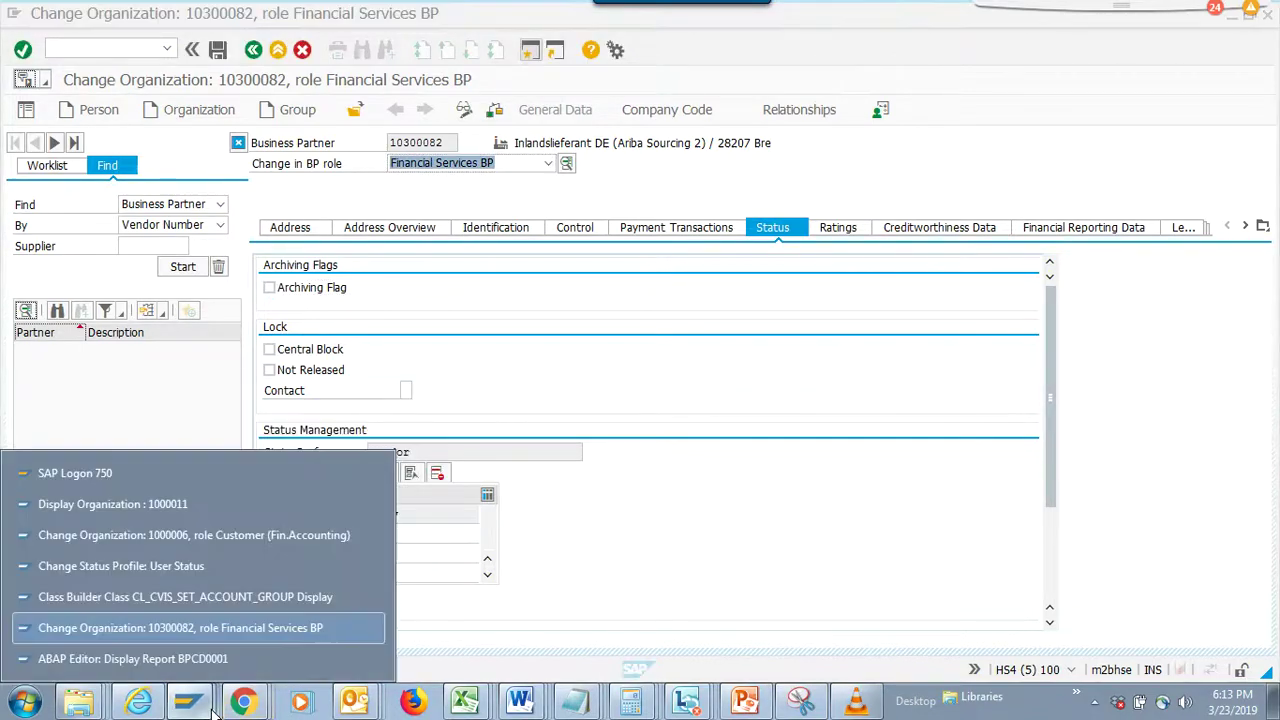
{"action": "left_click", "coordinate": [234, 562]}
{"action": "left_click", "coordinate": [132, 47]}
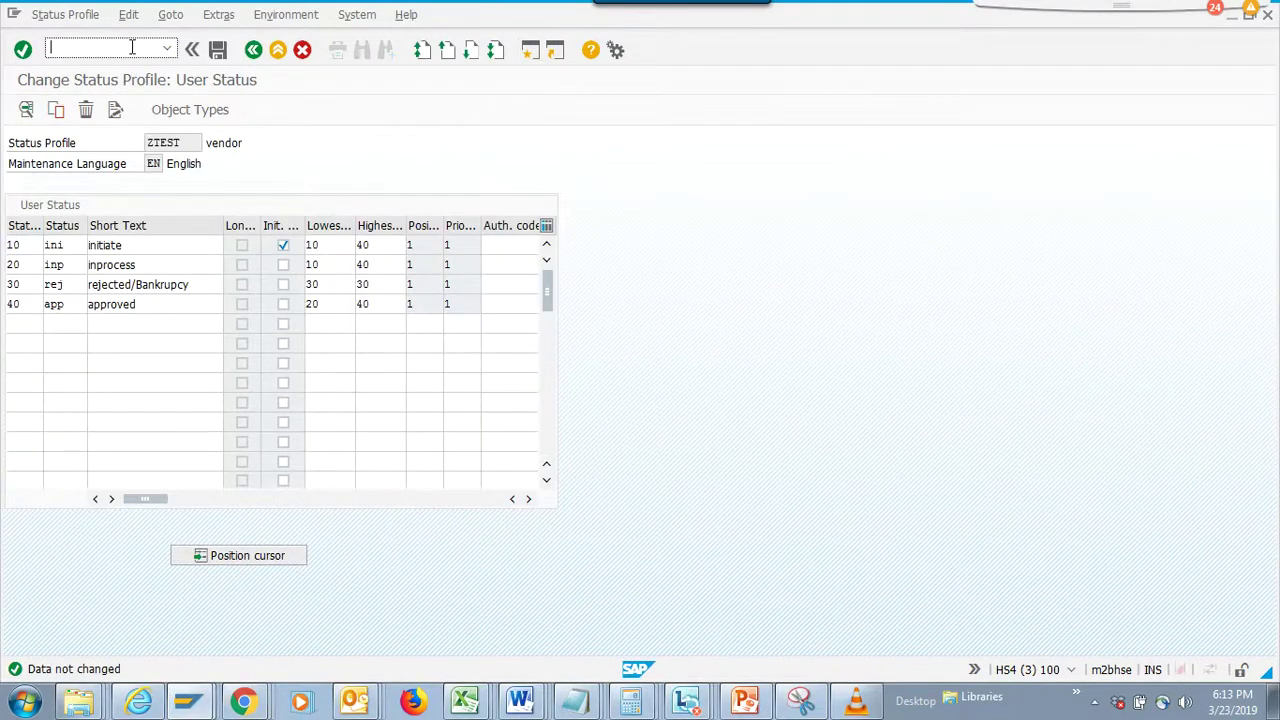
{"action": "type", "text": "/nse16"}
{"action": "key", "text": "Return"}
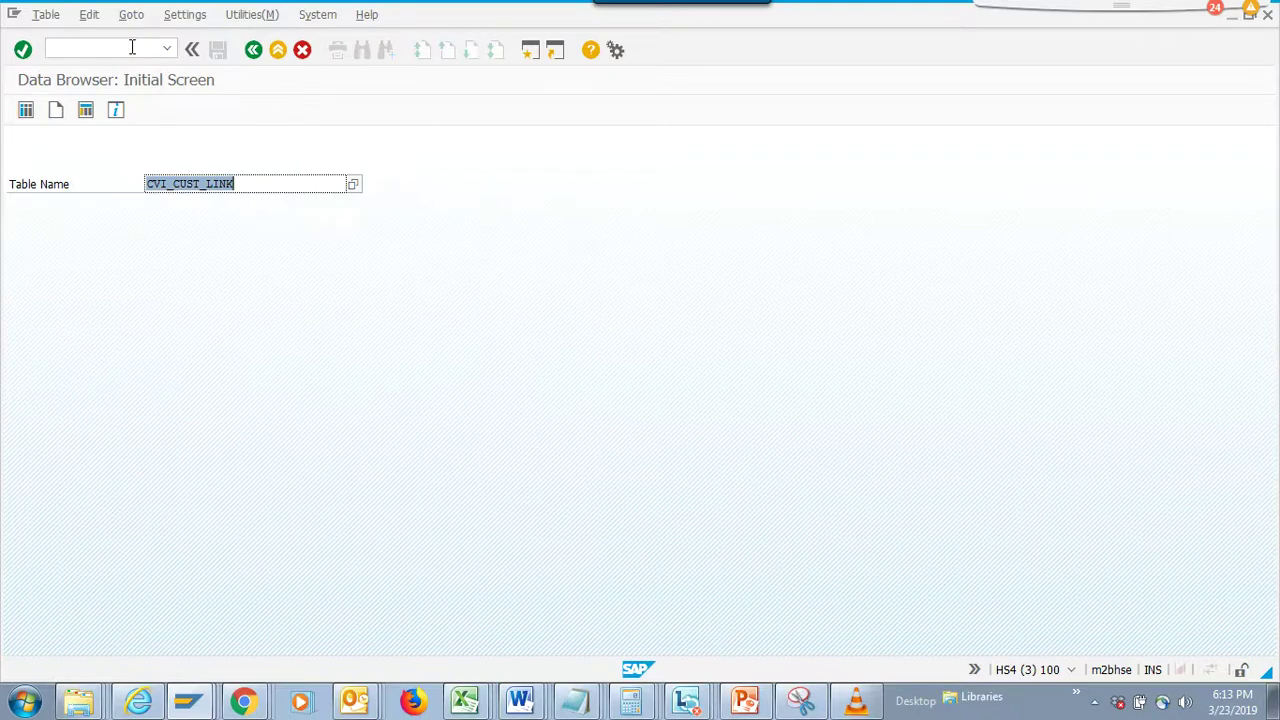
- Display all entries of table TJ30 to examine the user statuses of profile ZTEST
{"action": "type", "text": "t"}
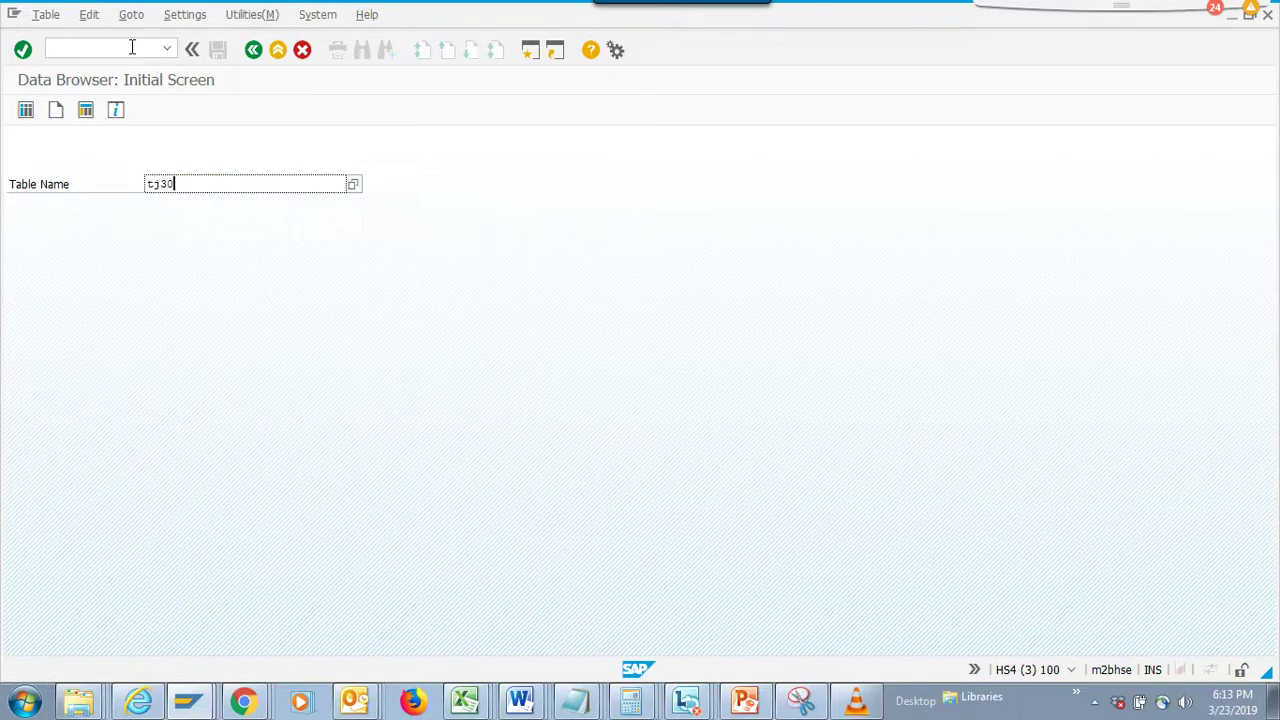
{"action": "type", "text": "j30"}
{"action": "key", "text": "Return"}
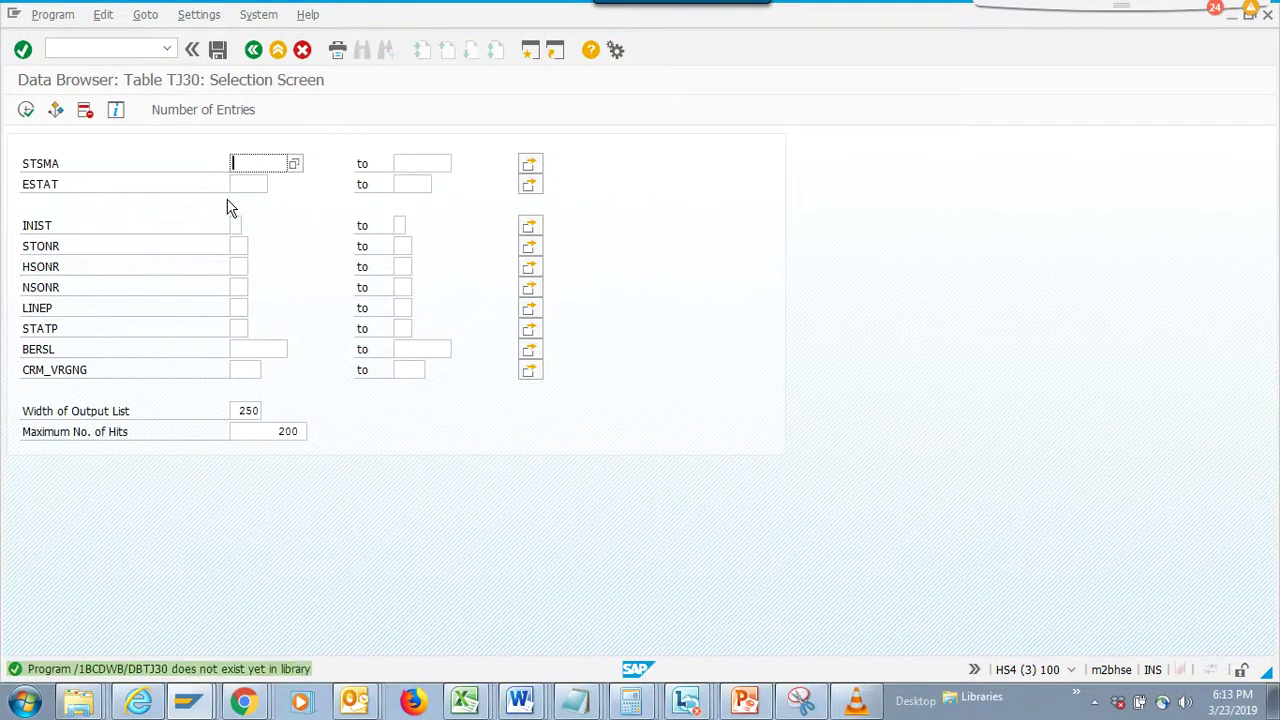
{"action": "left_click", "coordinate": [27, 110]}
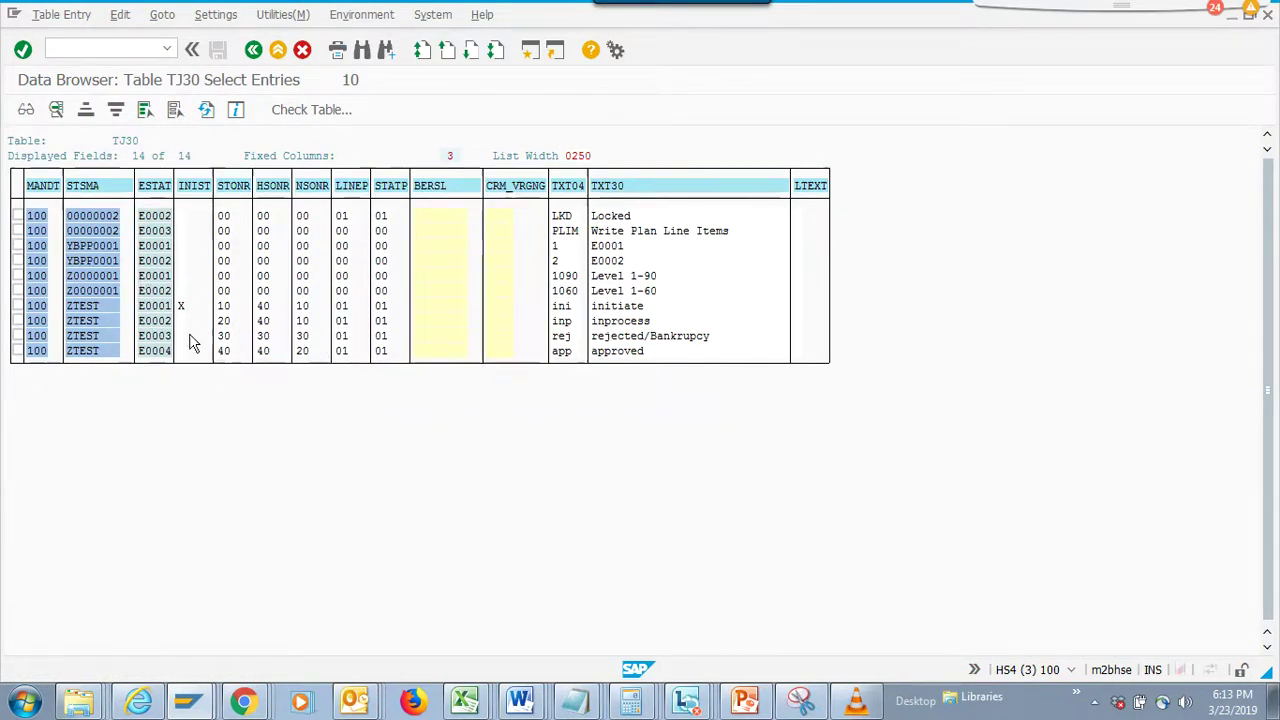
- Return to the table selection and display the entries of table JEST without any filter
{"action": "left_click", "coordinate": [254, 50]}
{"action": "left_click", "coordinate": [254, 50]}
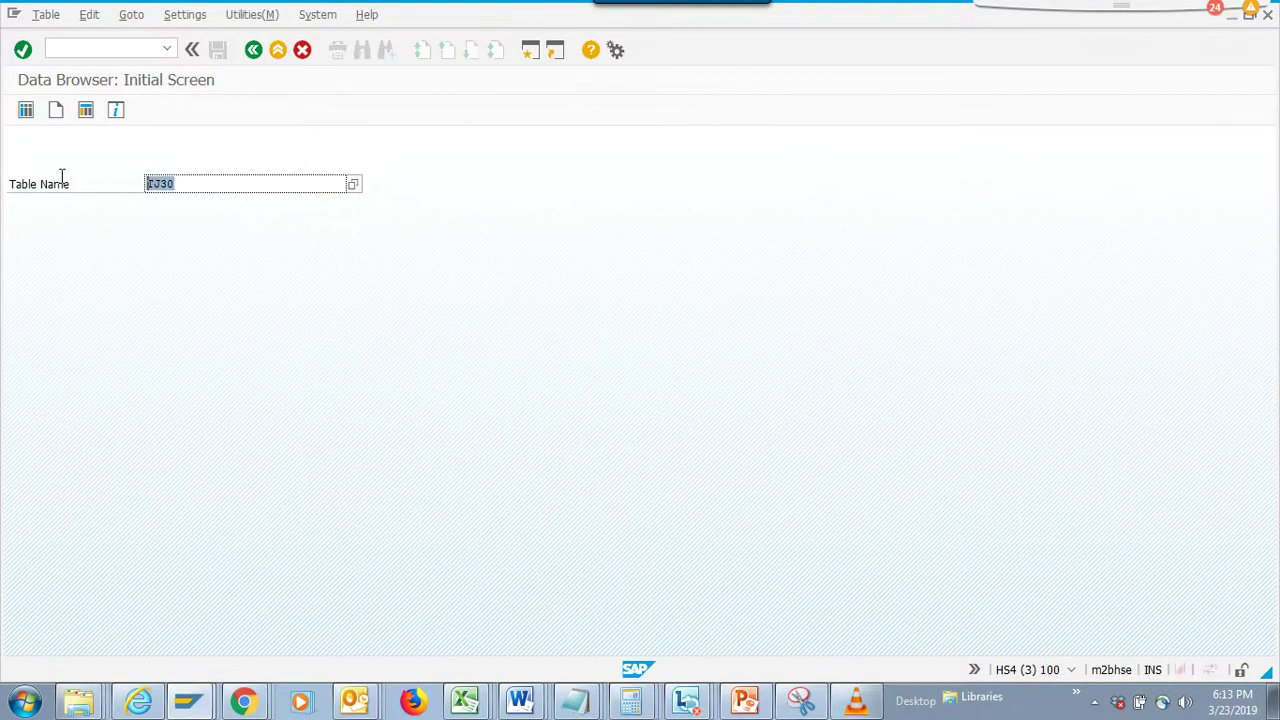
{"action": "type", "text": "J"}
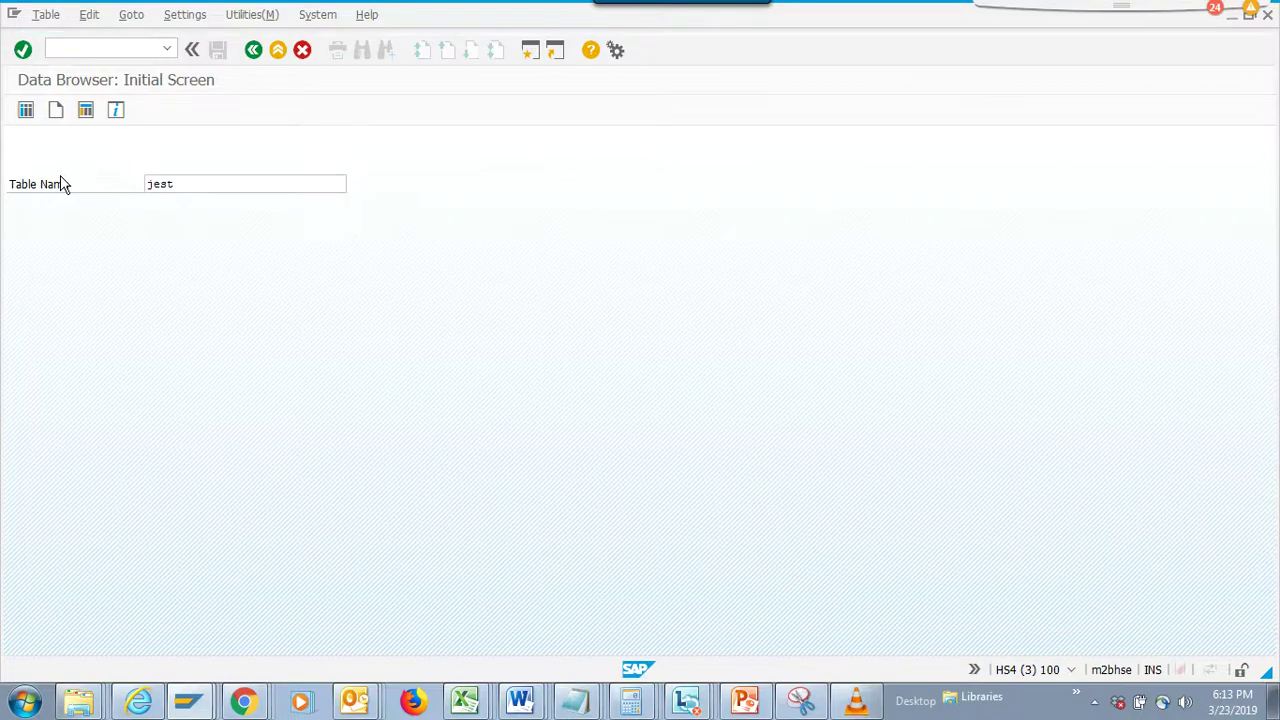
{"action": "key", "text": "Return"}
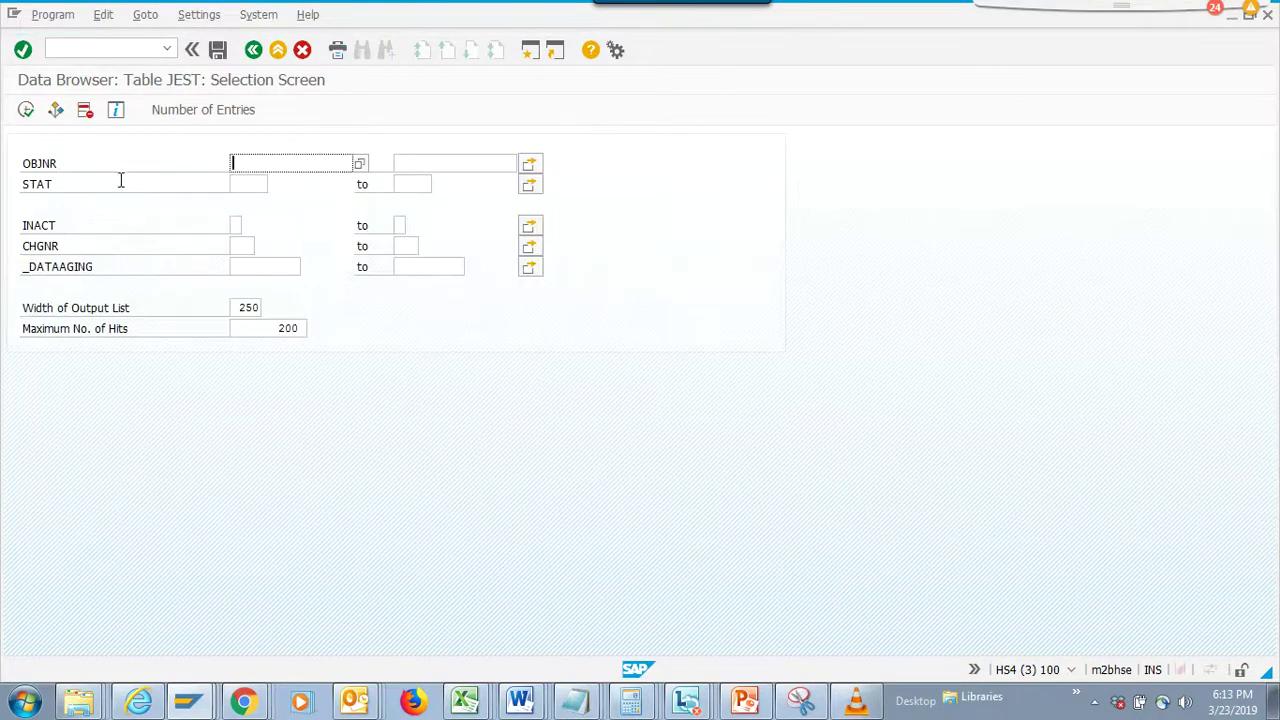
{"action": "left_click", "coordinate": [26, 109]}
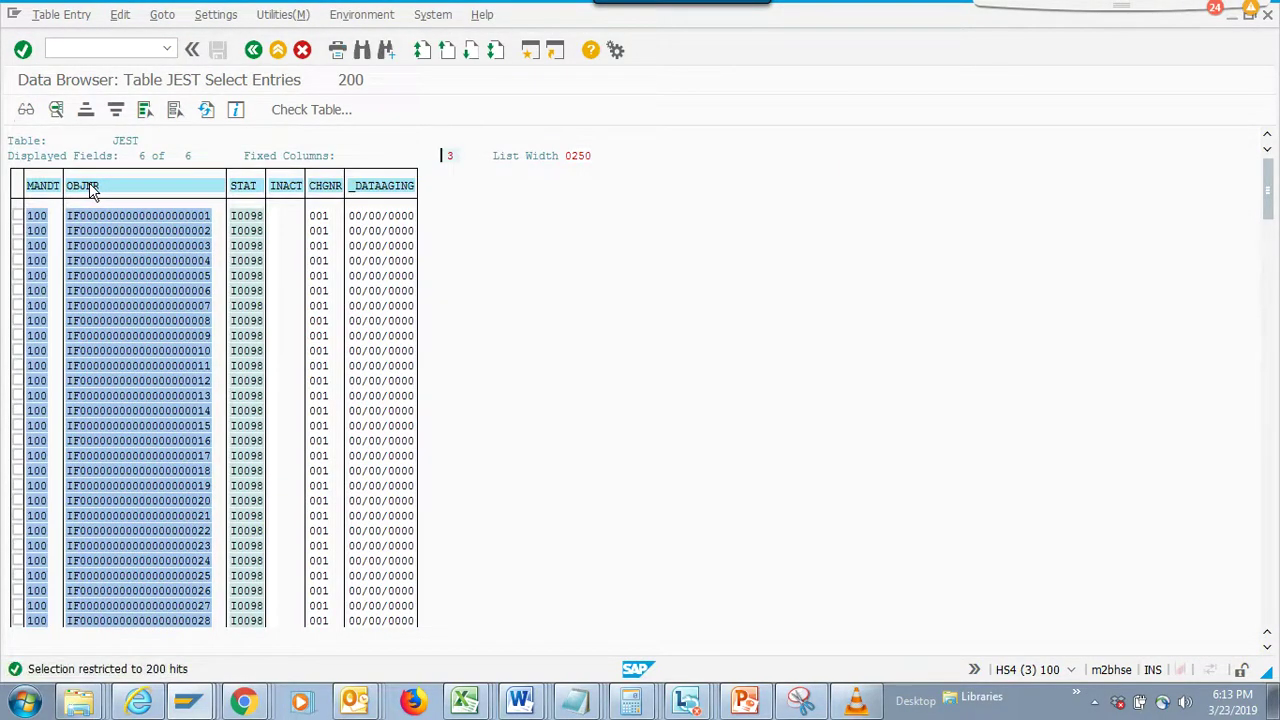
- Go back to the JEST selection criteria and search for entries with object number BP*
{"action": "left_click", "coordinate": [253, 49]}
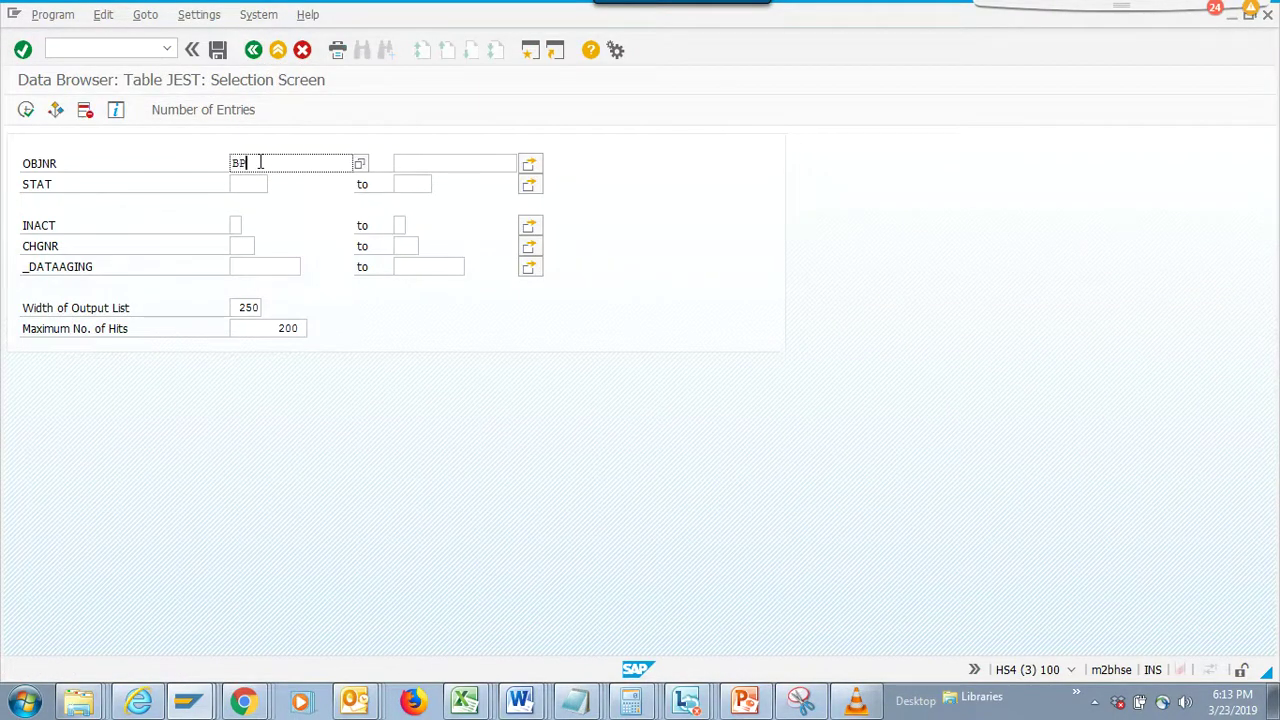
{"action": "type", "text": "BP*"}
{"action": "key", "text": "F8"}
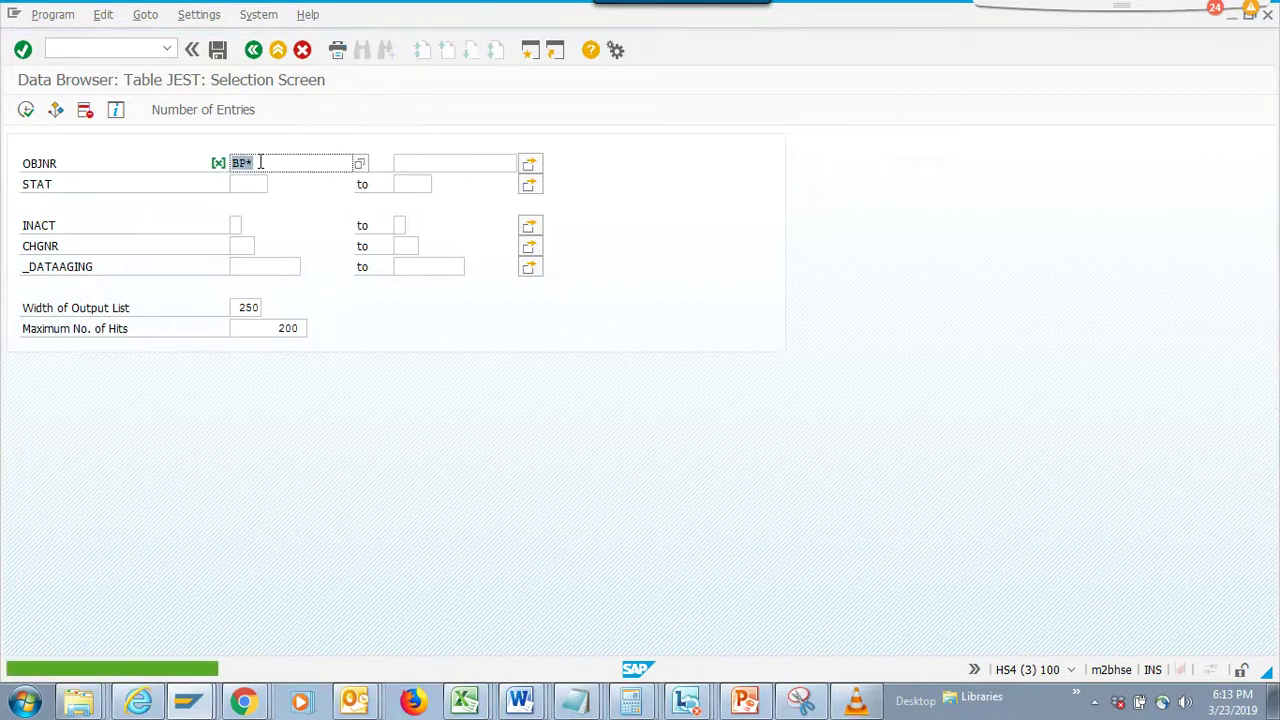
- Clear the object number filter and the maximum number of hits, and list all JEST entries
{"action": "key", "text": "BackSpace"}
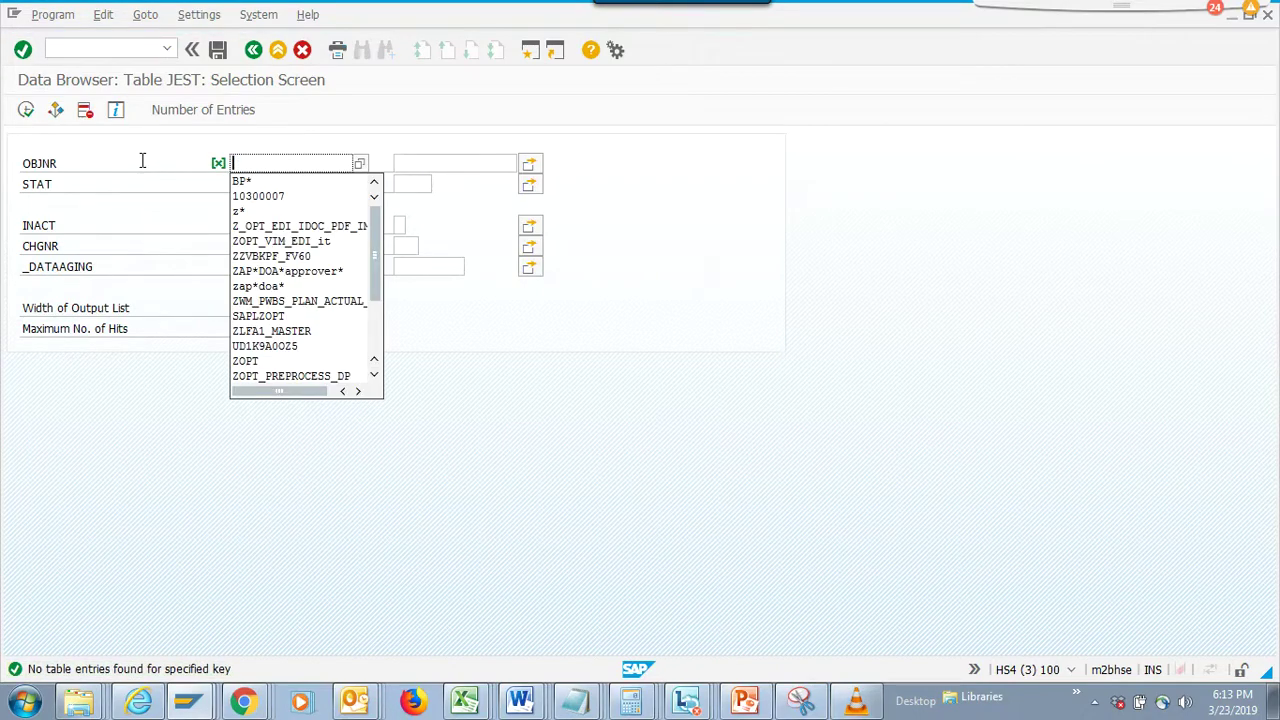
{"action": "left_click", "coordinate": [152, 189]}
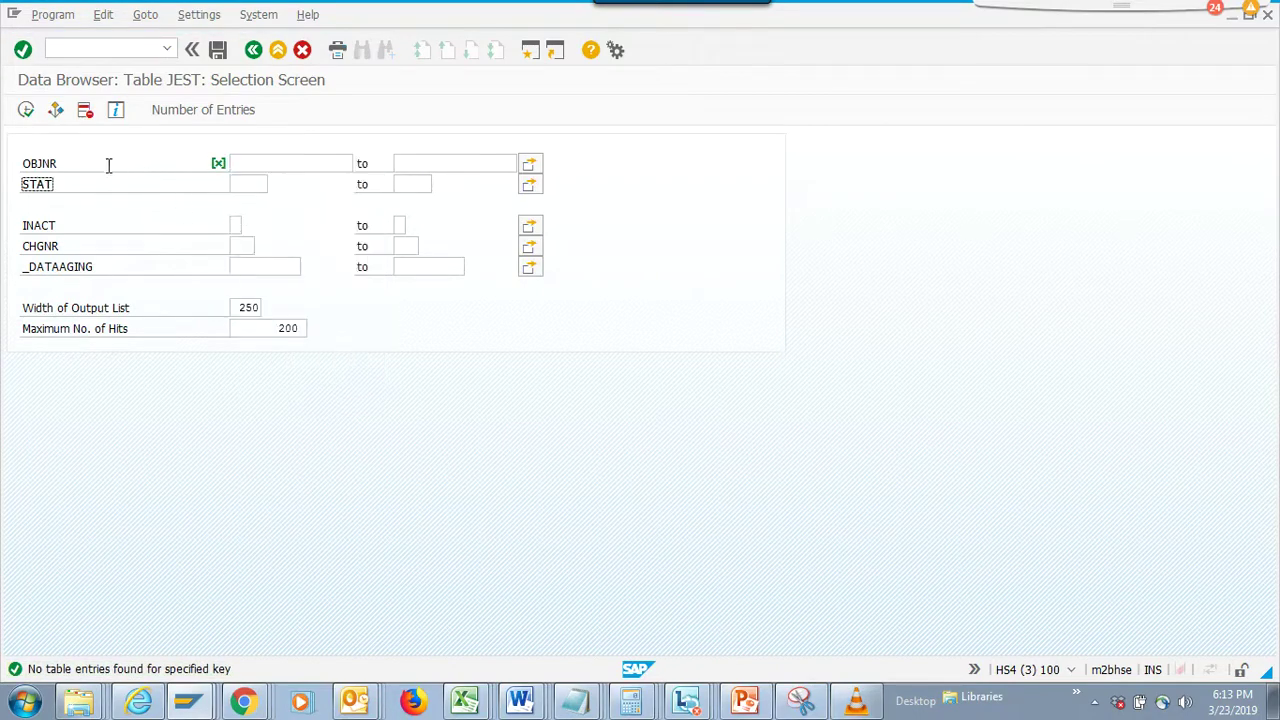
{"action": "left_click", "coordinate": [279, 328]}
{"action": "double_click", "coordinate": [279, 328]}
{"action": "key", "text": "BackSpace"}
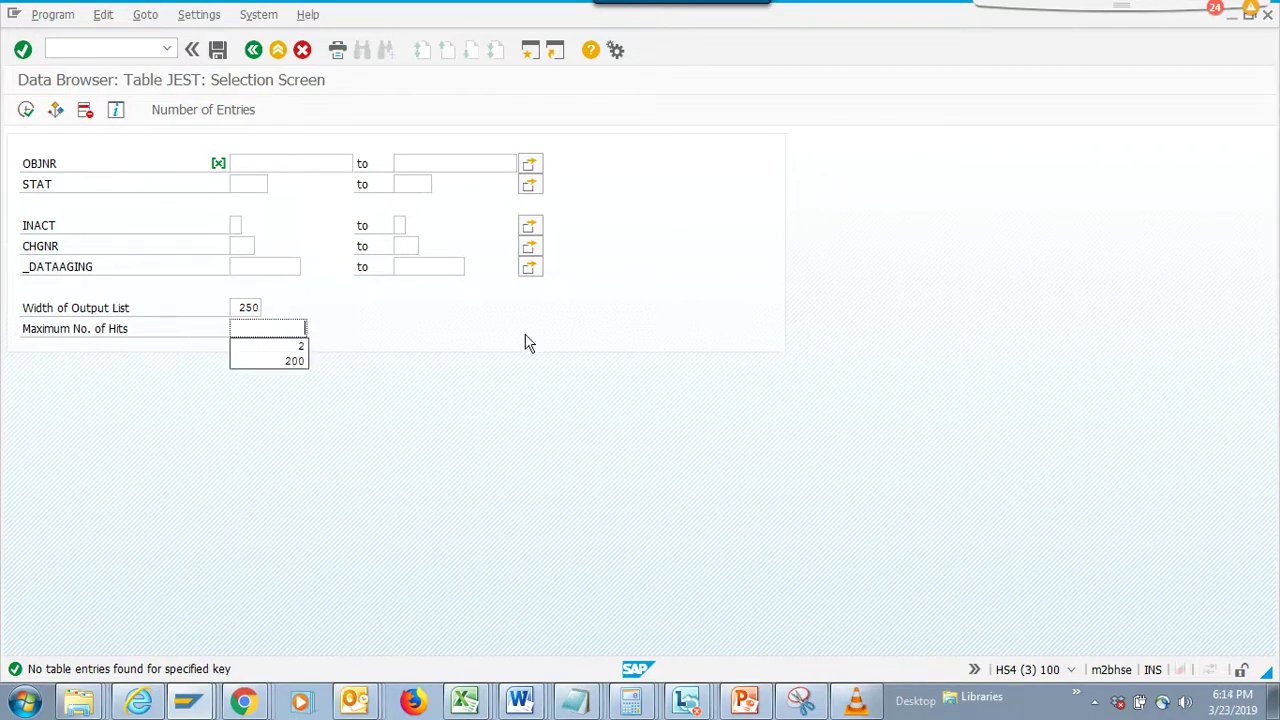
{"action": "key", "text": "F8"}
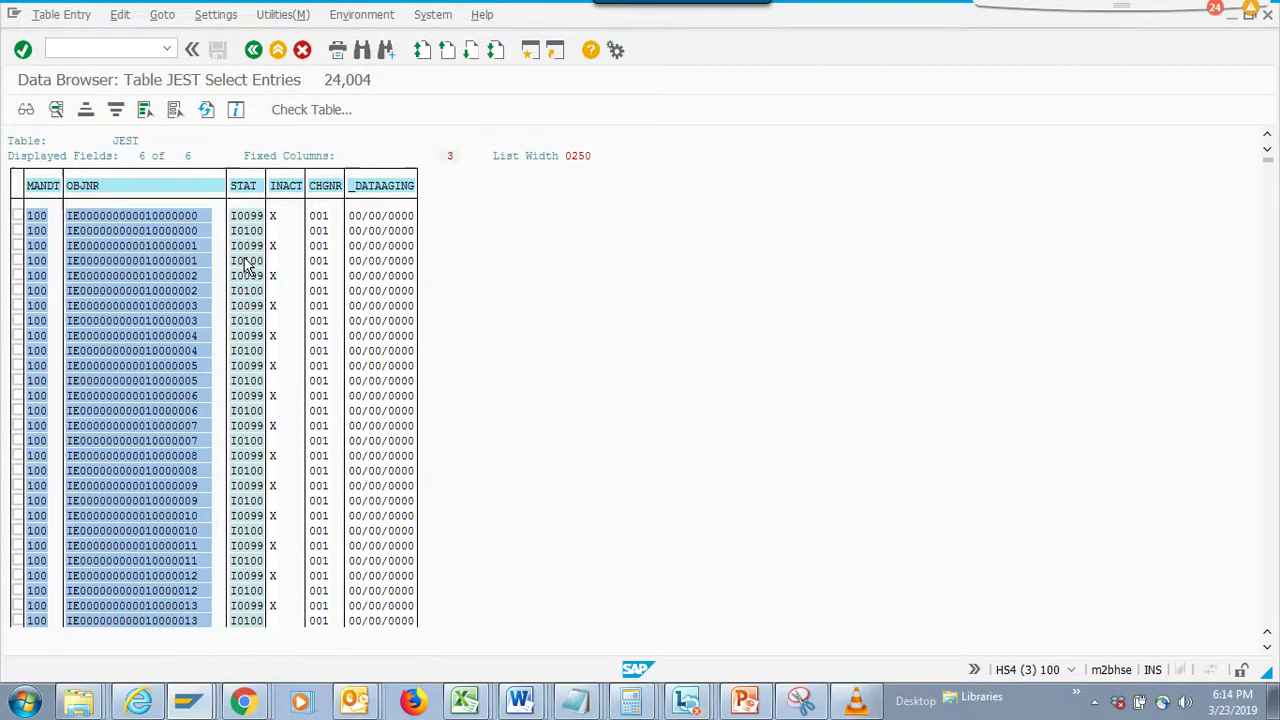
- Switch to the Exotic Woods business partner window and start the Data Browser there with /nse16
{"action": "key", "text": "alt+Tab"}
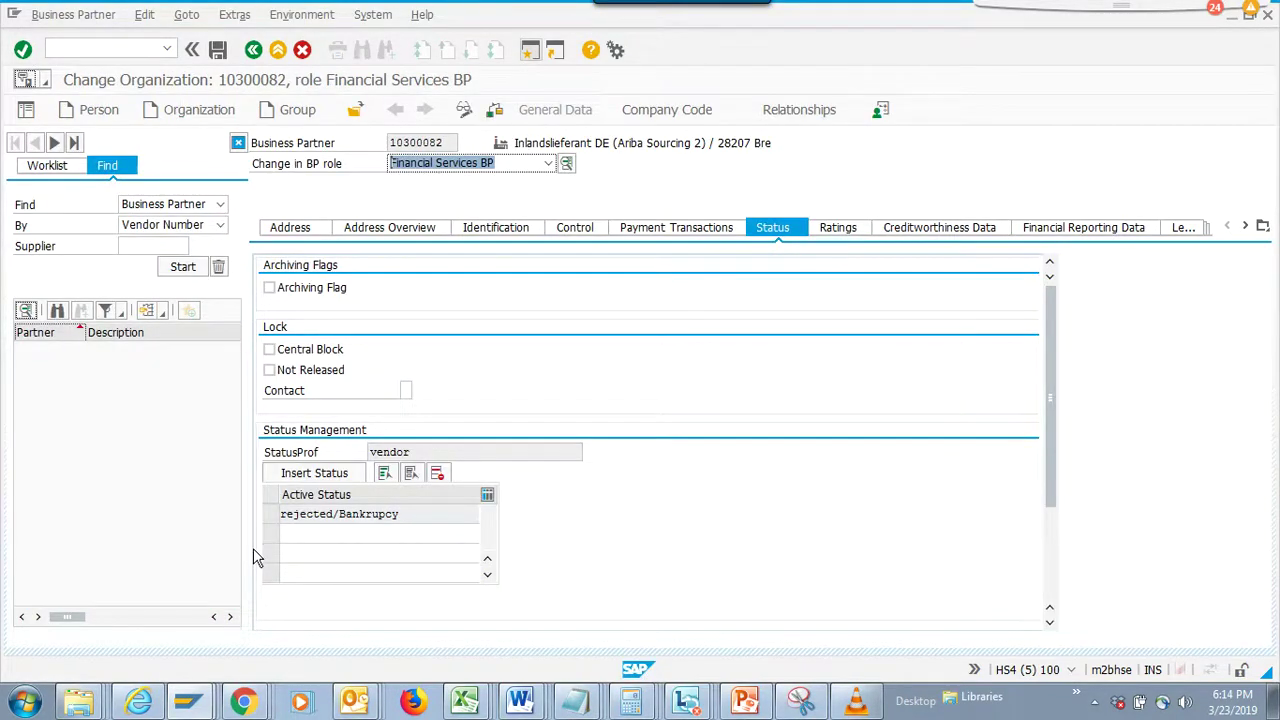
{"action": "mouse_move", "coordinate": [190, 700]}
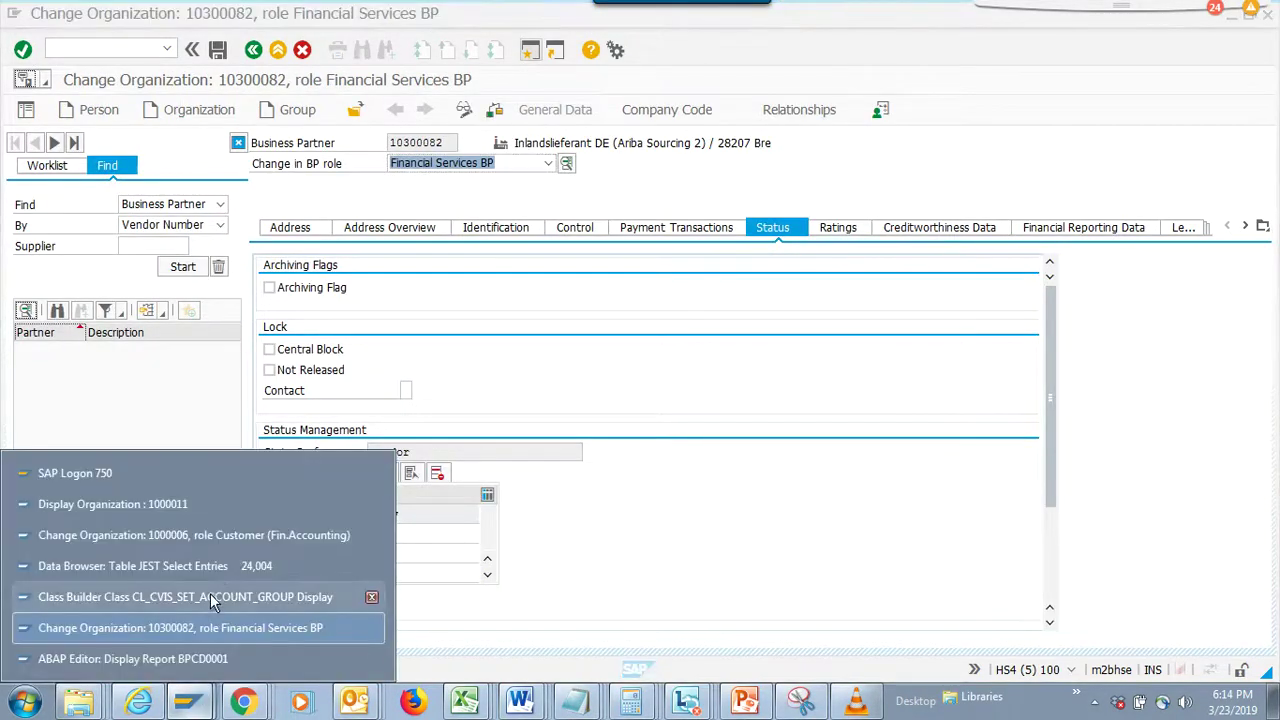
{"action": "left_click", "coordinate": [275, 535]}
{"action": "left_click", "coordinate": [77, 48]}
{"action": "type", "text": "/nse16"}
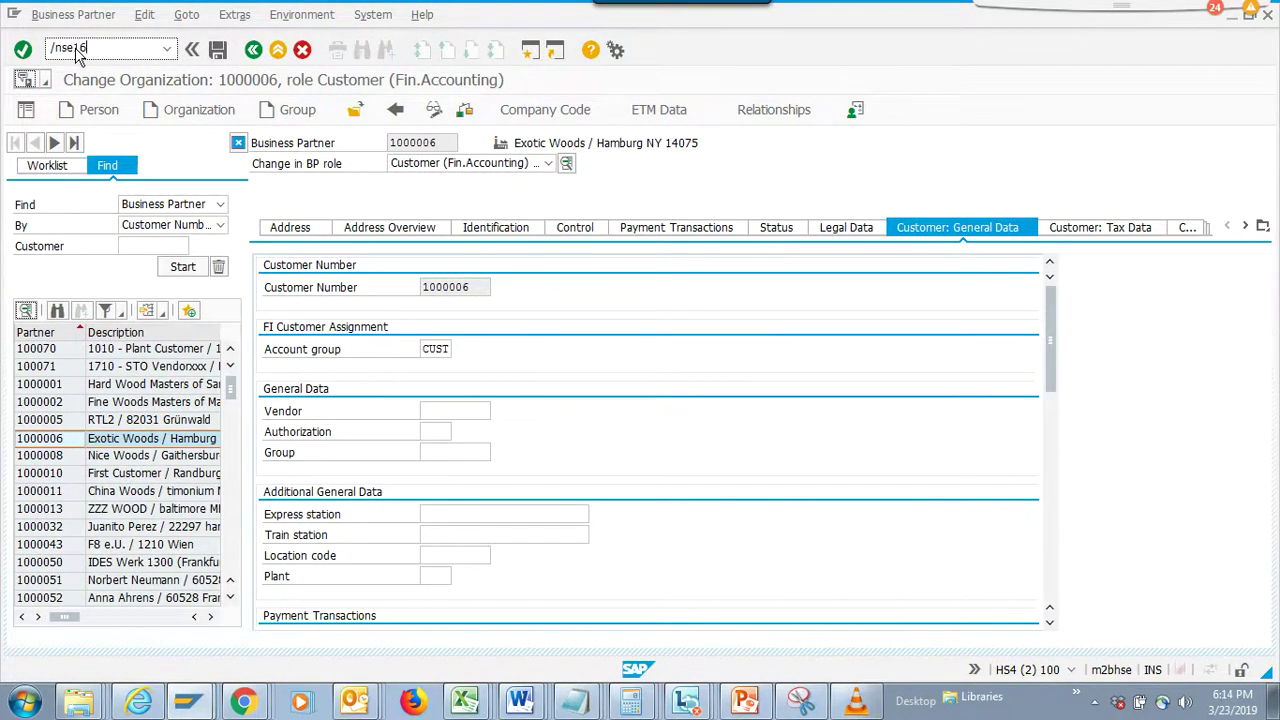
{"action": "key", "text": "Return"}
{"action": "key", "text": "Return"}
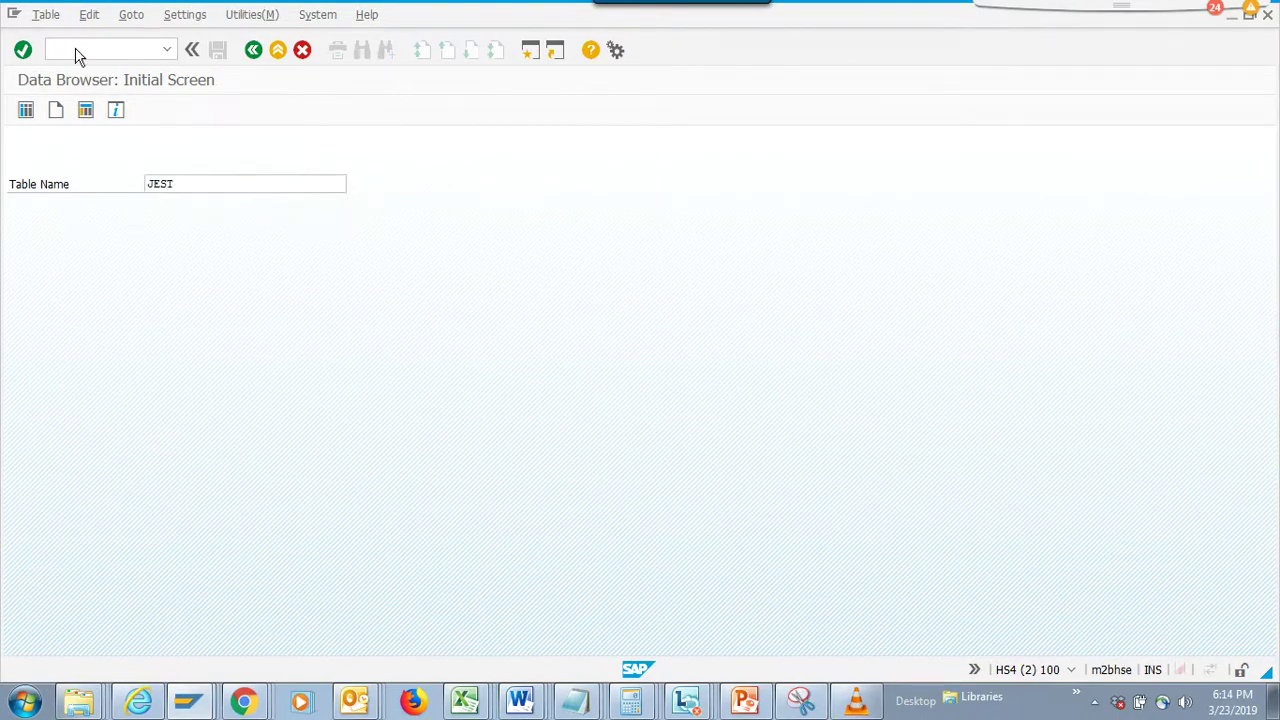
- Display all entries of table TJ30 in this session, and switch back to the JEST entries list for comparison
{"action": "left_click", "coordinate": [253, 49]}
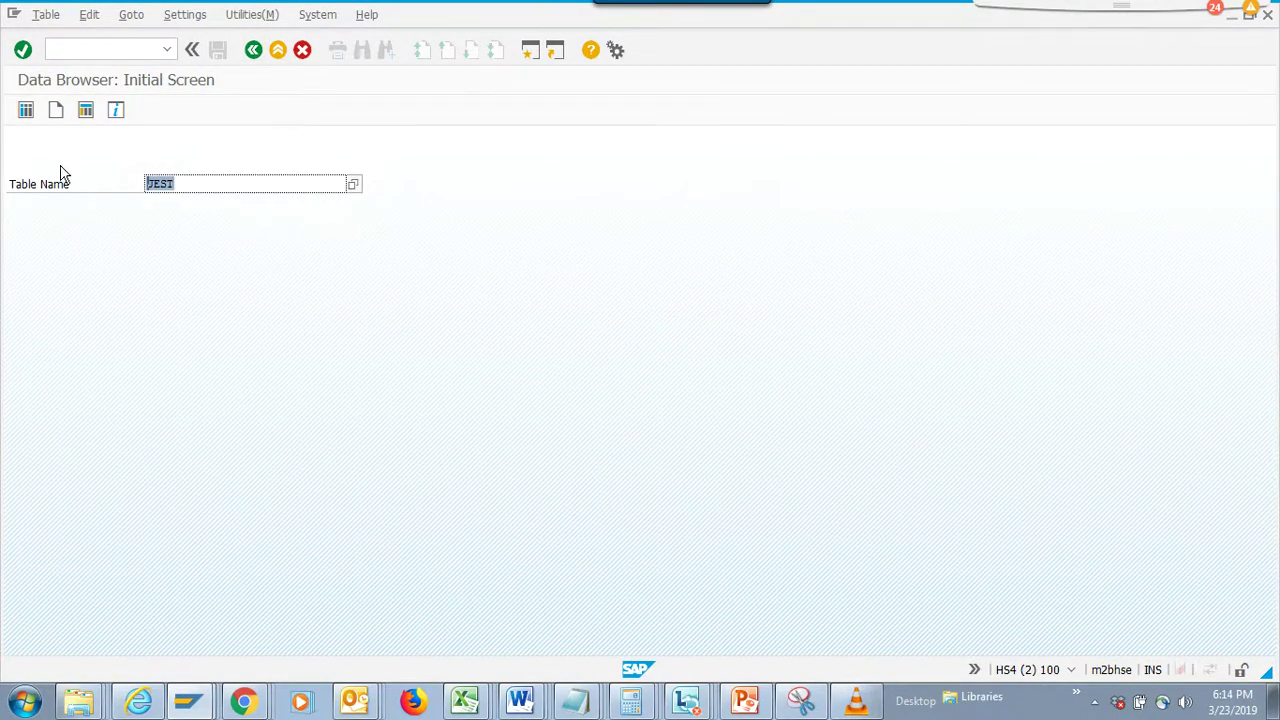
{"action": "key", "text": "BackSpace"}
{"action": "left_click", "coordinate": [200, 216]}
{"action": "key", "text": "Return"}
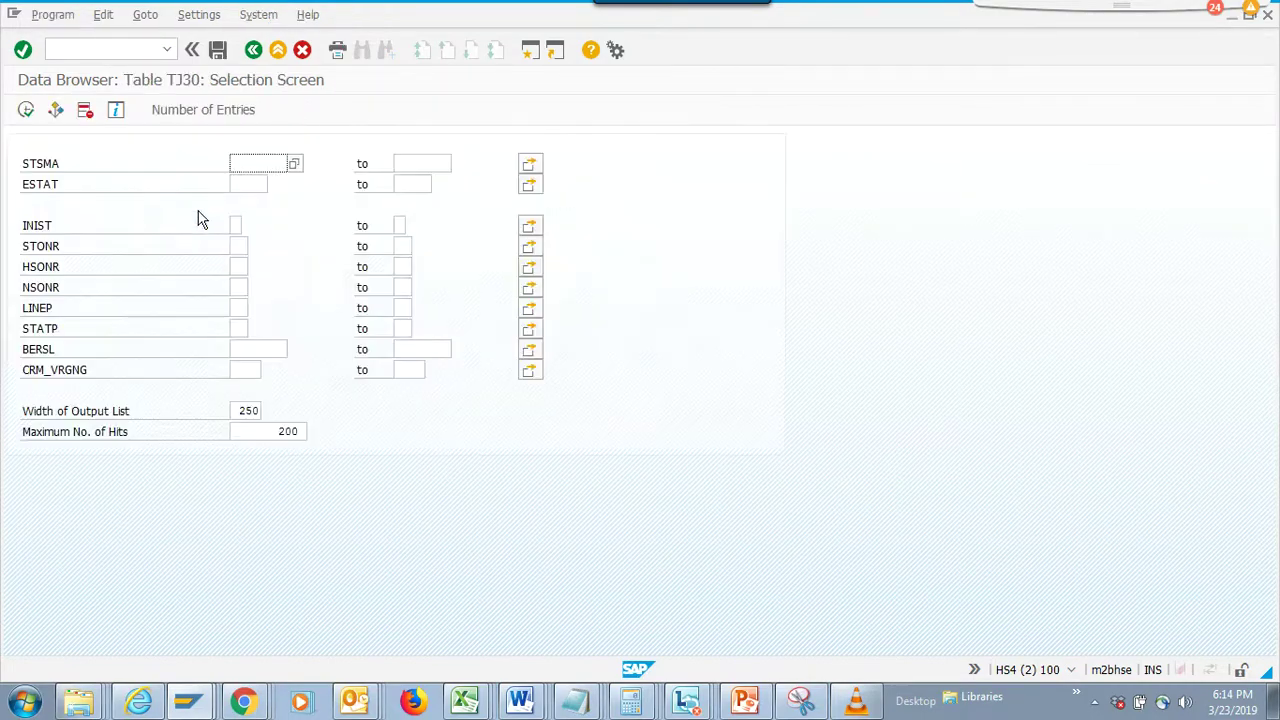
{"action": "left_click", "coordinate": [25, 108]}
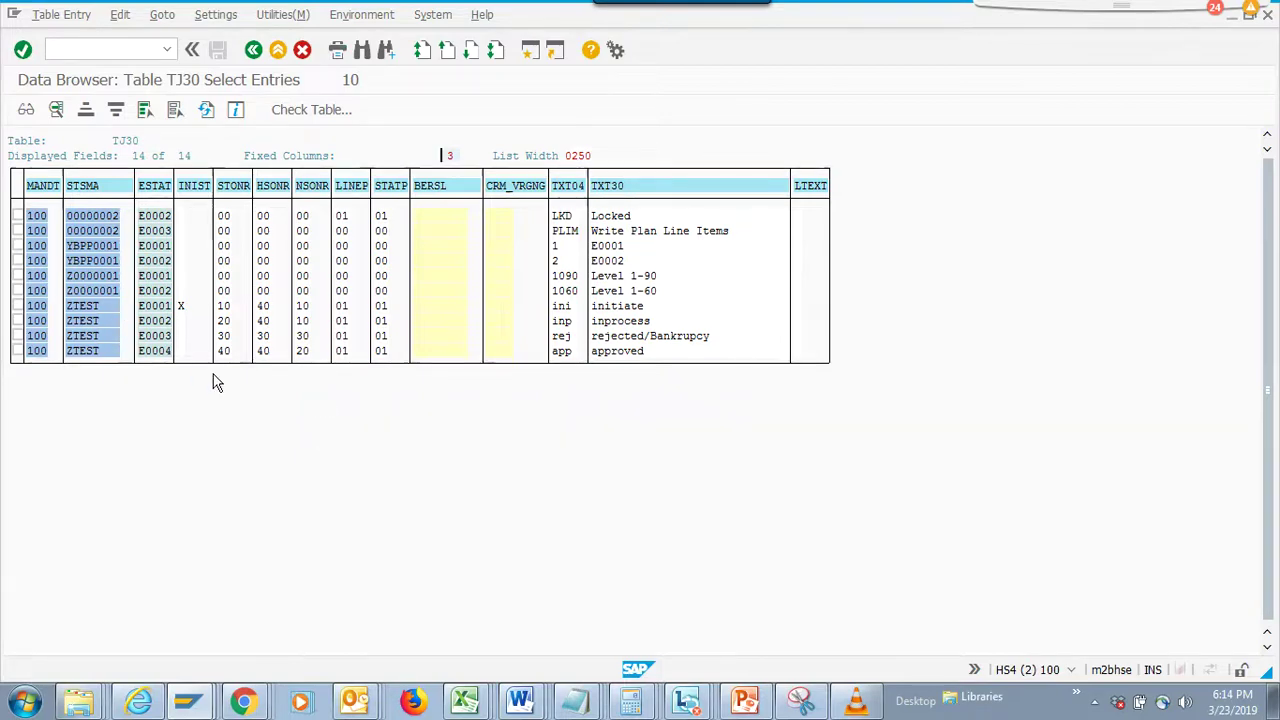
{"action": "key", "text": "alt+Tab"}
{"action": "key", "text": "alt+Tab"}
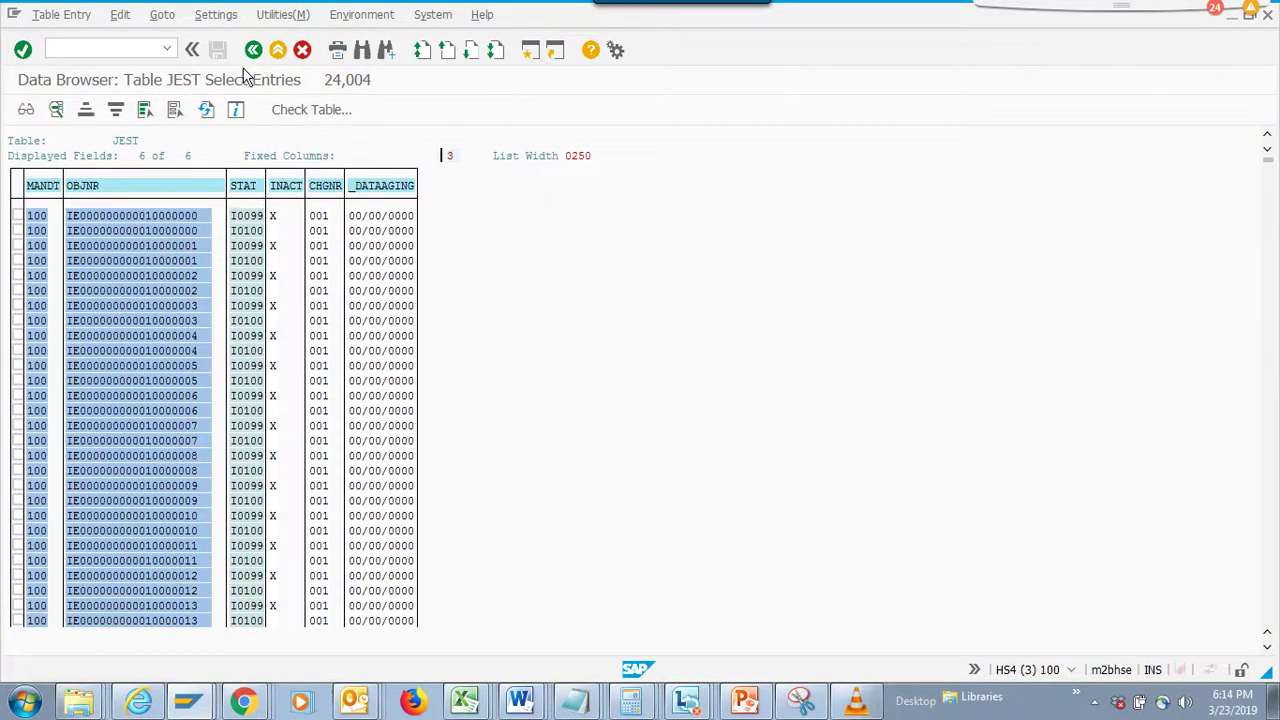
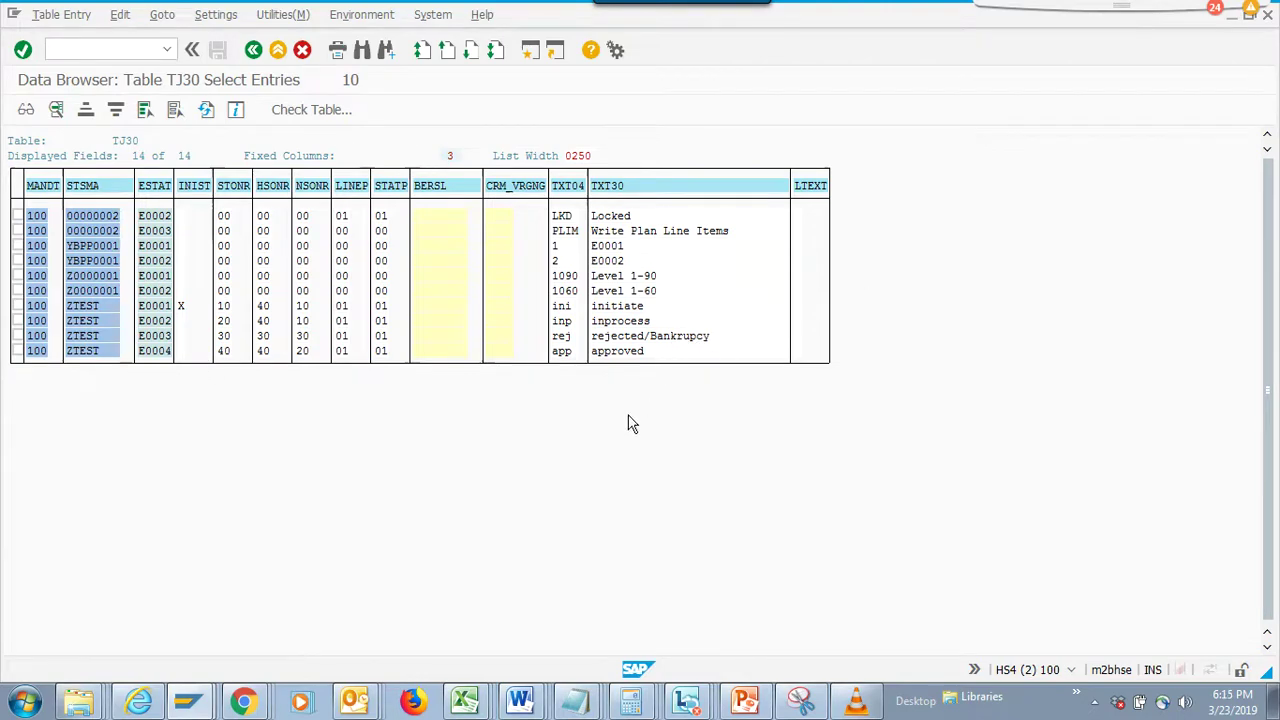
- Return to the business partner with active status rejected/Bankrupcy, check which user statuses can be inserted, and close the selection without choosing any
{"action": "key", "text": "alt+Tab"}
{"action": "key", "text": "alt+Tab"}
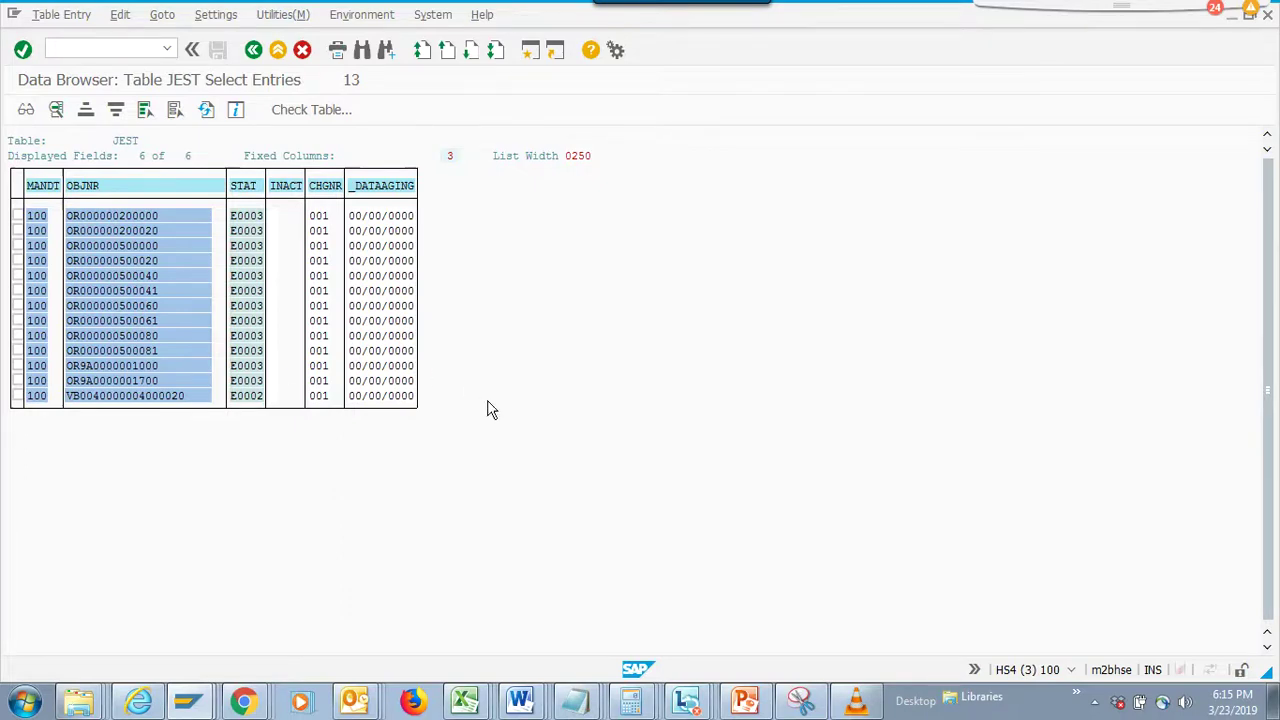
{"action": "key", "text": "alt+Tab"}
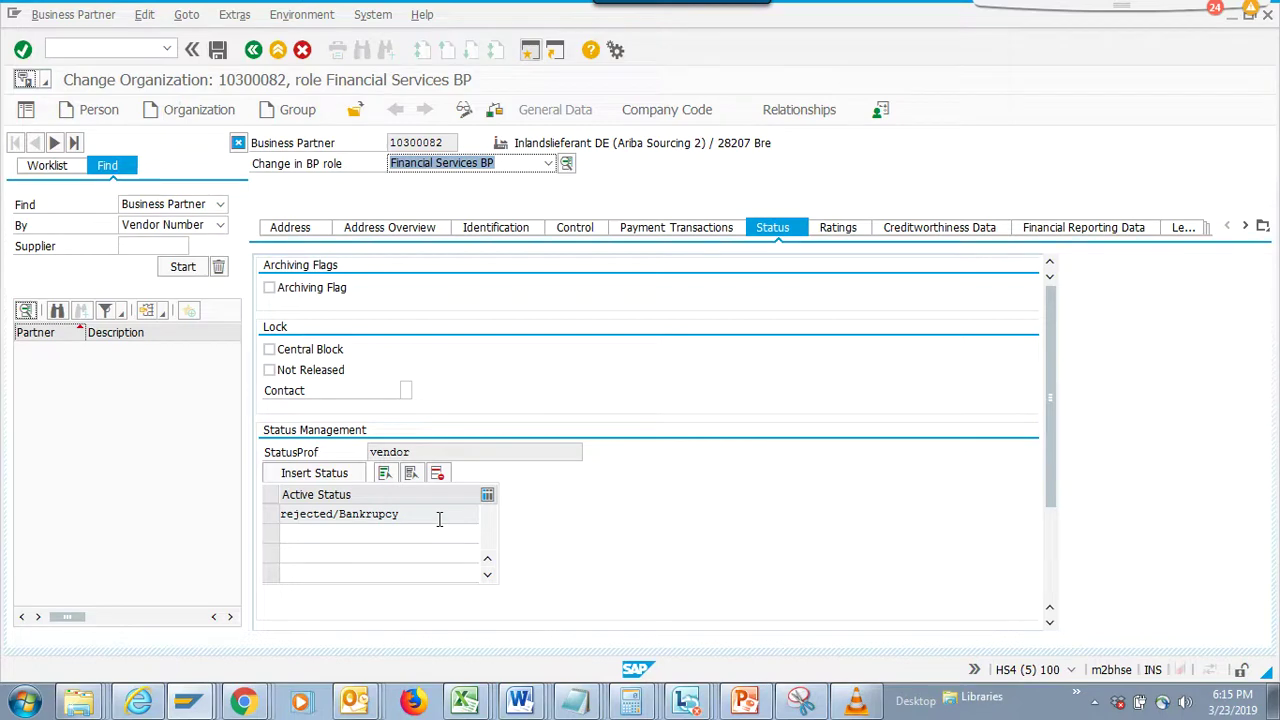
{"action": "left_click", "coordinate": [438, 516]}
{"action": "left_click", "coordinate": [330, 473]}
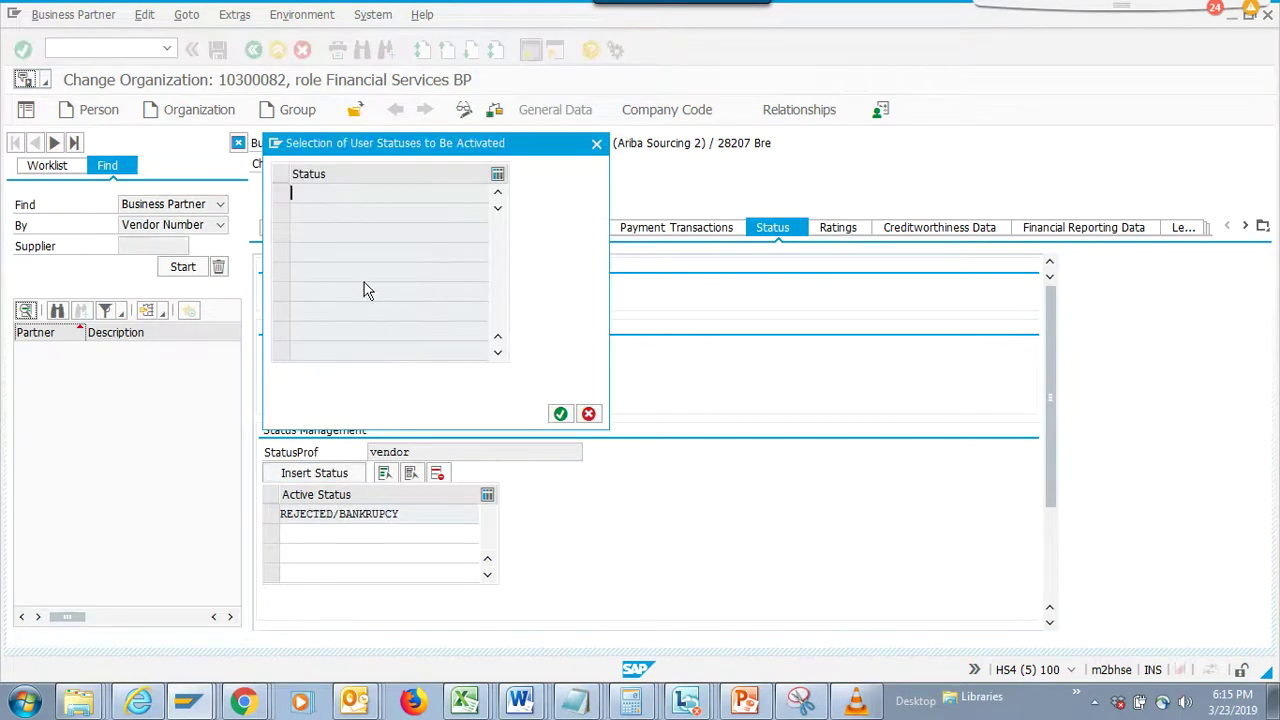
{"action": "left_click", "coordinate": [596, 143]}
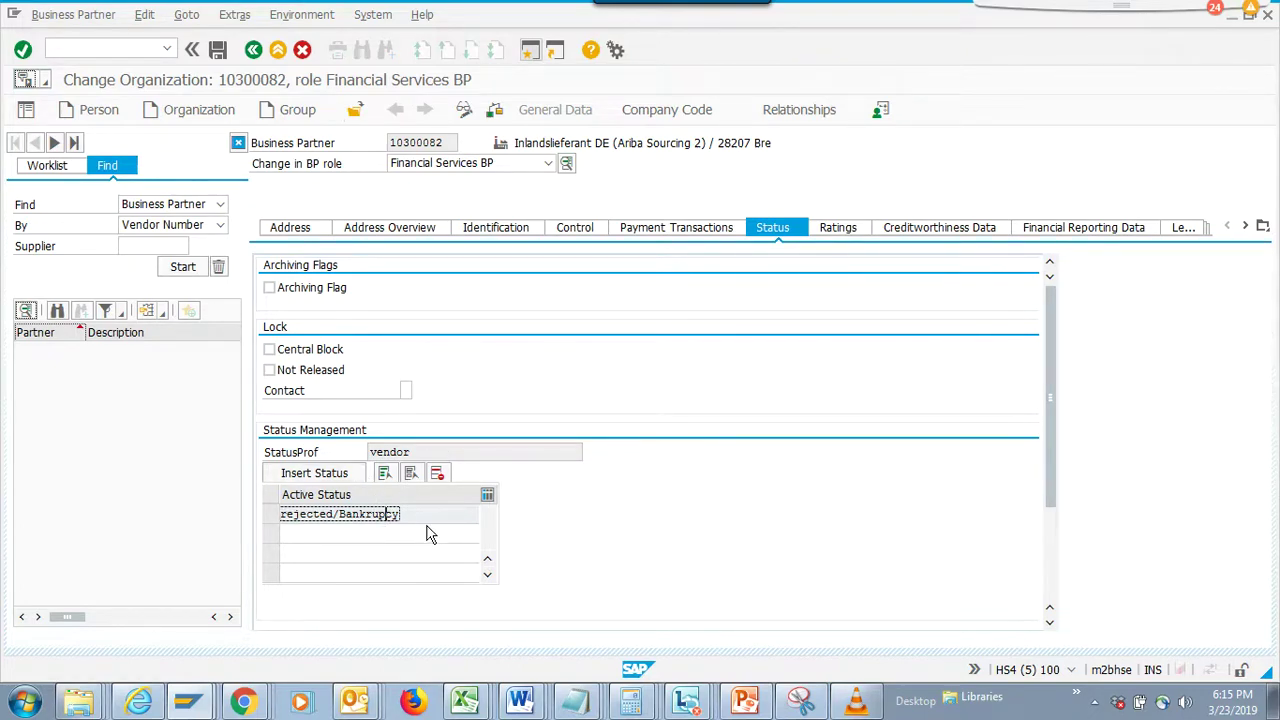
- Restart the business partner transaction with /nbp and try to delete the active status rejected/Bankrupcy
{"action": "left_click", "coordinate": [166, 48]}
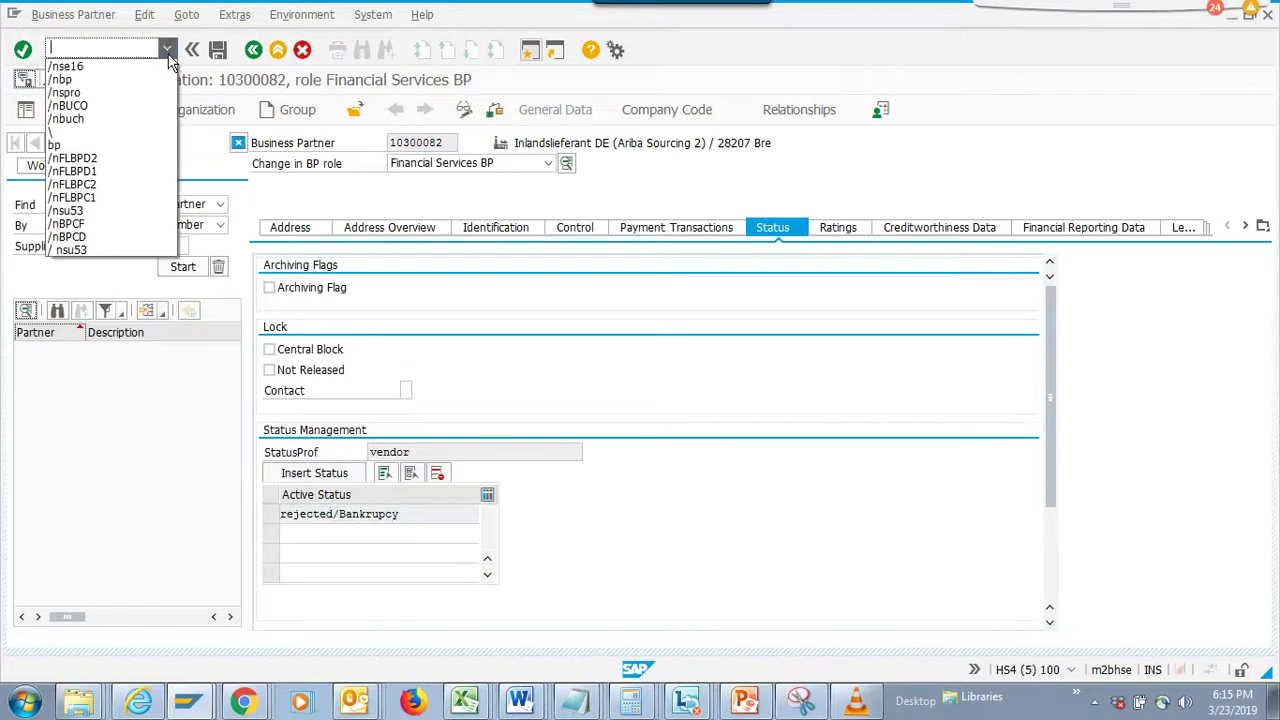
{"action": "left_click", "coordinate": [143, 67]}
{"action": "key", "text": "Return"}
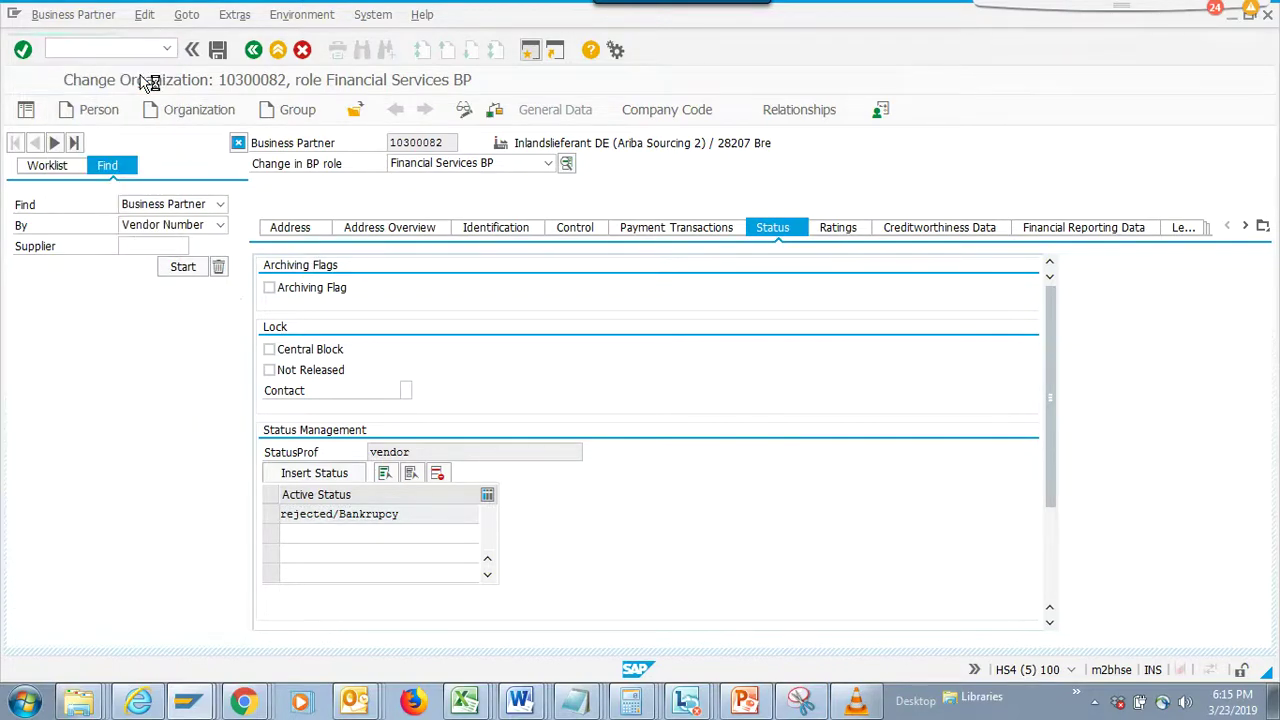
{"action": "left_click", "coordinate": [270, 516]}
{"action": "left_click", "coordinate": [437, 473]}
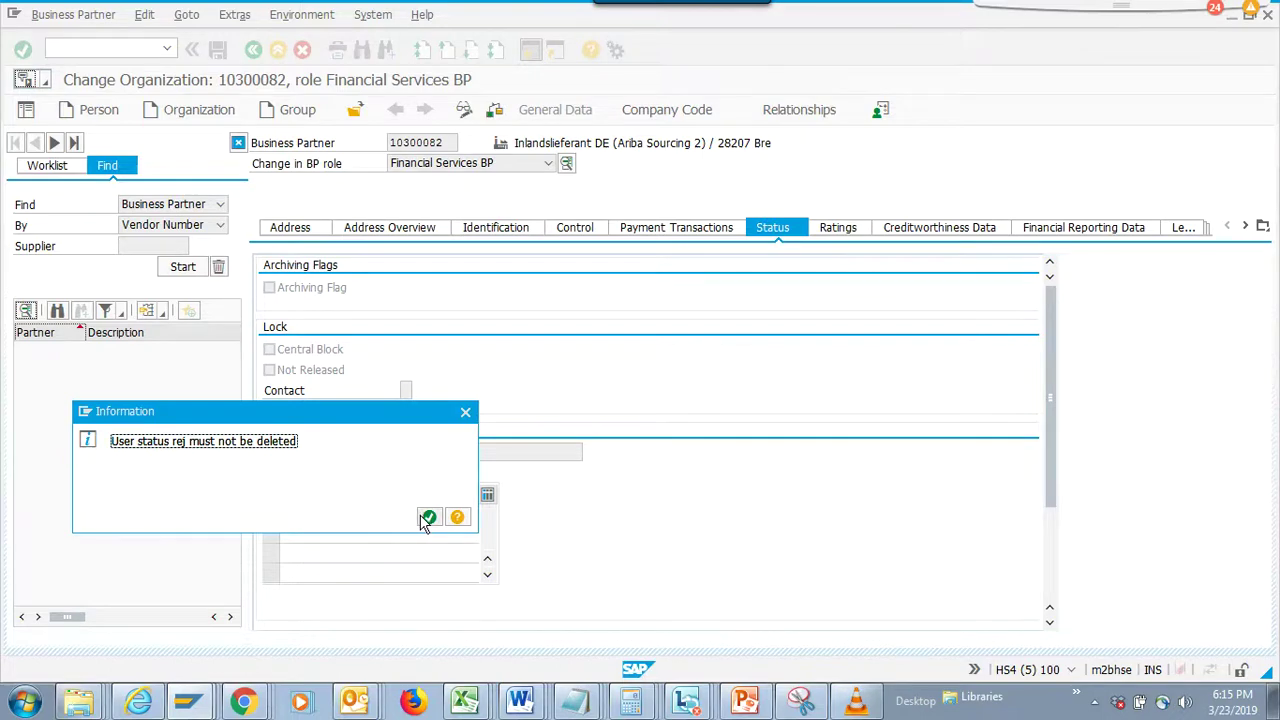
{"action": "left_click", "coordinate": [428, 517]}
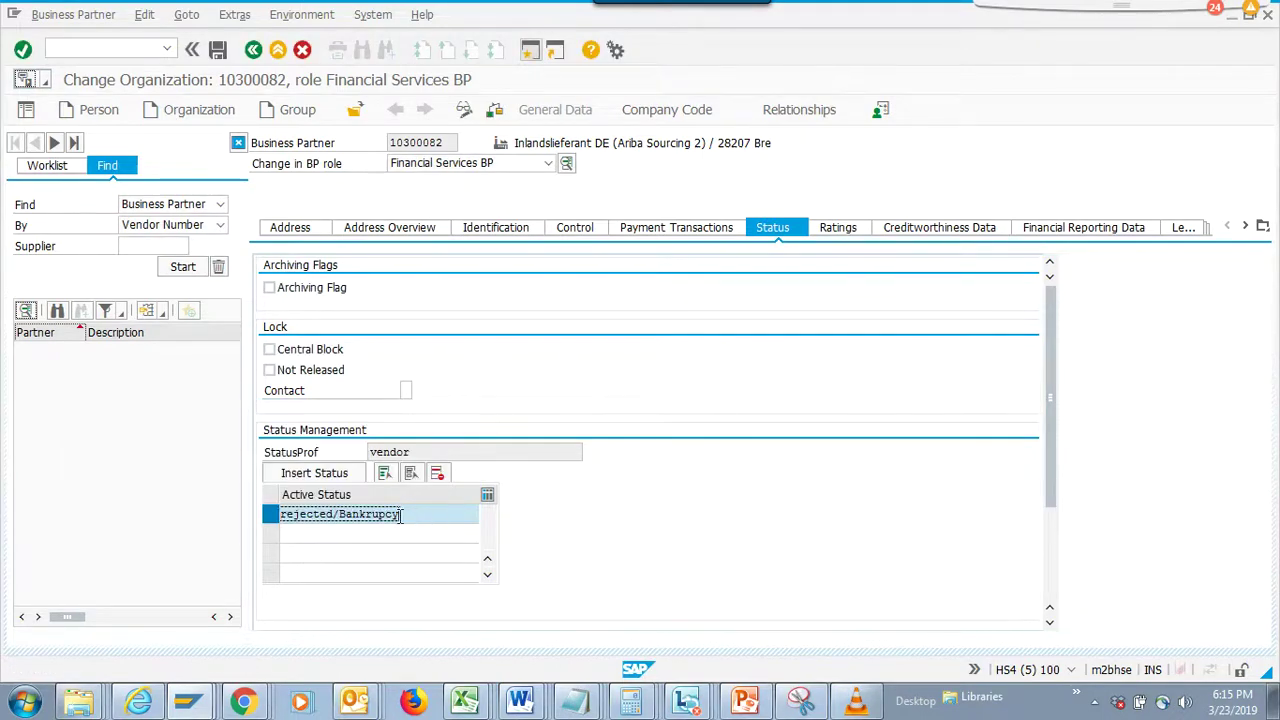
- Check again which statuses can be inserted for the vendor profile, leaving the selection without a choice
{"action": "left_click", "coordinate": [432, 452]}
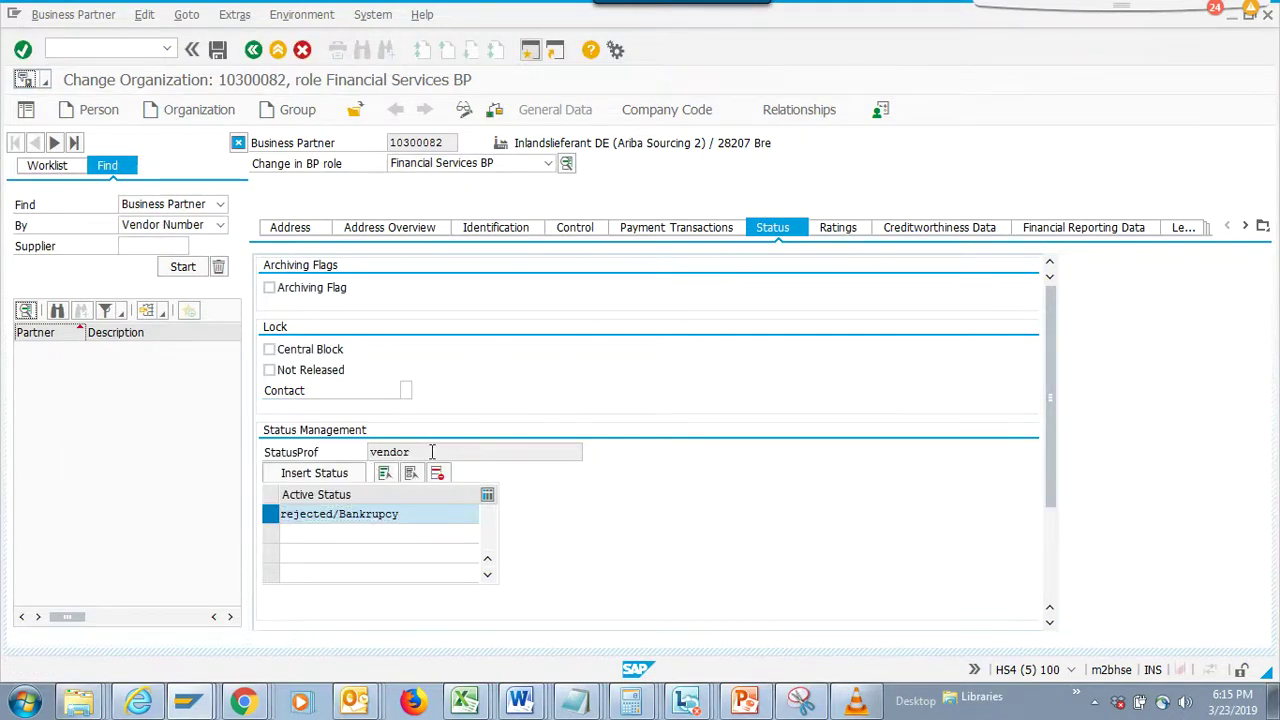
{"action": "left_click", "coordinate": [336, 476]}
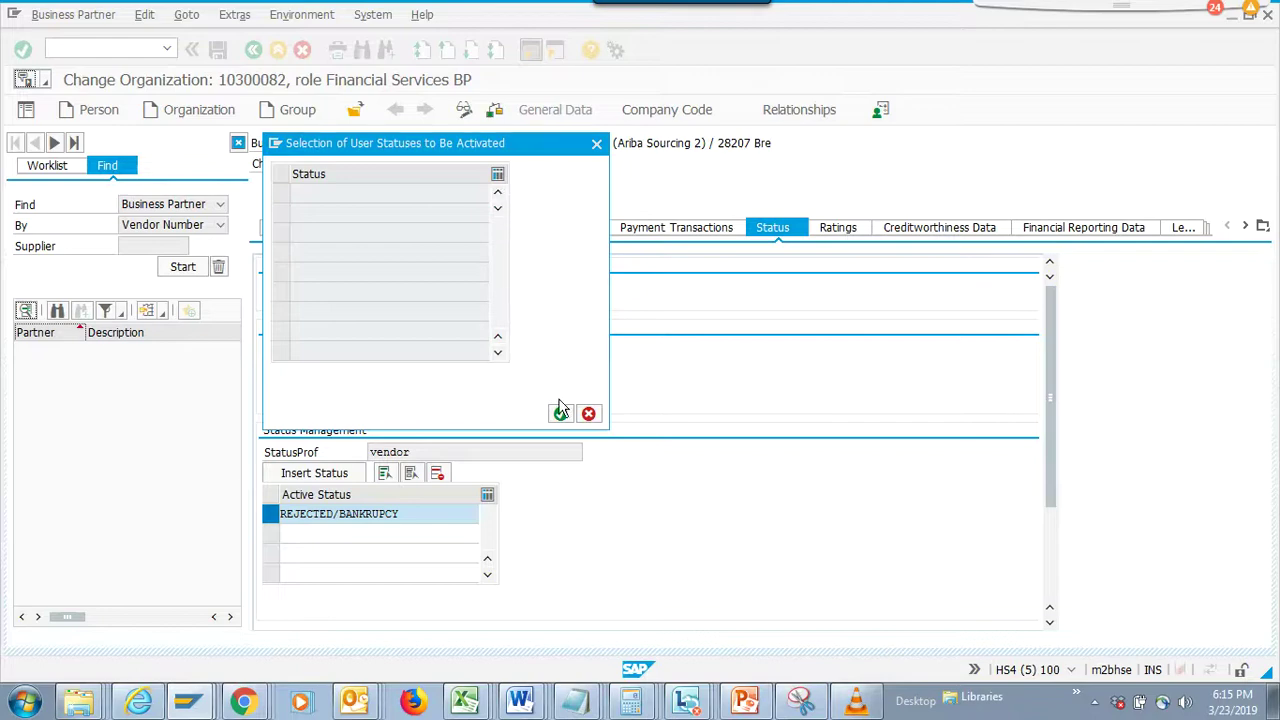
{"action": "left_click", "coordinate": [596, 143]}
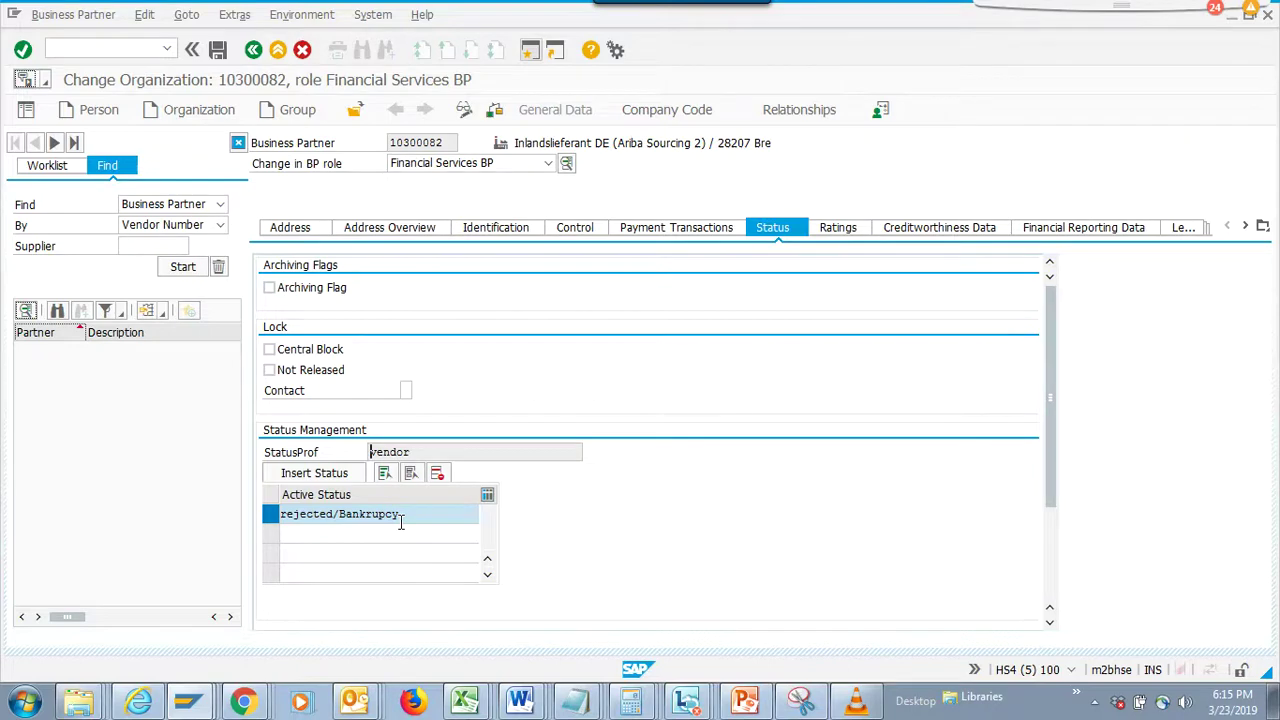
- Switch to the TJ30 entries list to review the statuses of profile ZTEST
{"action": "key", "text": "alt+Tab"}
{"action": "key", "text": "alt+Tab"}
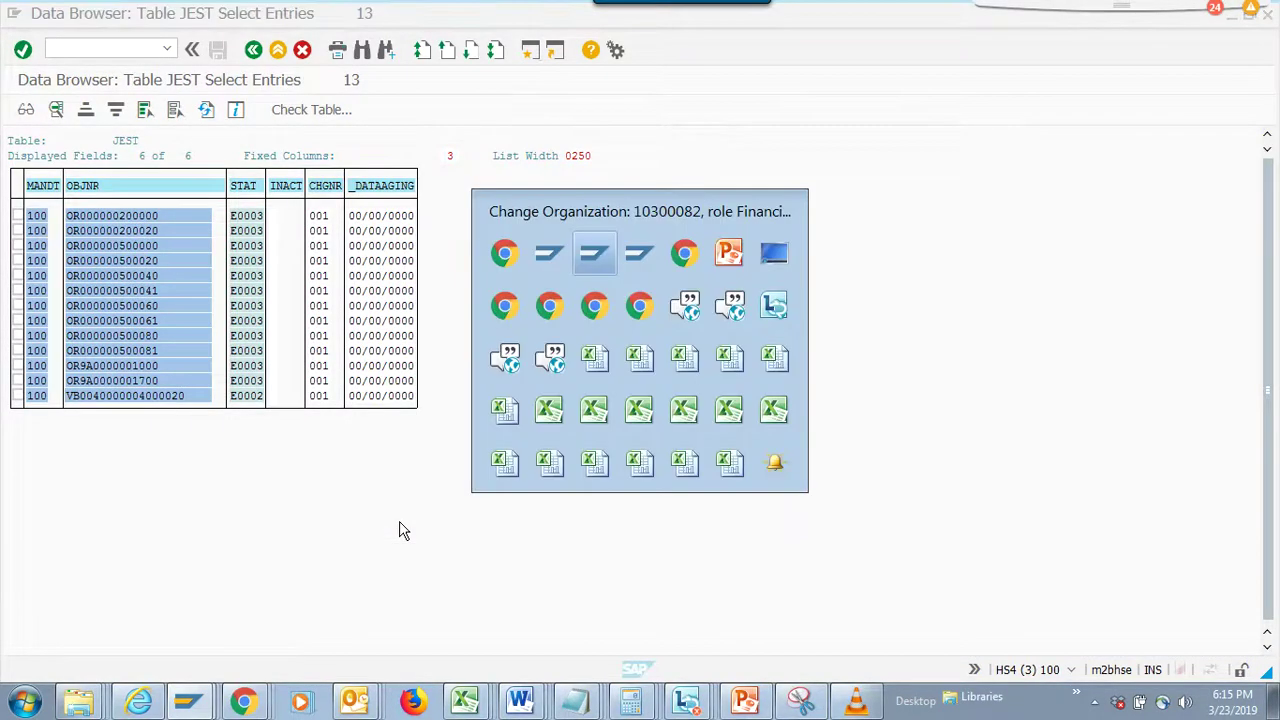
{"action": "key", "text": "alt+Tab"}
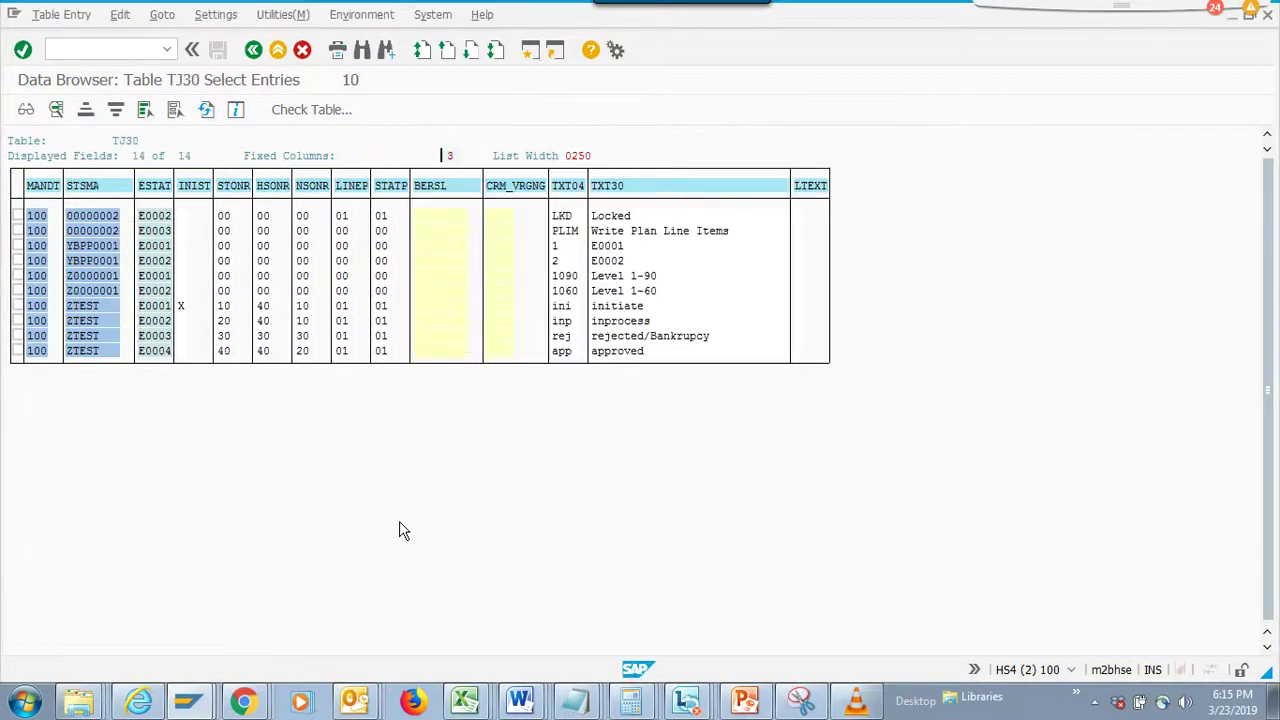
{"action": "left_click", "coordinate": [192, 704]}
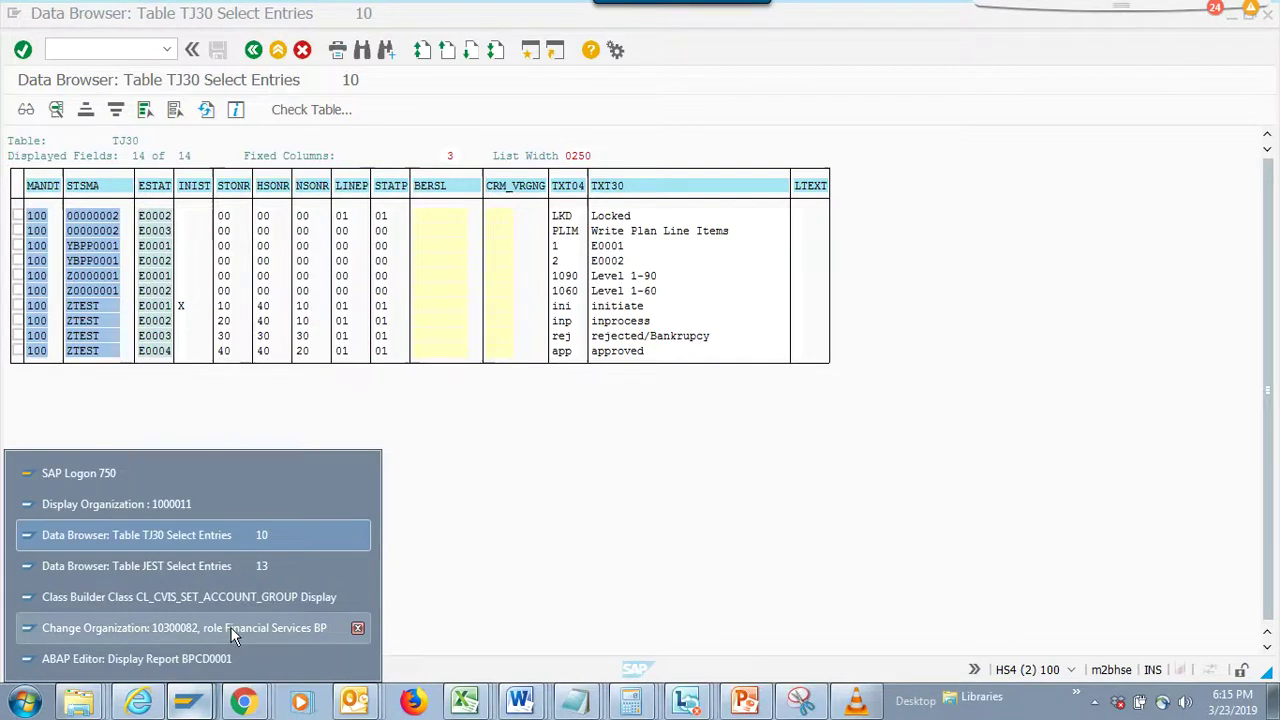
{"action": "left_click", "coordinate": [478, 471]}
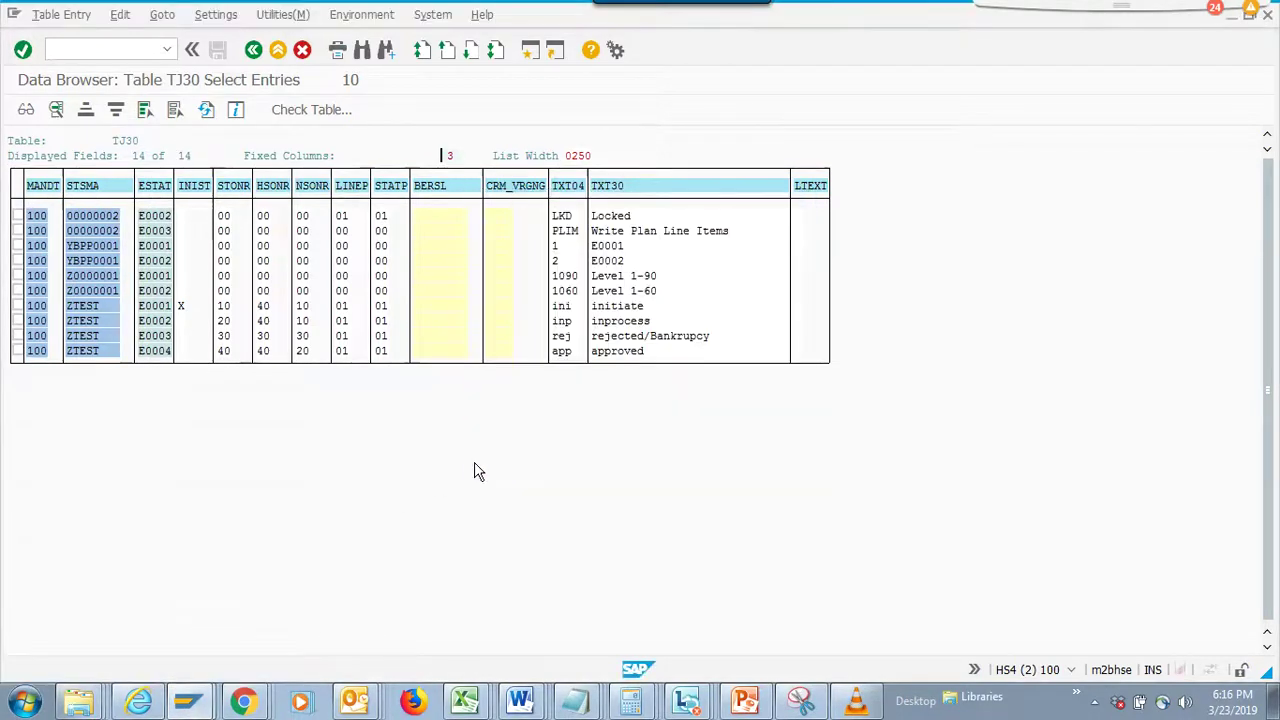
- Compare the partner's active status with the TJ30 and JEST entries by switching between their sessions, ending on the JEST list
{"action": "key", "text": "alt+Tab"}
{"action": "key", "text": "alt+Tab"}
{"action": "key", "text": "alt+Tab"}
{"action": "key", "text": "alt+Tab"}
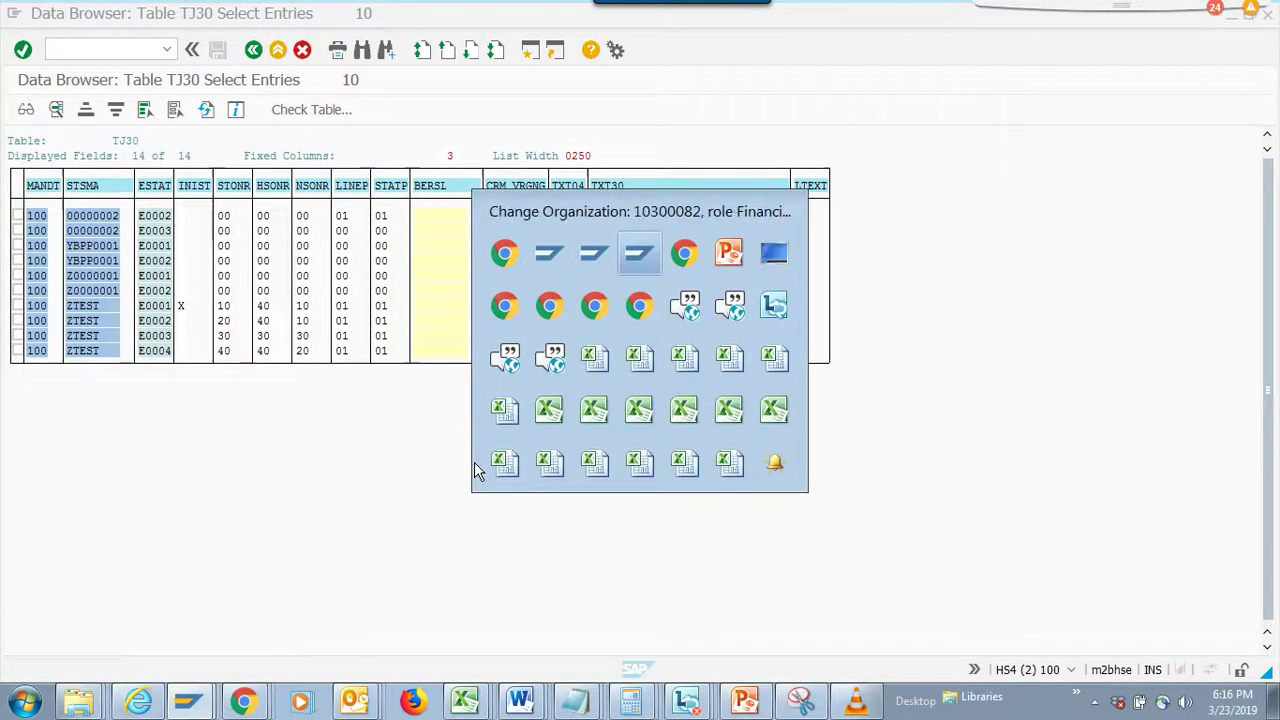
{"action": "key", "text": "alt+Tab"}
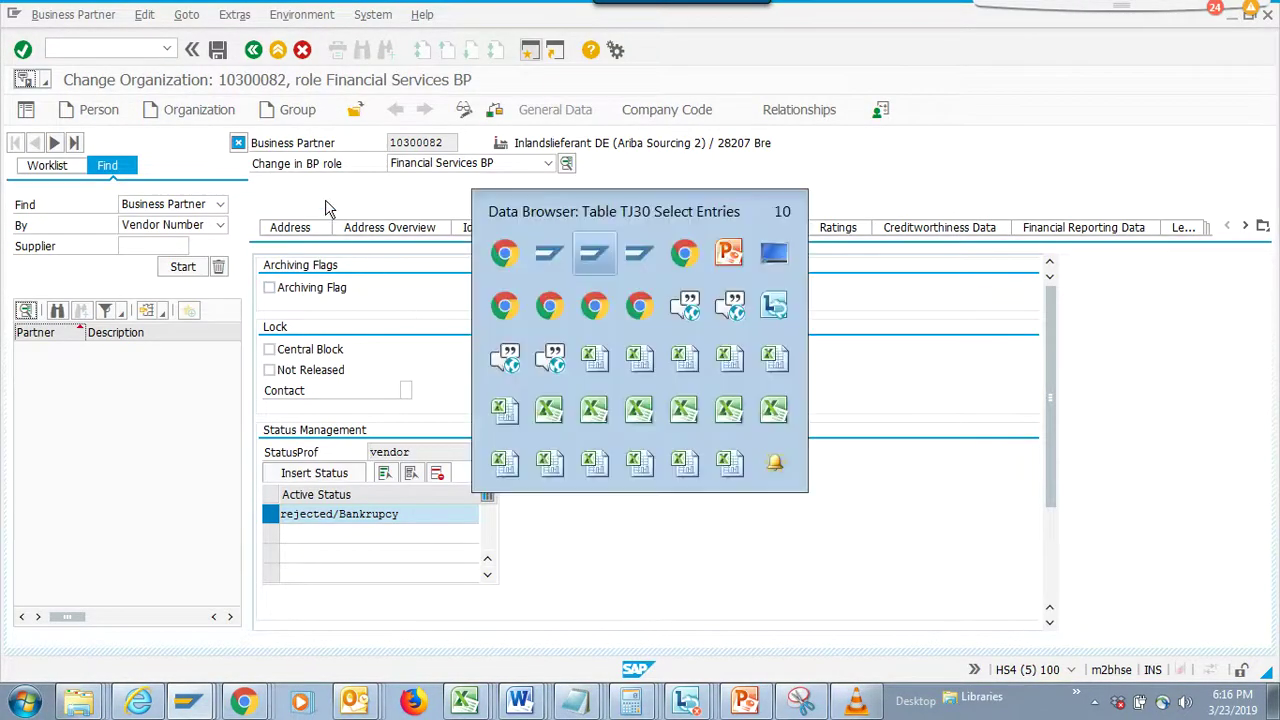
{"action": "key", "text": "alt+Tab"}
{"action": "key", "text": "alt+Tab"}
{"action": "key", "text": "alt+Tab"}
{"action": "key", "text": "alt+Tab"}
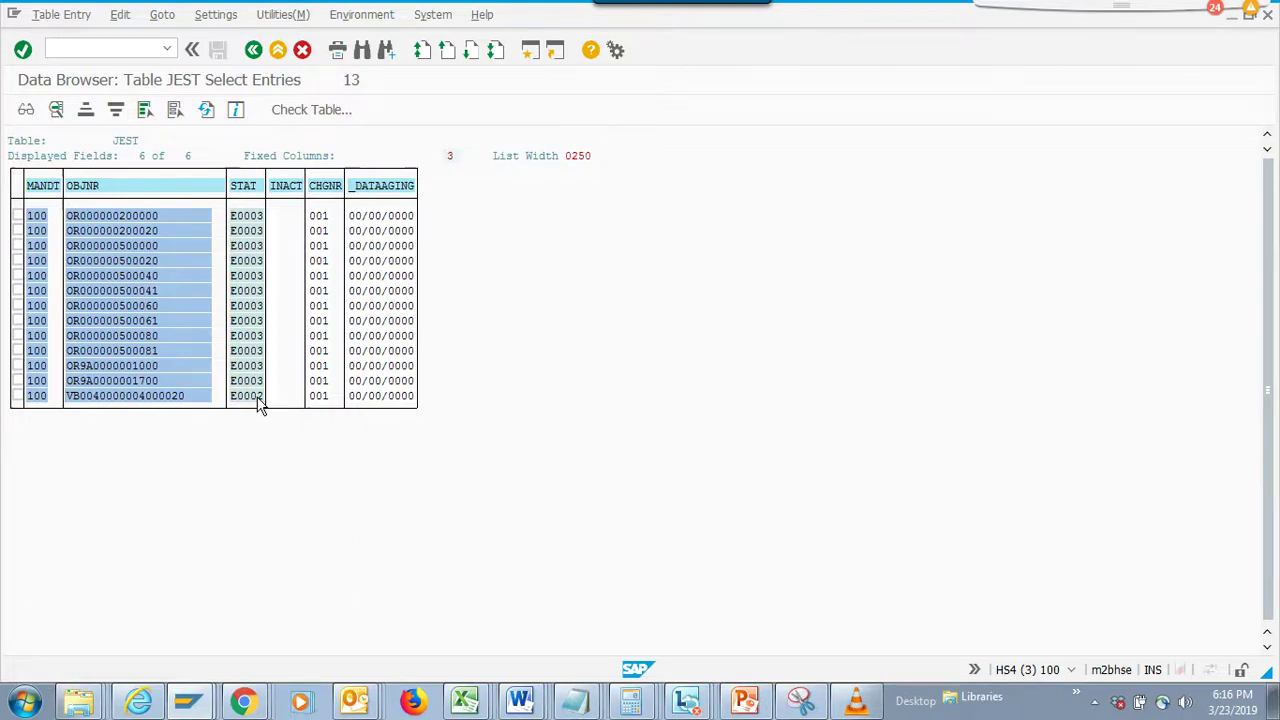
- Switch back to the business partner session, search partners by vendor number without a restriction, and open Fournisseur 01
{"action": "left_click", "coordinate": [203, 708]}
{"action": "left_click", "coordinate": [264, 626]}
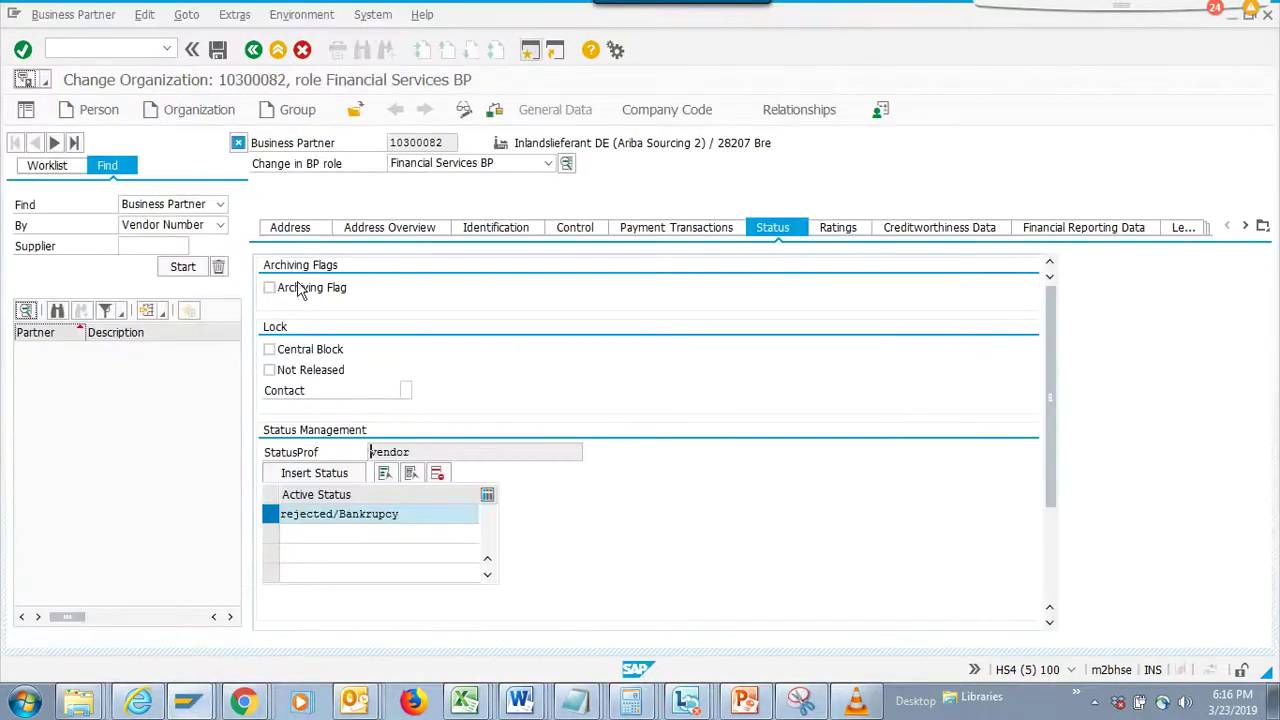
{"action": "left_click", "coordinate": [182, 270]}
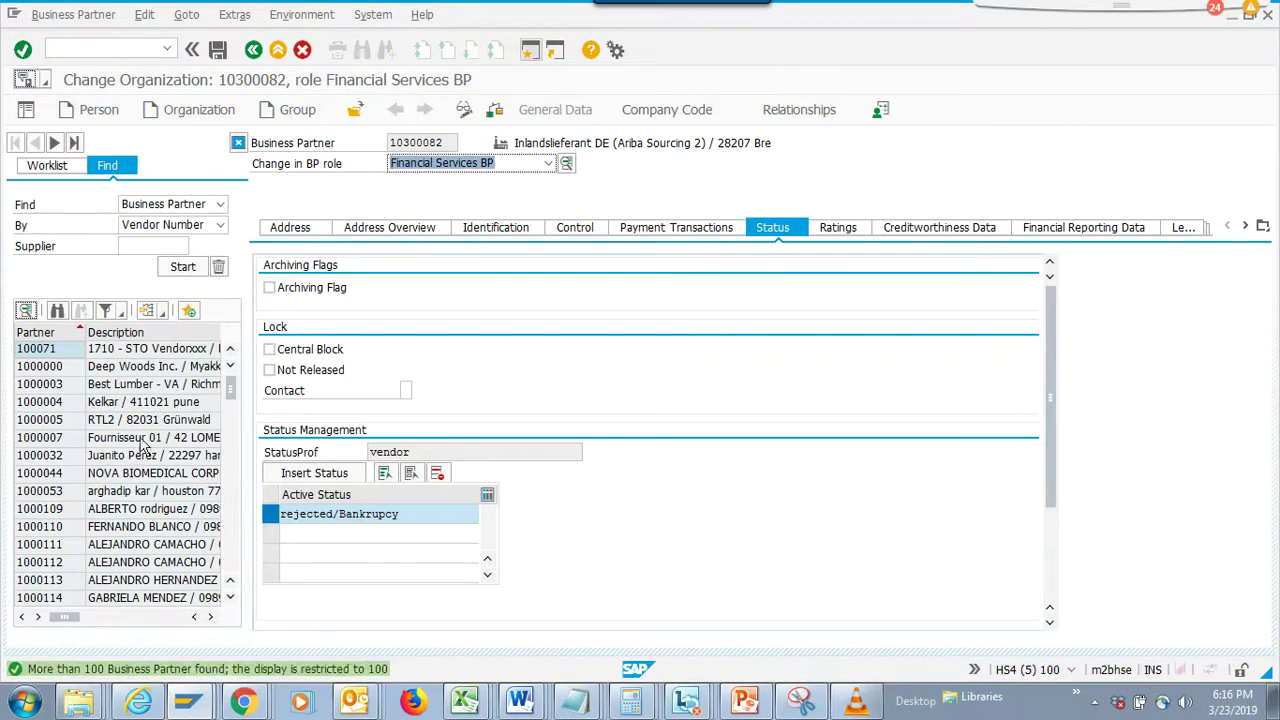
{"action": "double_click", "coordinate": [143, 440]}
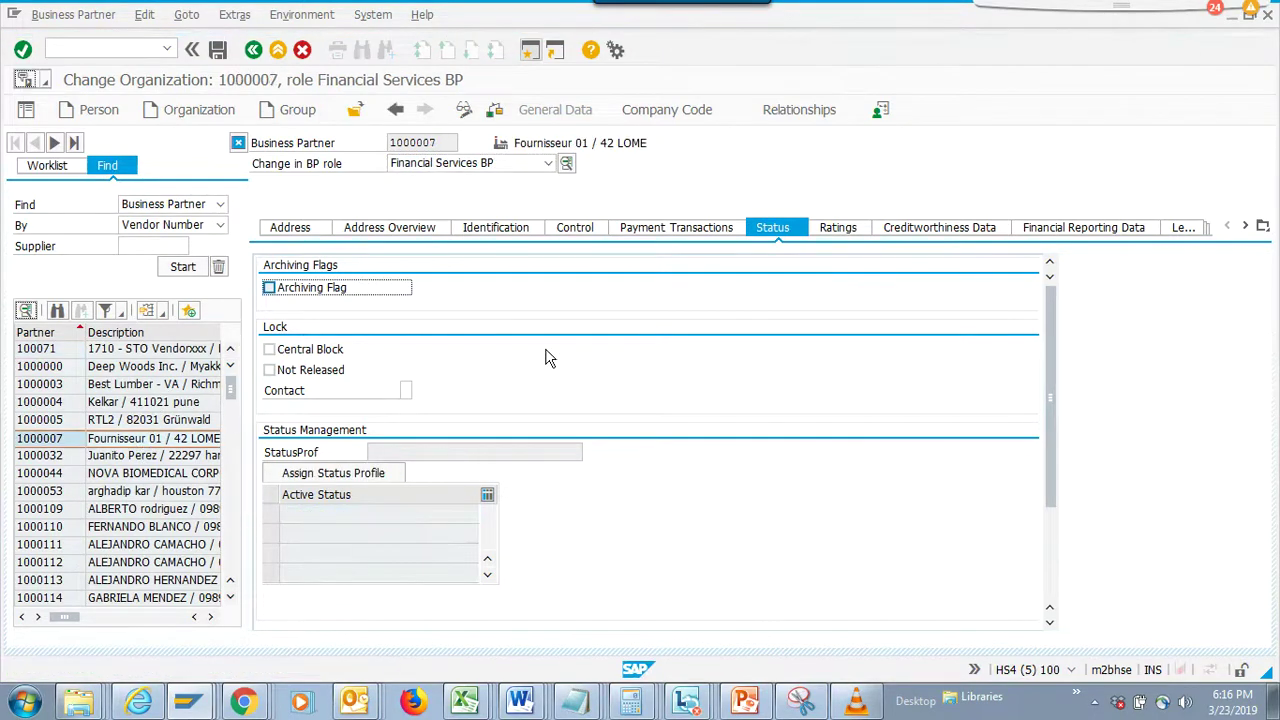
- Assign the status profile vendor to Fournisseur 01 with initiate as the active status, and try to save
{"action": "left_click", "coordinate": [391, 478]}
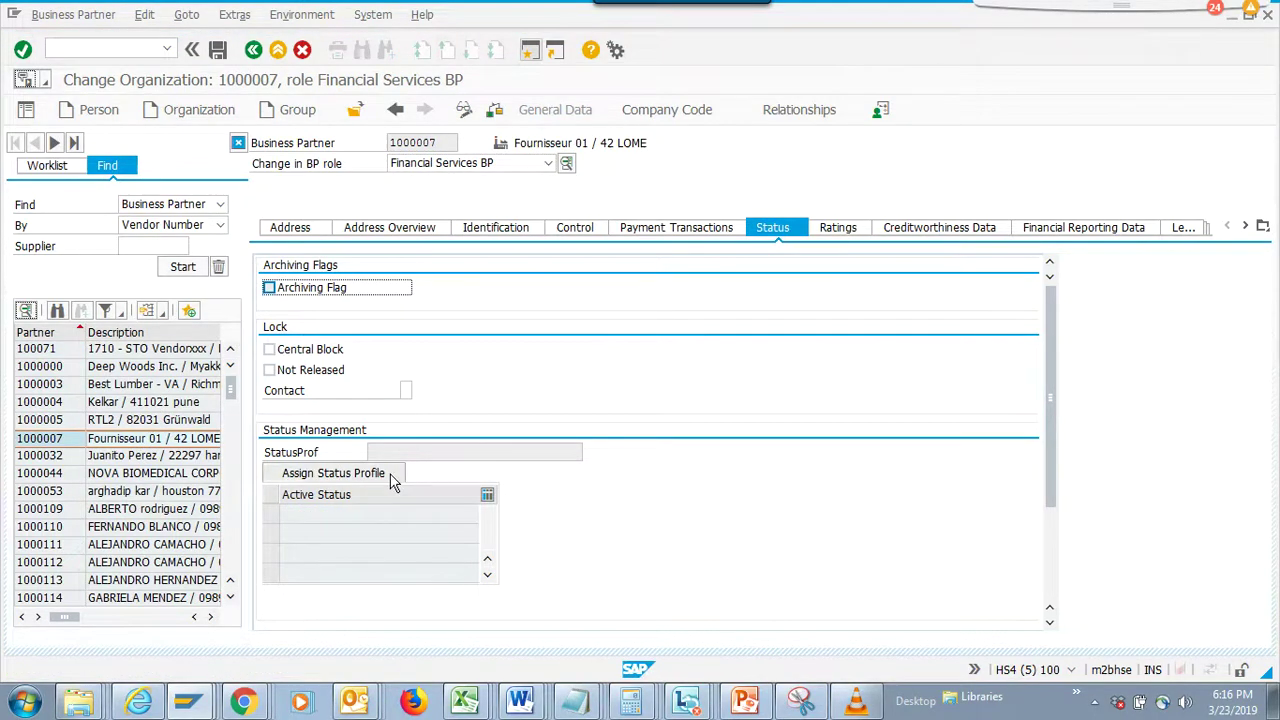
{"action": "key", "text": "Down"}
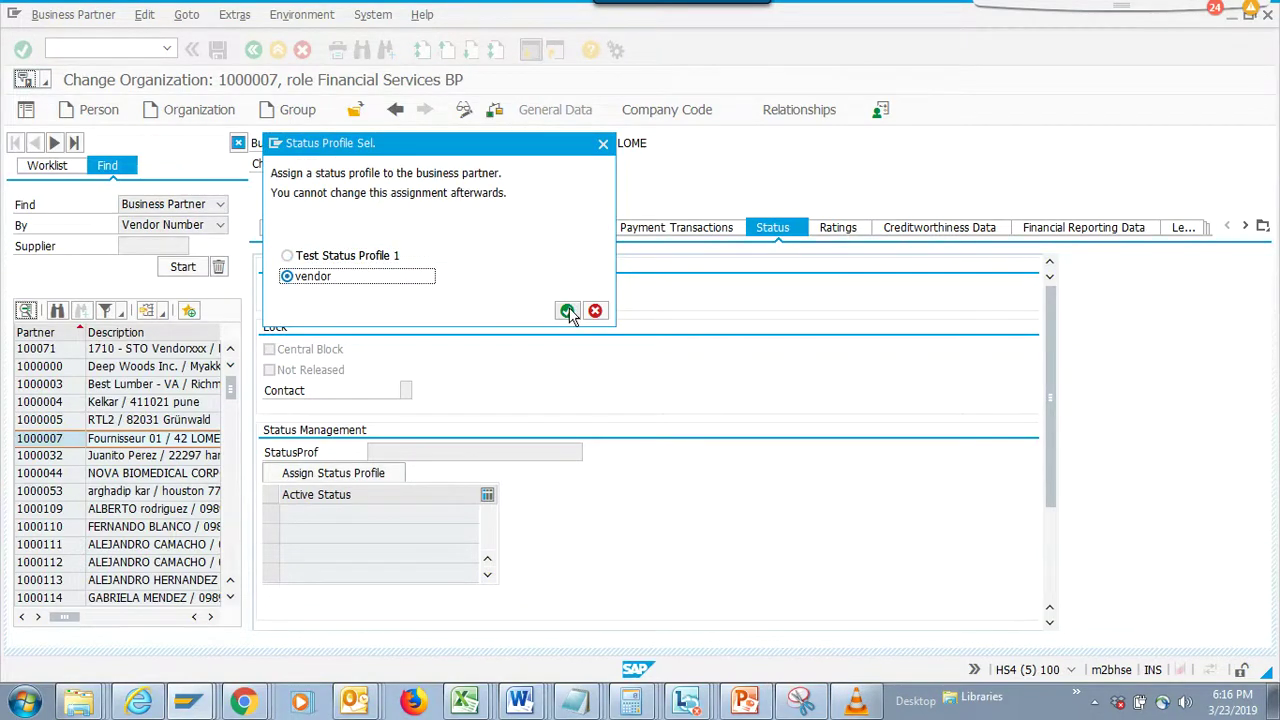
{"action": "left_click", "coordinate": [567, 311]}
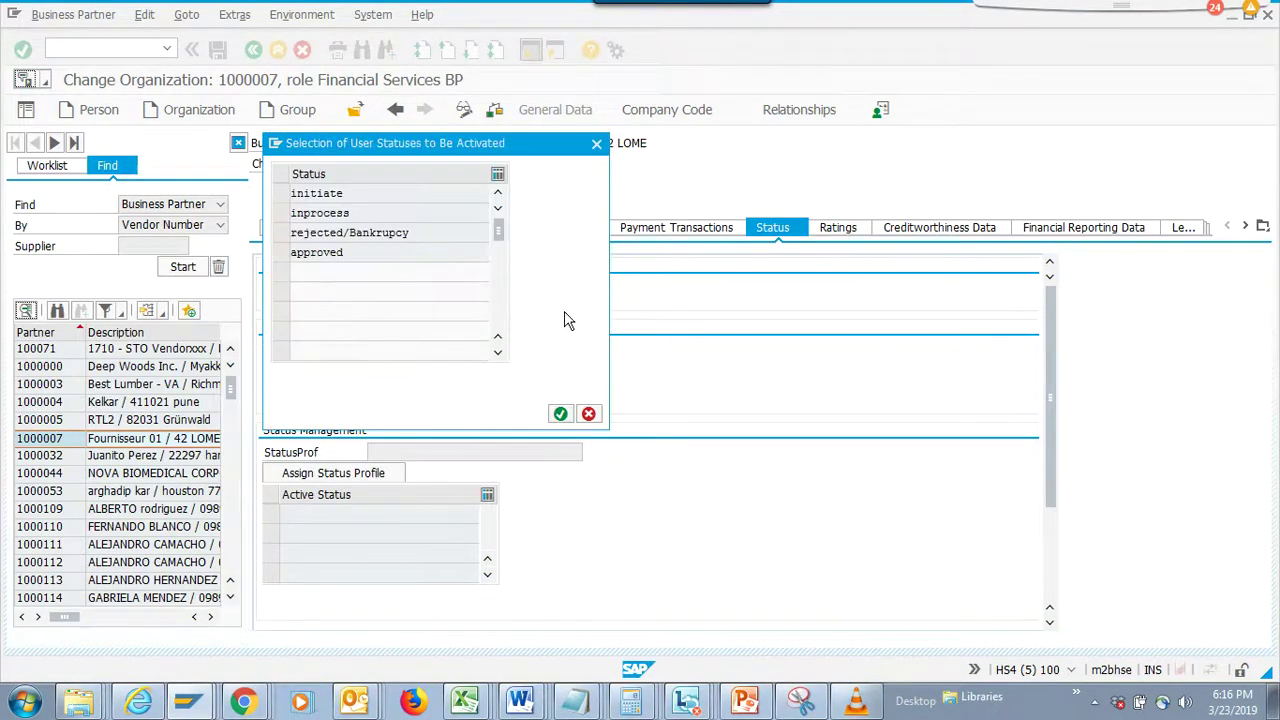
{"action": "double_click", "coordinate": [390, 200]}
{"action": "left_click", "coordinate": [281, 193]}
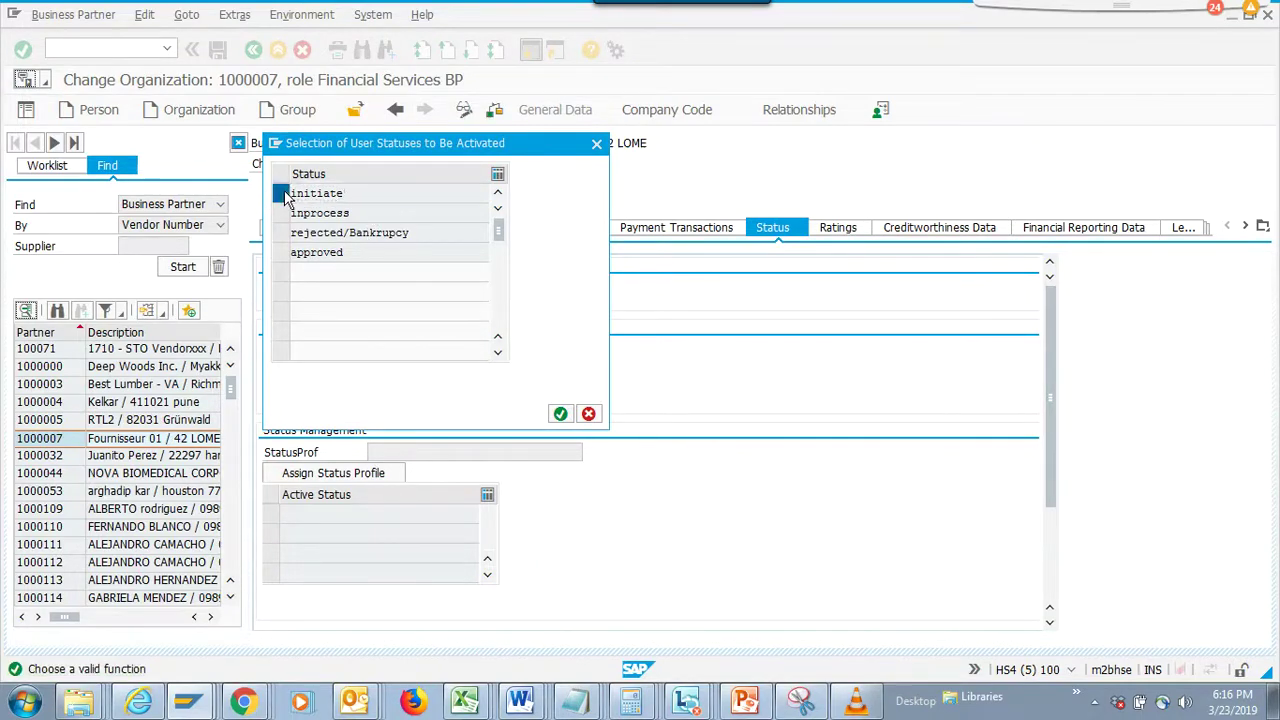
{"action": "left_click", "coordinate": [561, 413]}
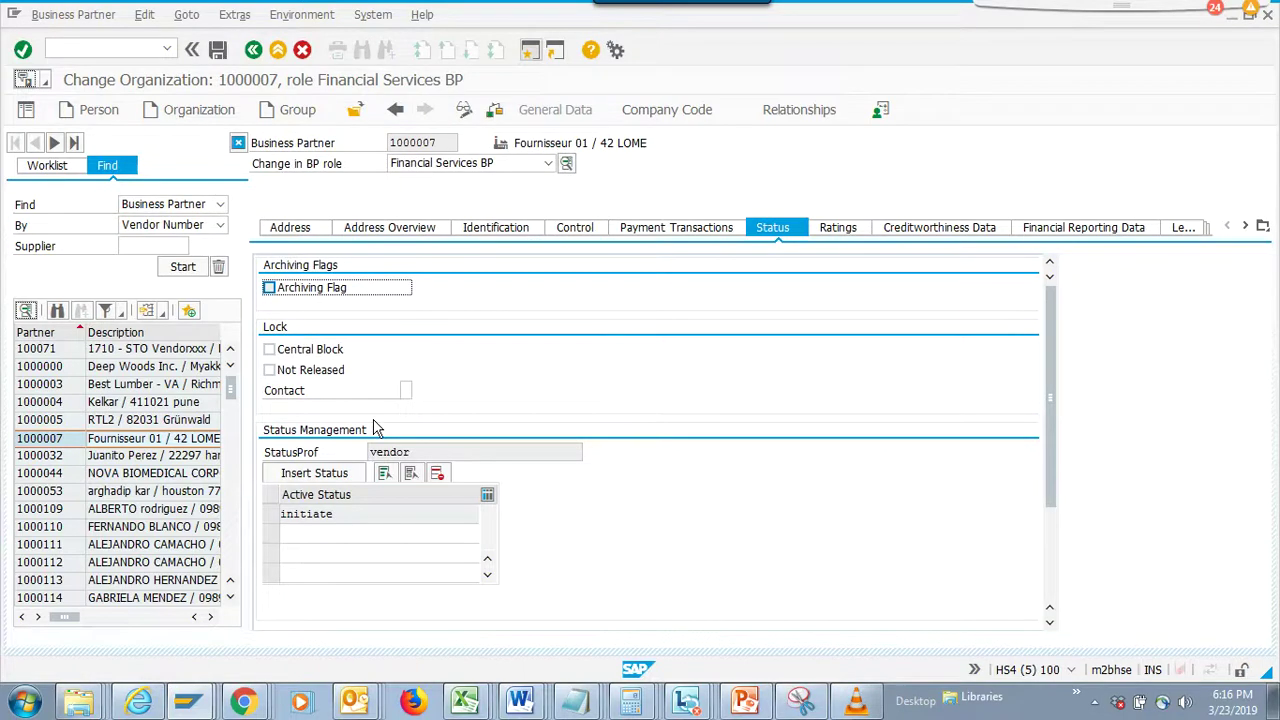
{"action": "left_click", "coordinate": [218, 50]}
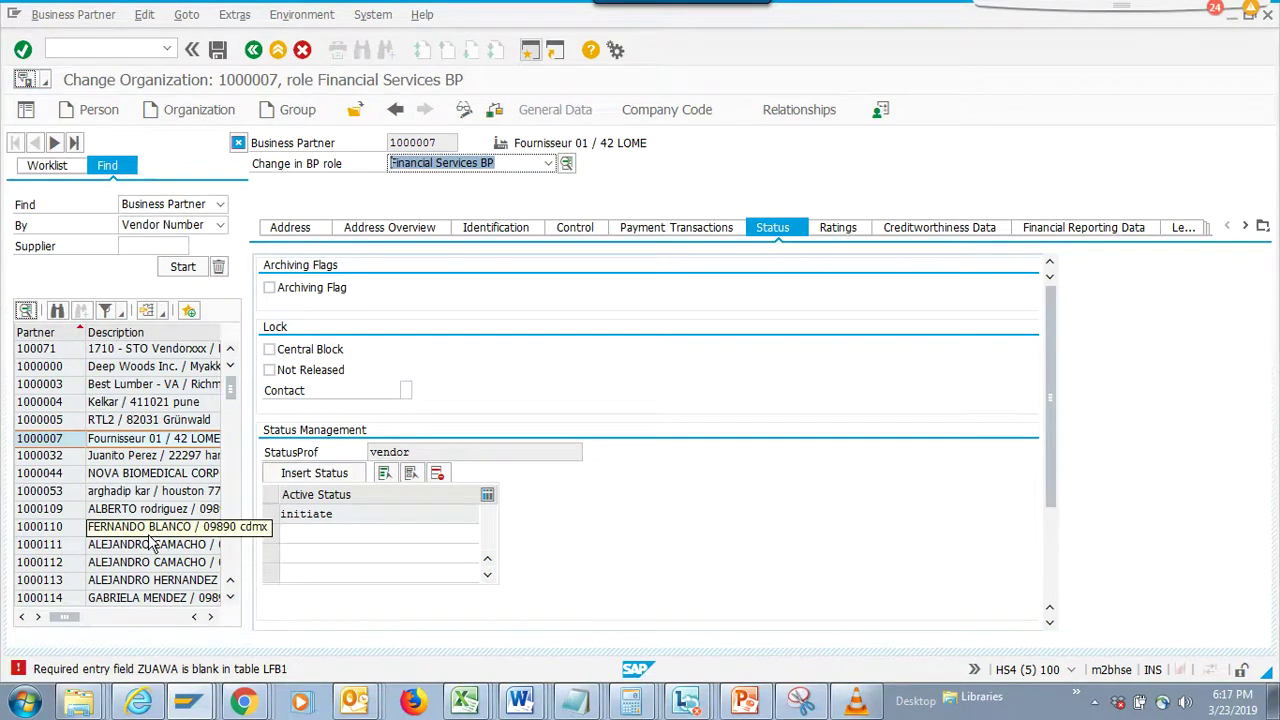
- Open the Boston partner Domestic US Supplier 1099K Withholding T, discarding the unsaved changes to Fournisseur 01
{"action": "scroll", "coordinate": [236, 563], "scroll_direction": "down", "scroll_amount": 5}
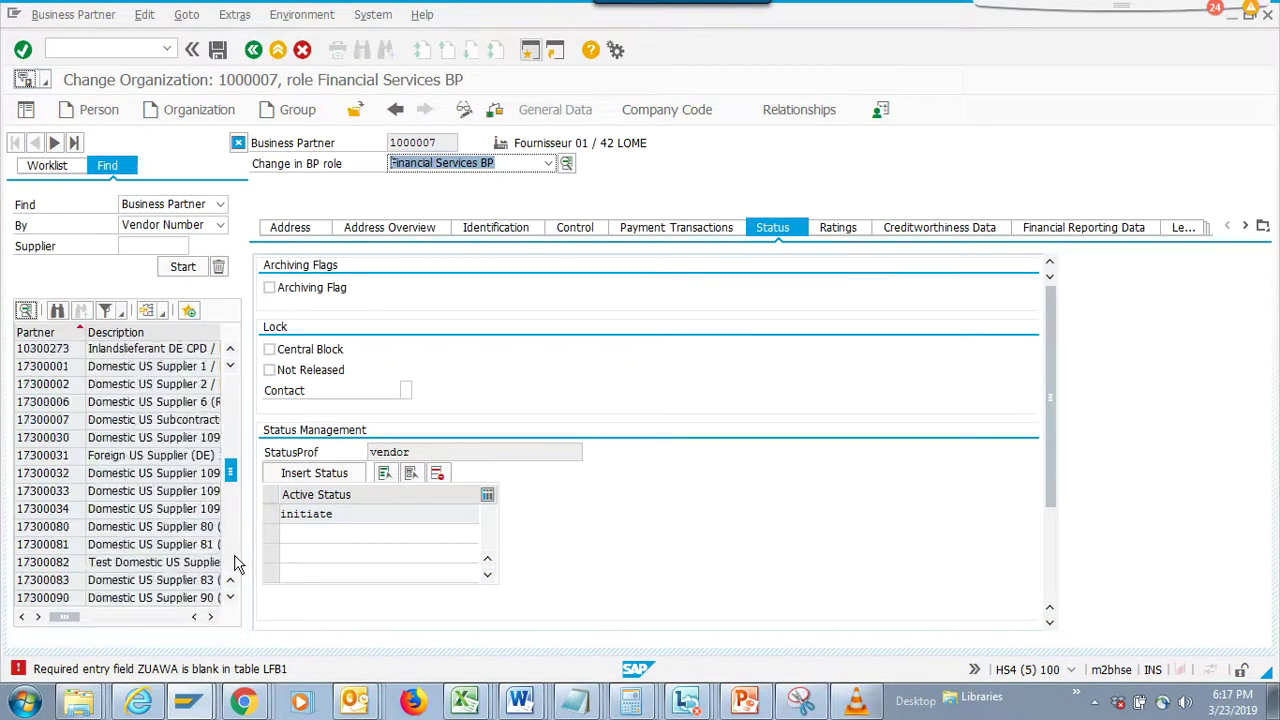
{"action": "double_click", "coordinate": [172, 511]}
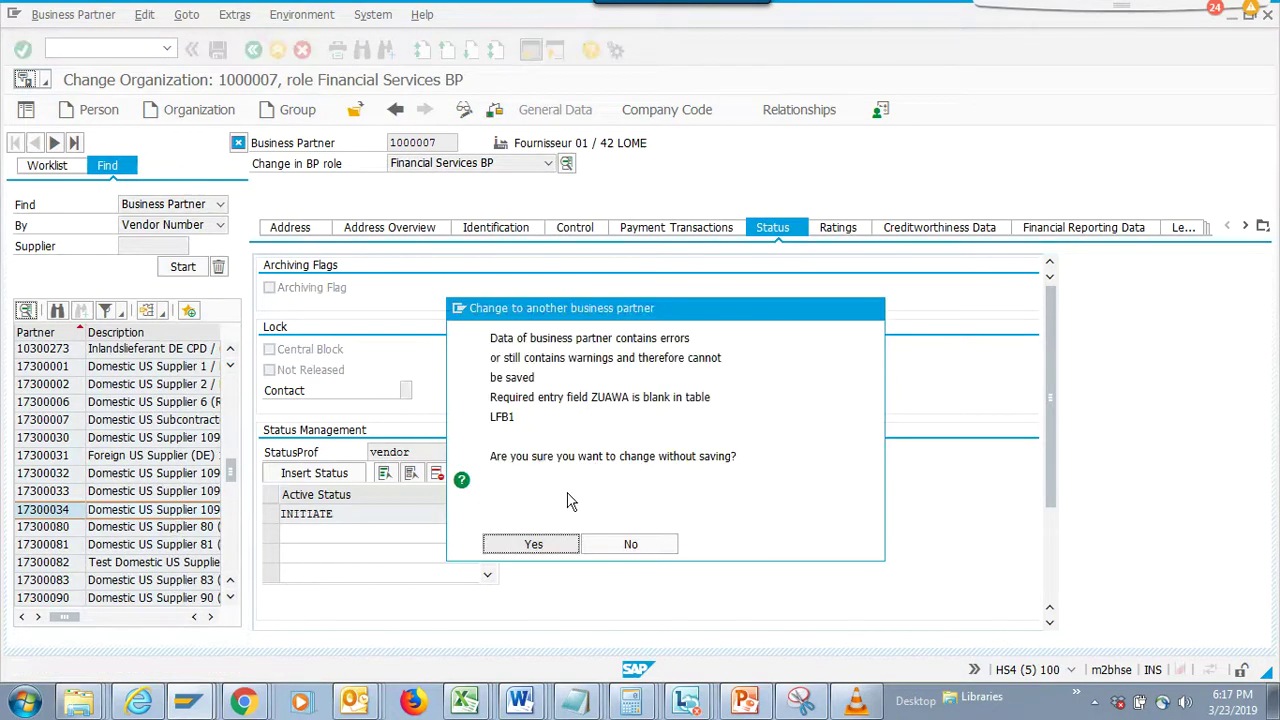
{"action": "left_click", "coordinate": [553, 545]}
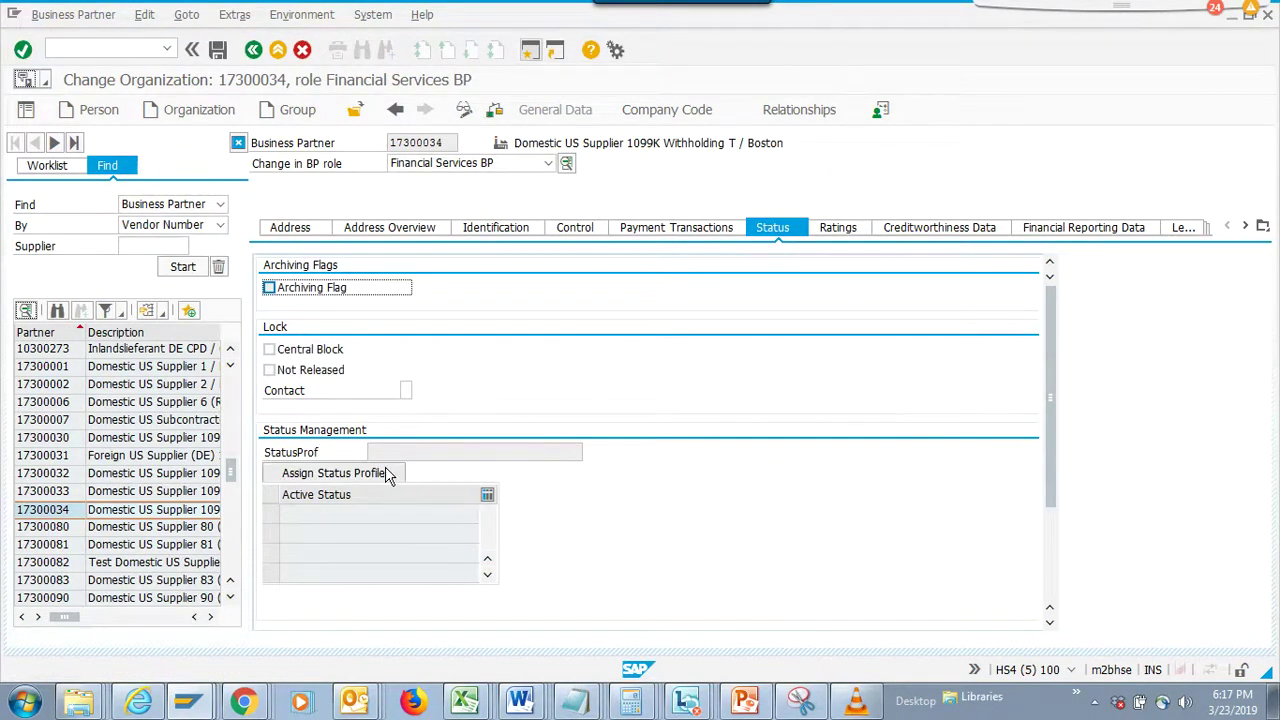
- Assign the status profile vendor to the Boston partner with initiate as the active status, and save the partner
{"action": "left_click", "coordinate": [386, 474]}
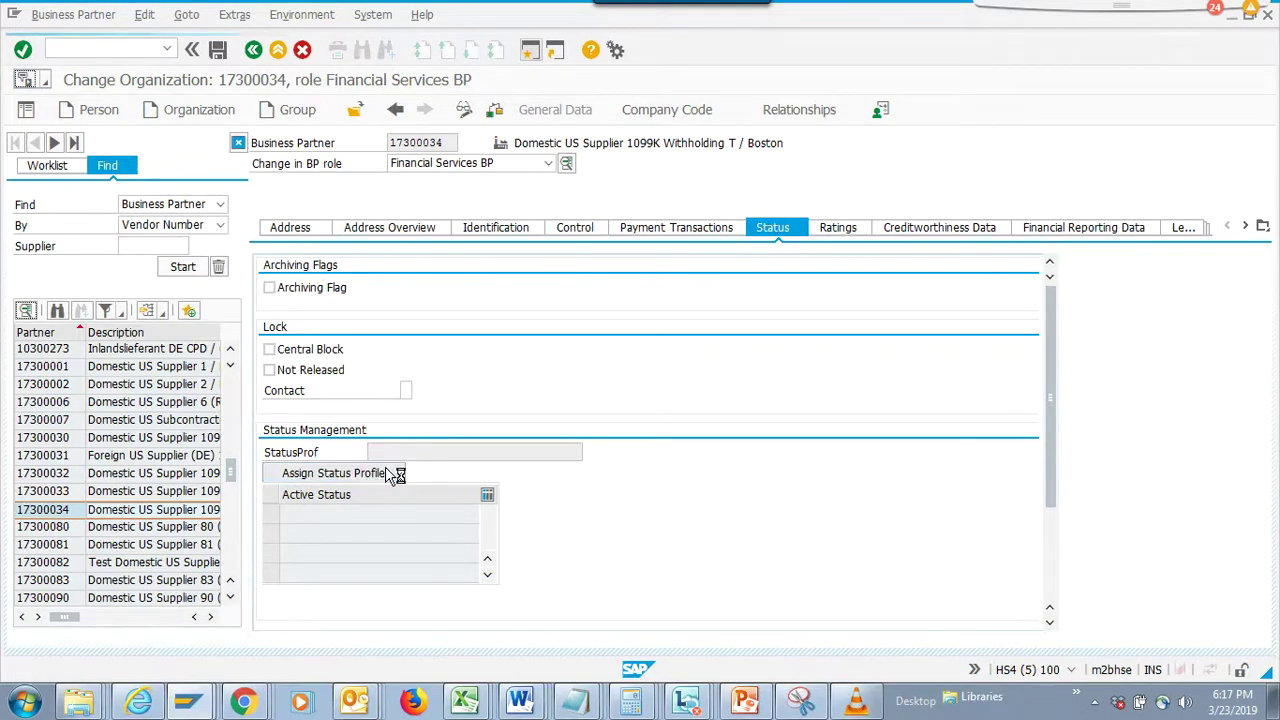
{"action": "left_click", "coordinate": [330, 280]}
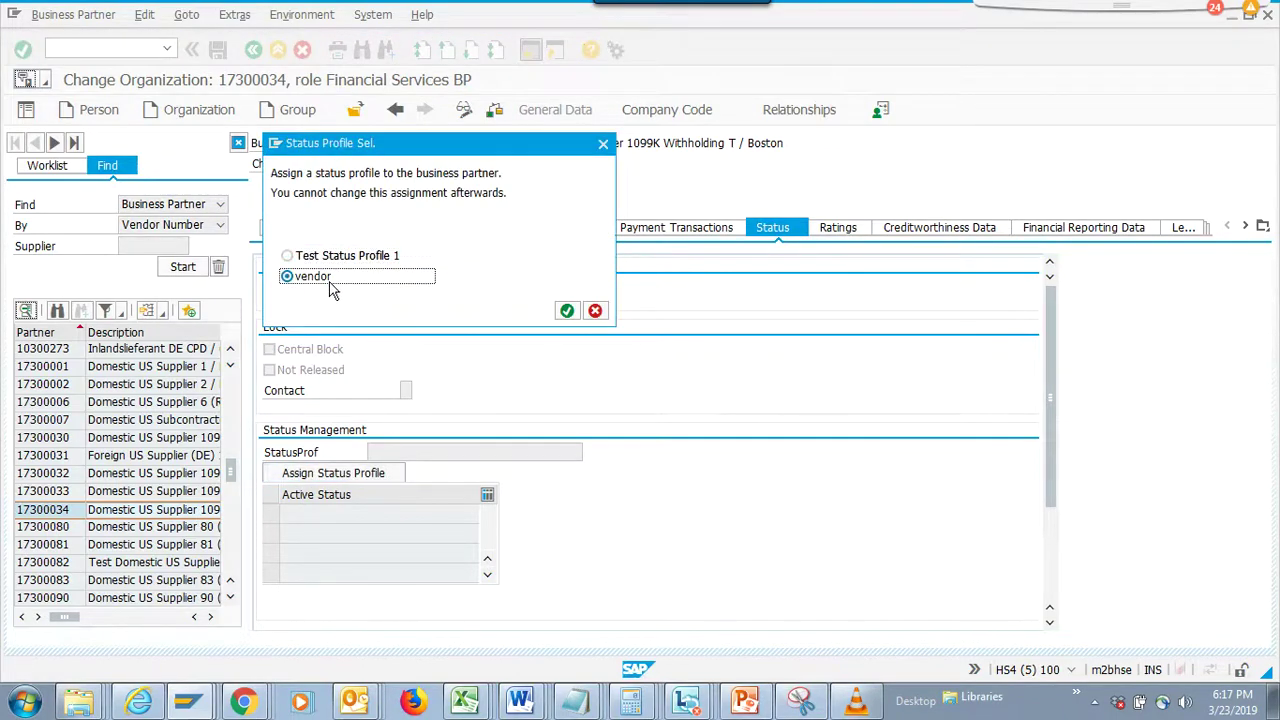
{"action": "left_click", "coordinate": [567, 312]}
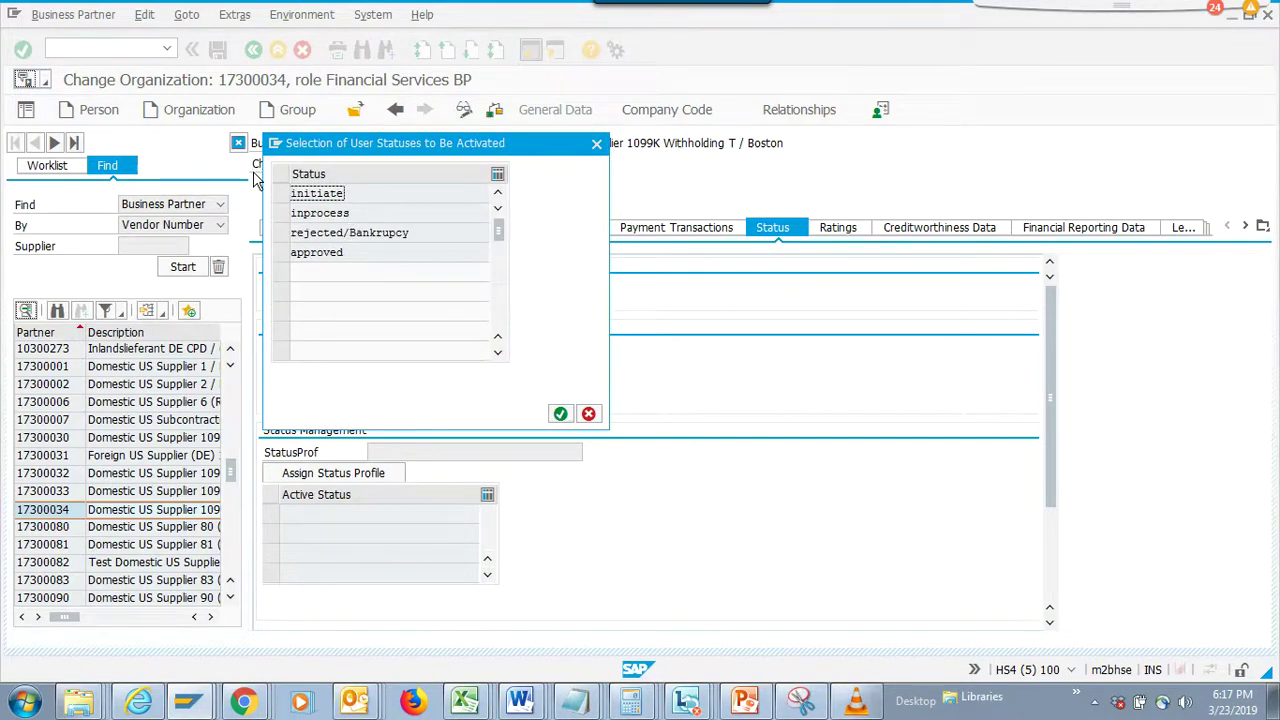
{"action": "left_click", "coordinate": [281, 193]}
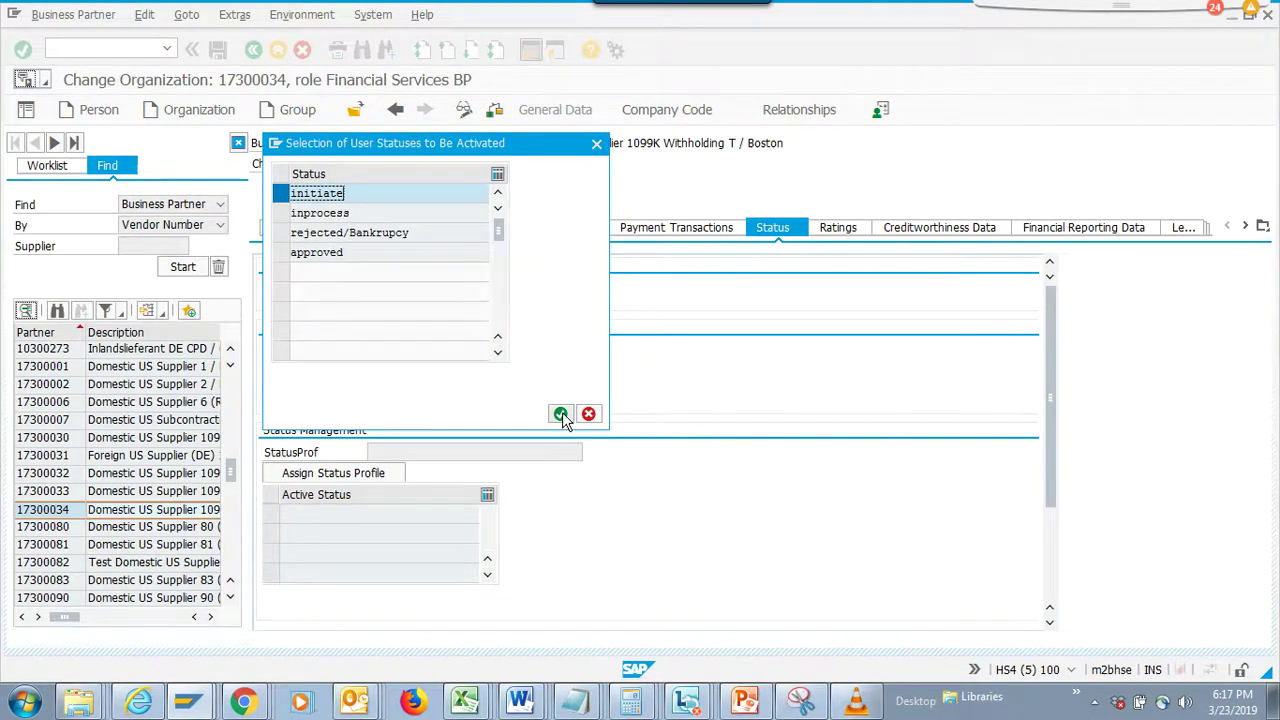
{"action": "left_click", "coordinate": [560, 413]}
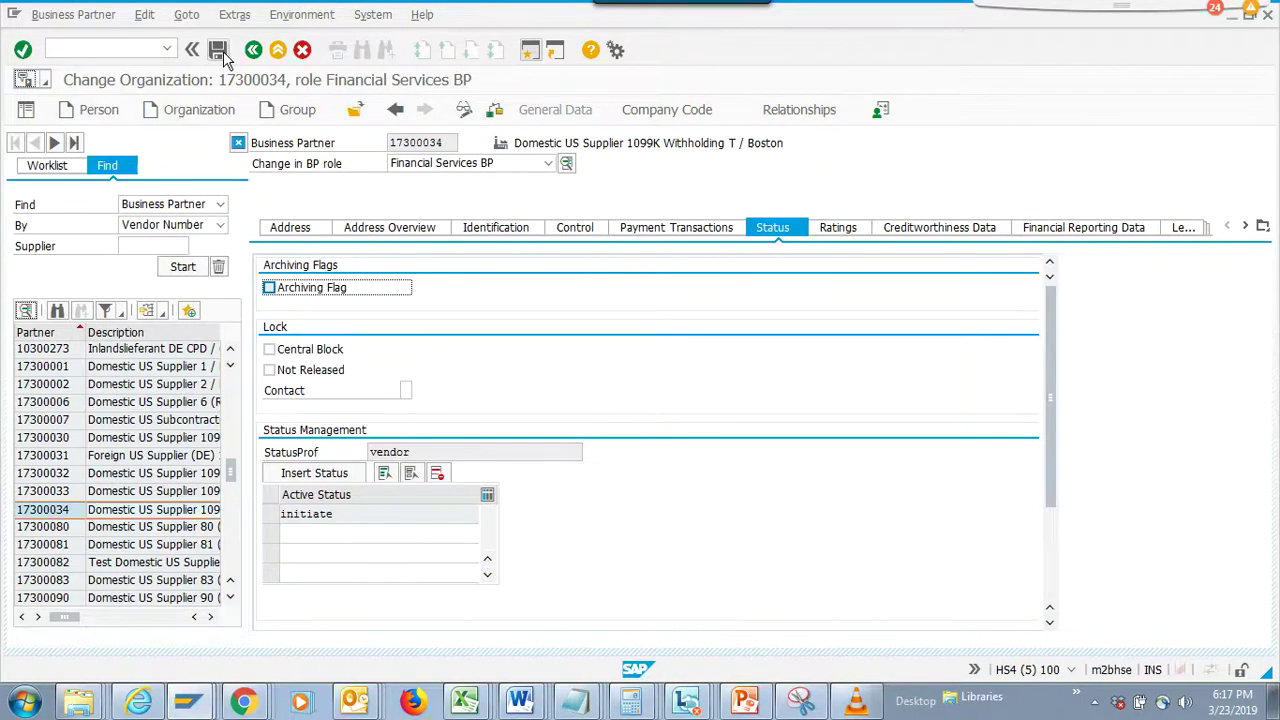
{"action": "left_click", "coordinate": [218, 50]}
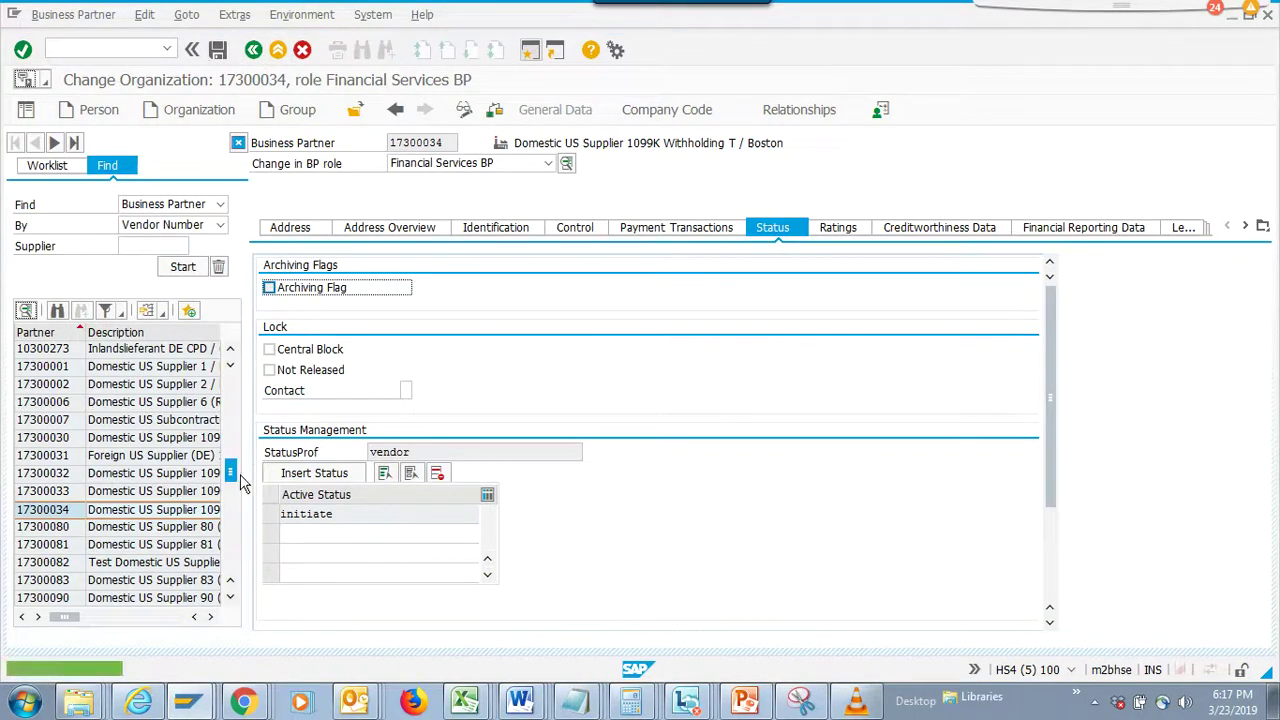
- Switch to the JEST table session and refresh its list of entries
{"action": "left_click", "coordinate": [198, 705]}
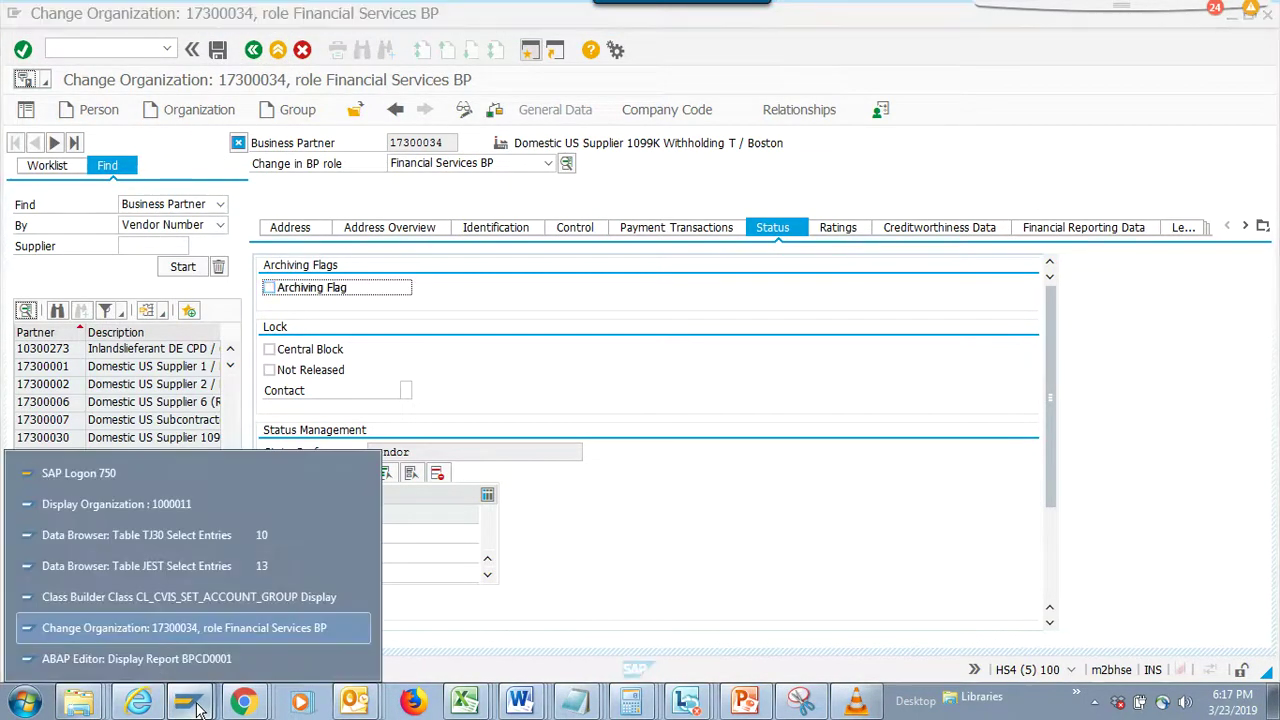
{"action": "left_click", "coordinate": [238, 562]}
{"action": "left_click", "coordinate": [206, 109]}
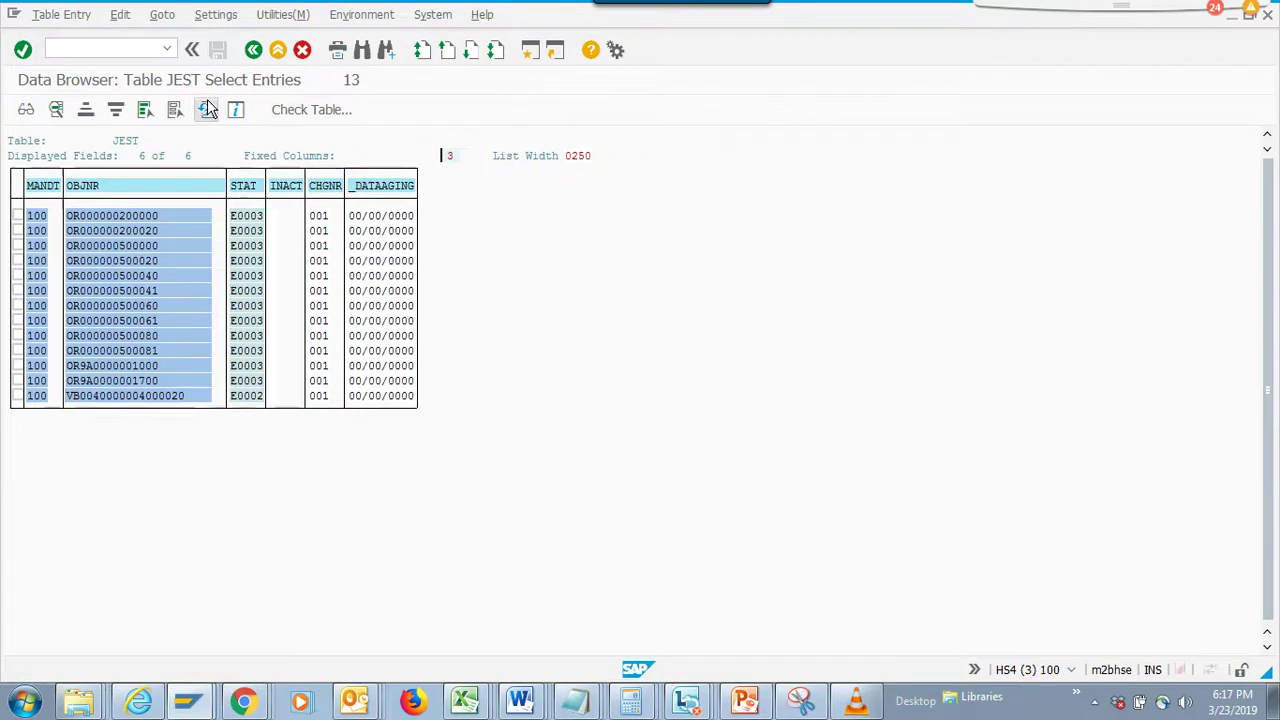
{"action": "left_click", "coordinate": [206, 109]}
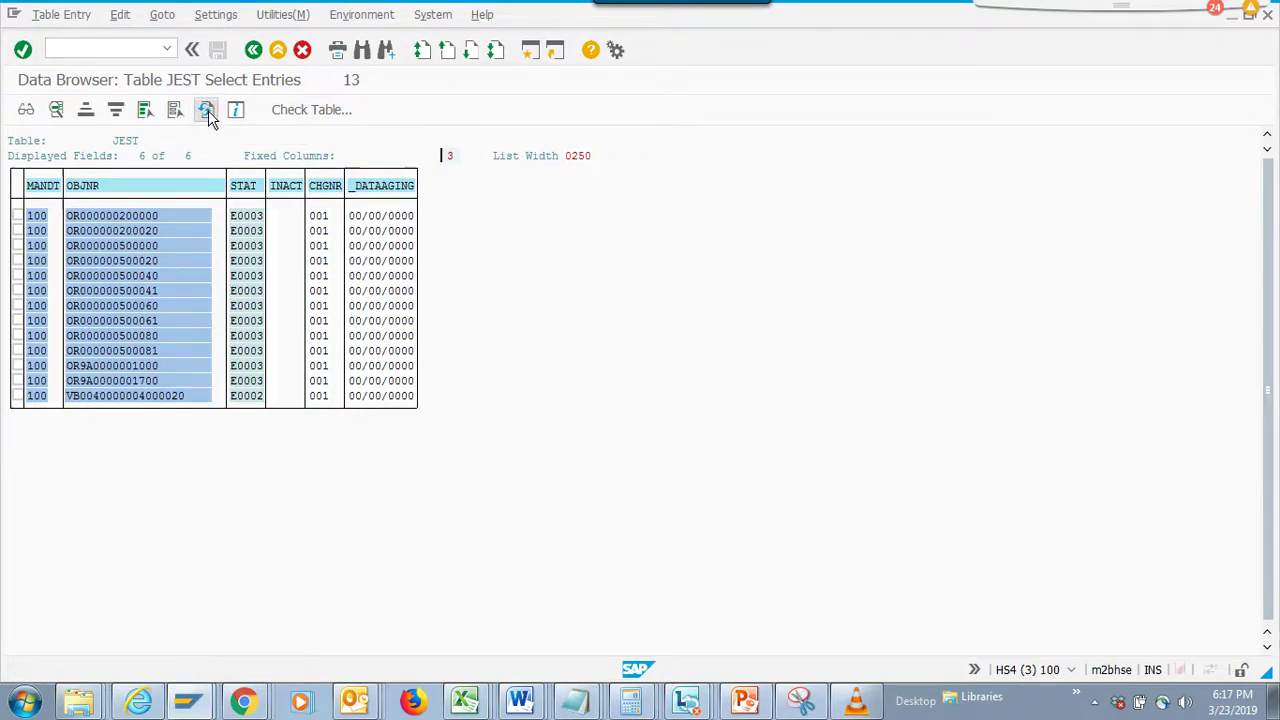
- Remove the E* restriction on STAT, list the JEST entries without any filter, and return to the selection screen
{"action": "left_click", "coordinate": [253, 49]}
{"action": "left_click", "coordinate": [246, 187]}
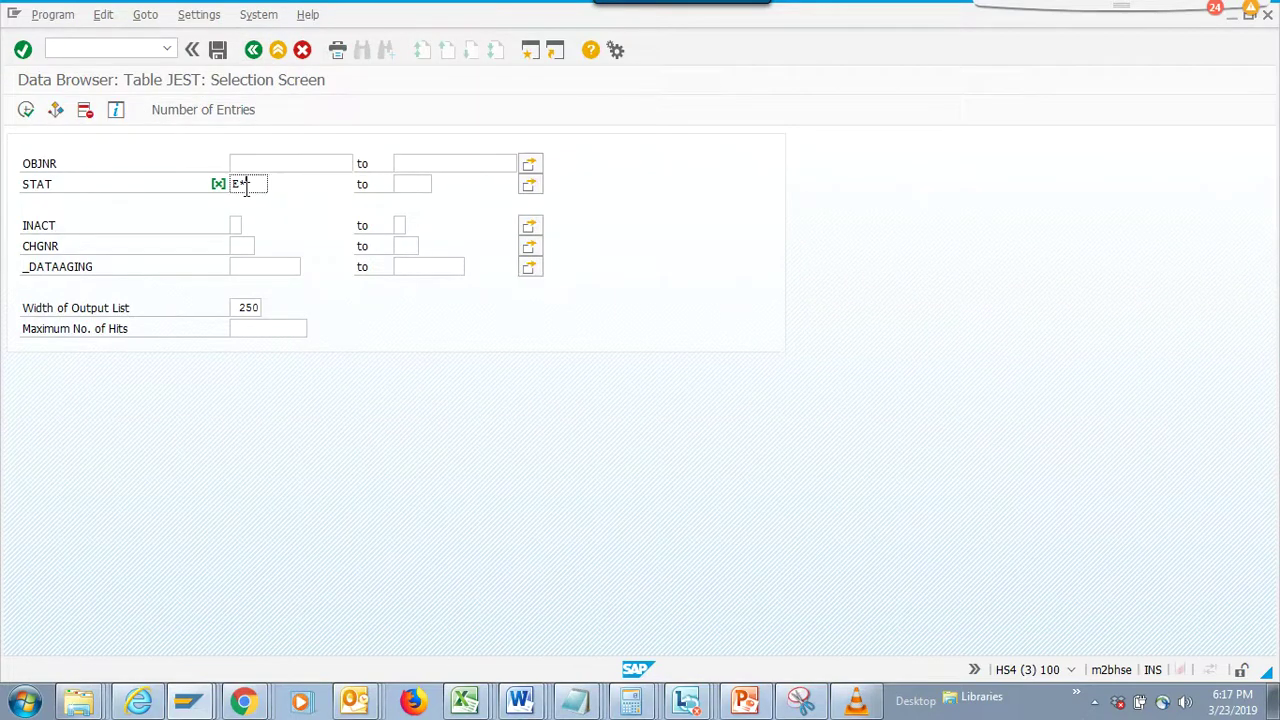
{"action": "key", "text": "BackSpace"}
{"action": "key", "text": "BackSpace"}
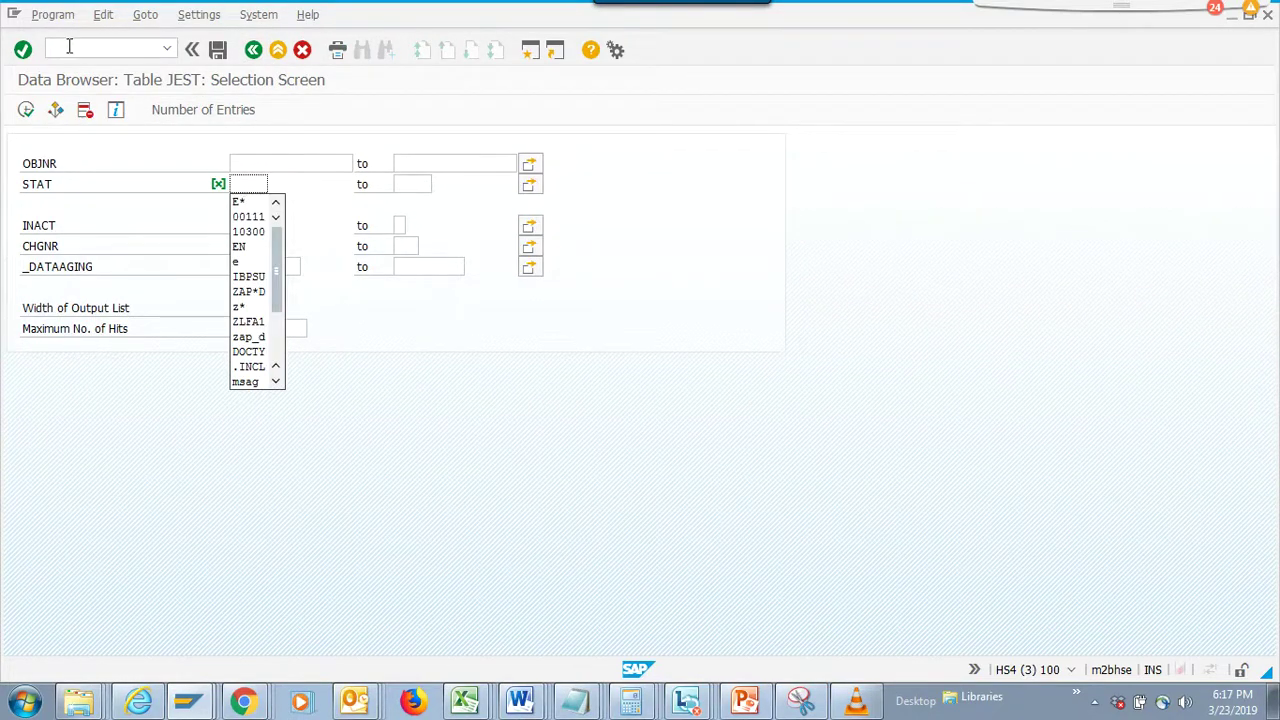
{"action": "left_click", "coordinate": [35, 117]}
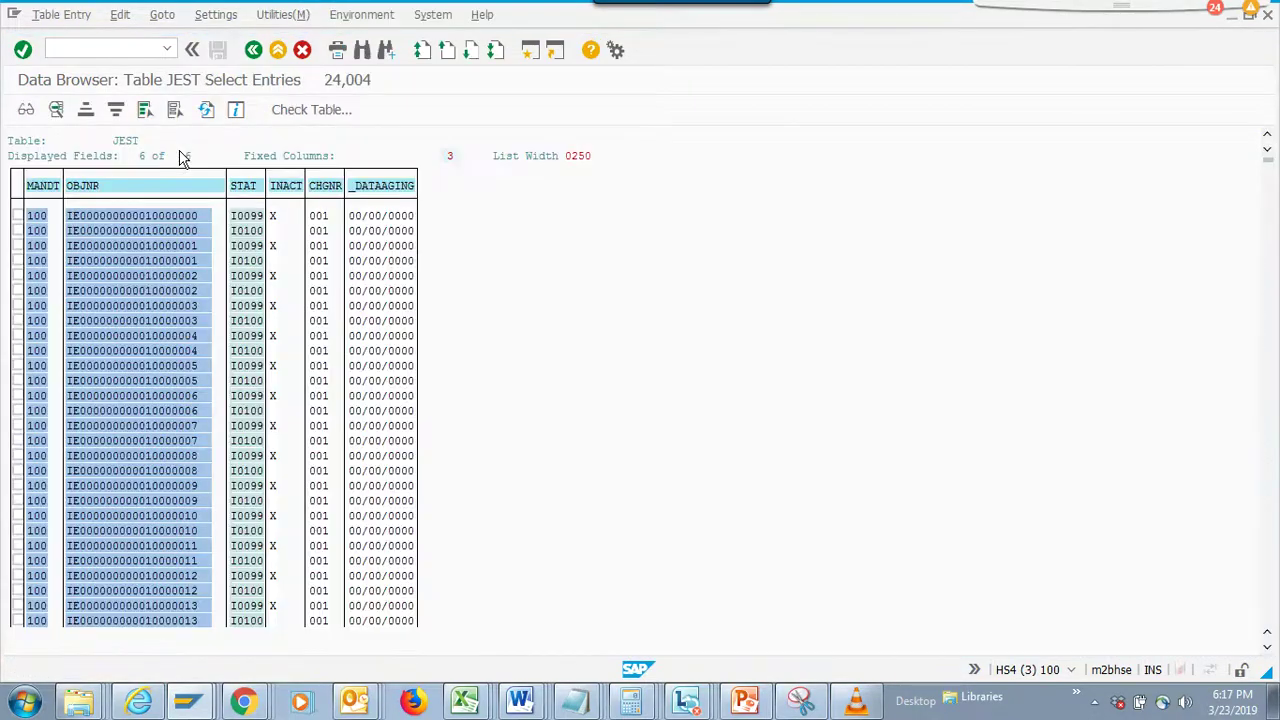
{"action": "left_click", "coordinate": [256, 58]}
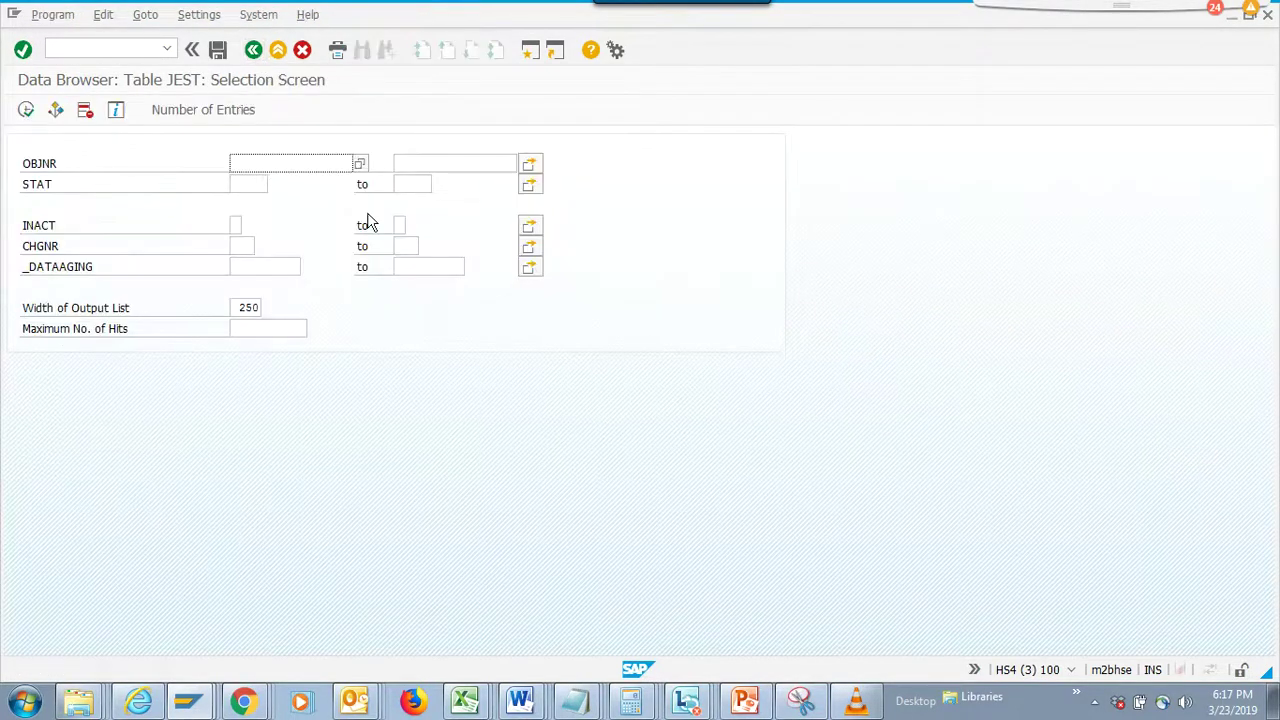
- Switch back to the Boston partner's change session and view its registered office and balance sheet data
{"action": "key", "text": "alt+p"}
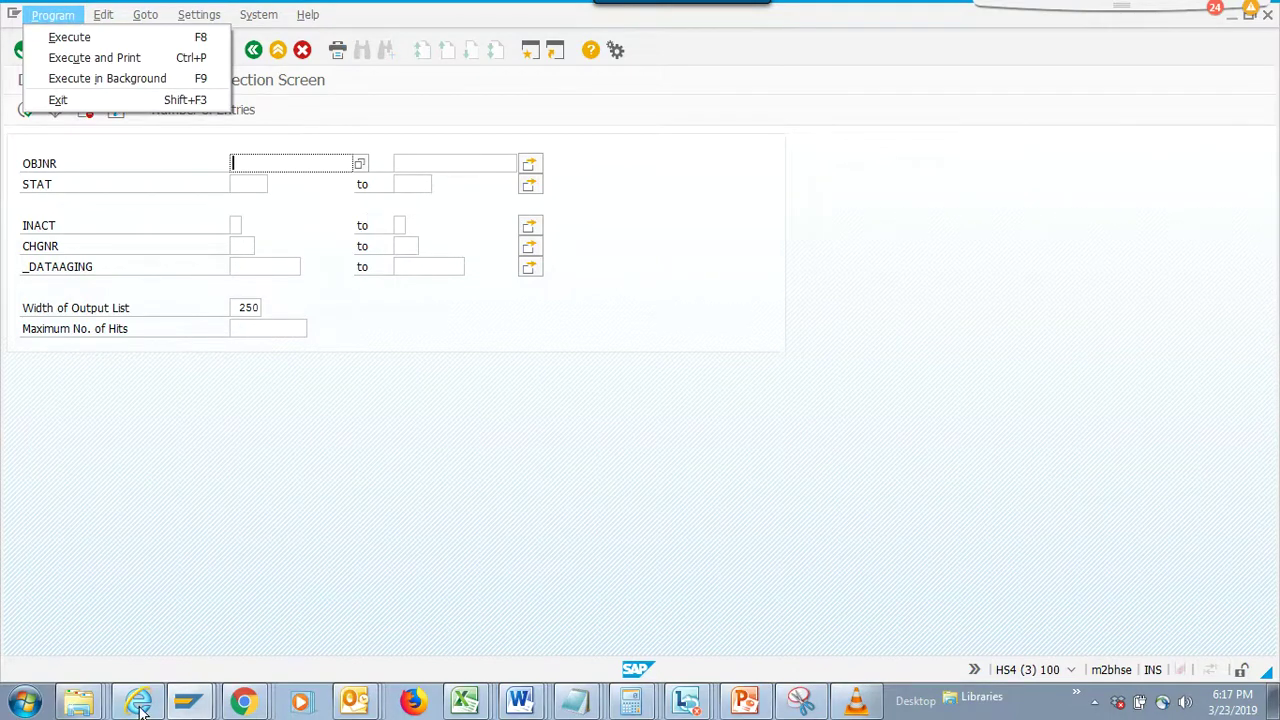
{"action": "mouse_move", "coordinate": [207, 706]}
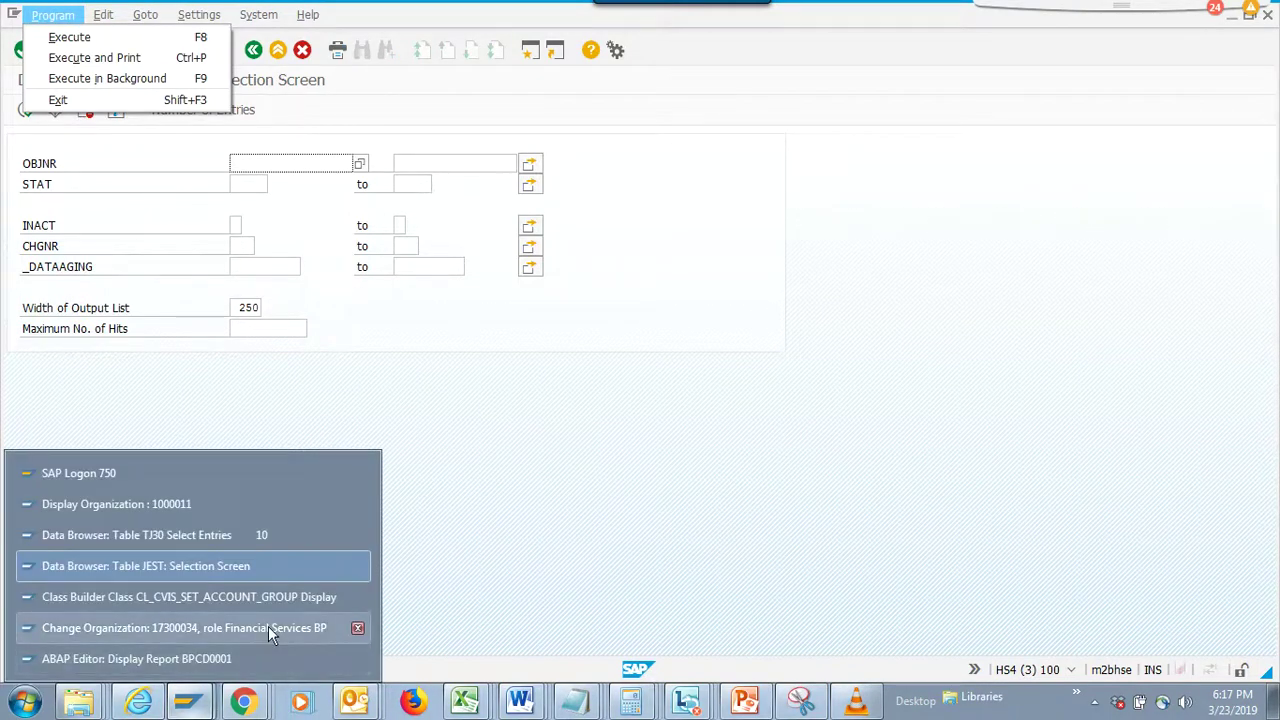
{"action": "left_click", "coordinate": [293, 502]}
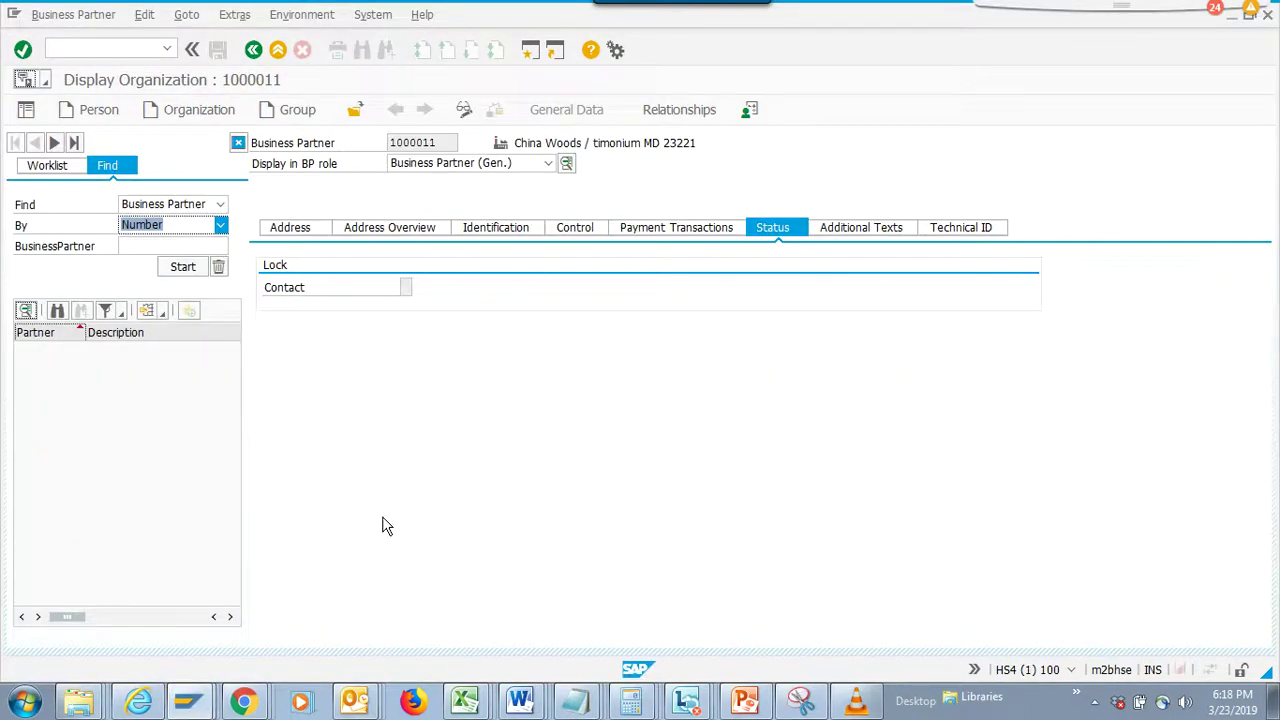
{"action": "left_click", "coordinate": [190, 708]}
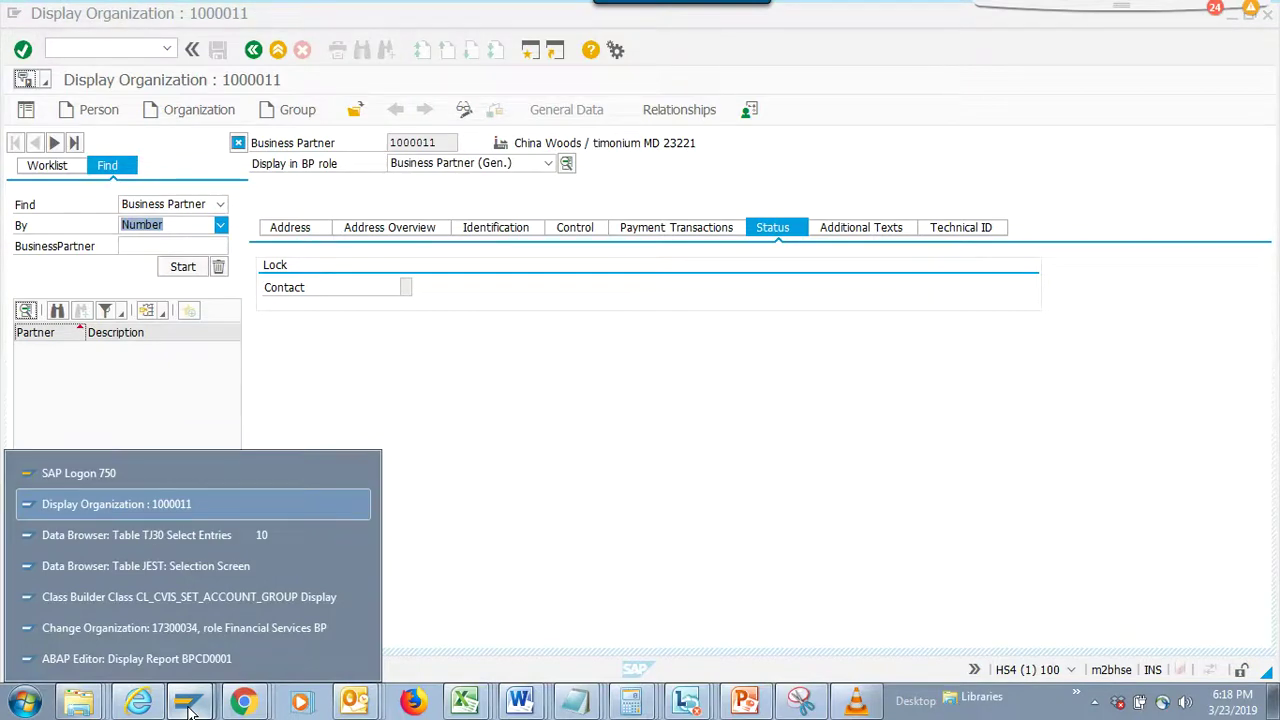
{"action": "left_click", "coordinate": [213, 632]}
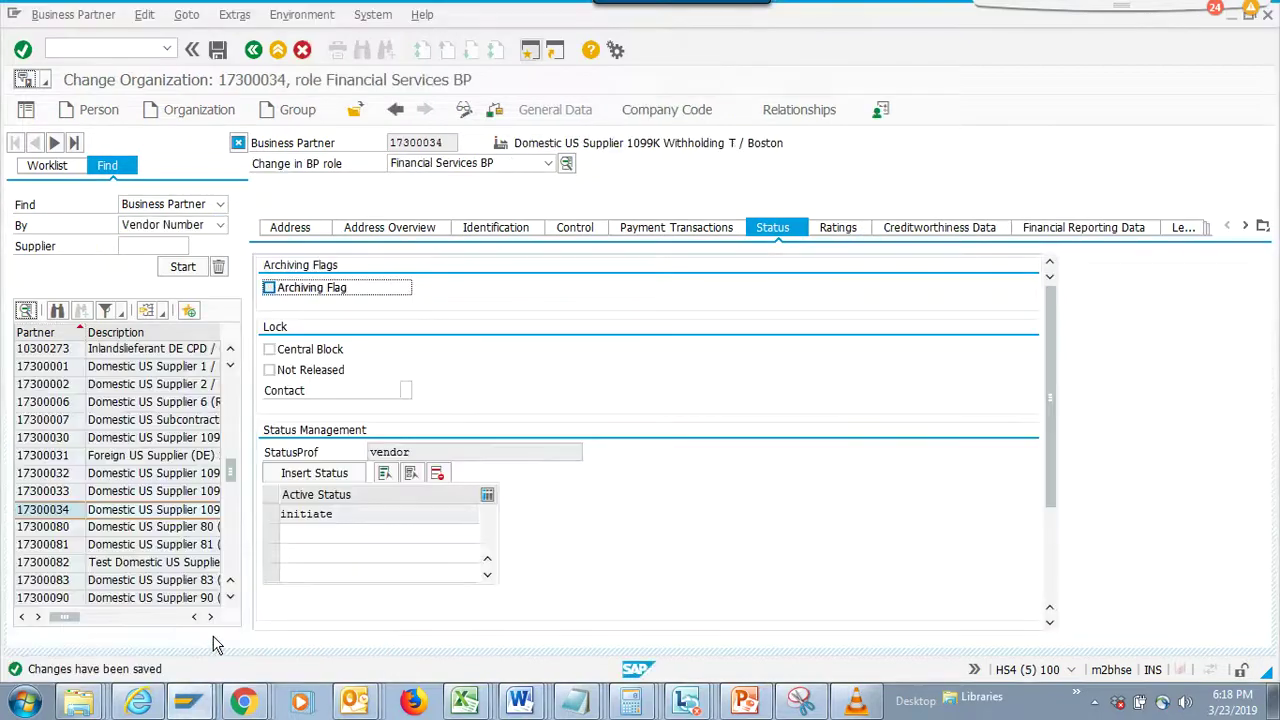
{"action": "left_click", "coordinate": [1183, 228]}
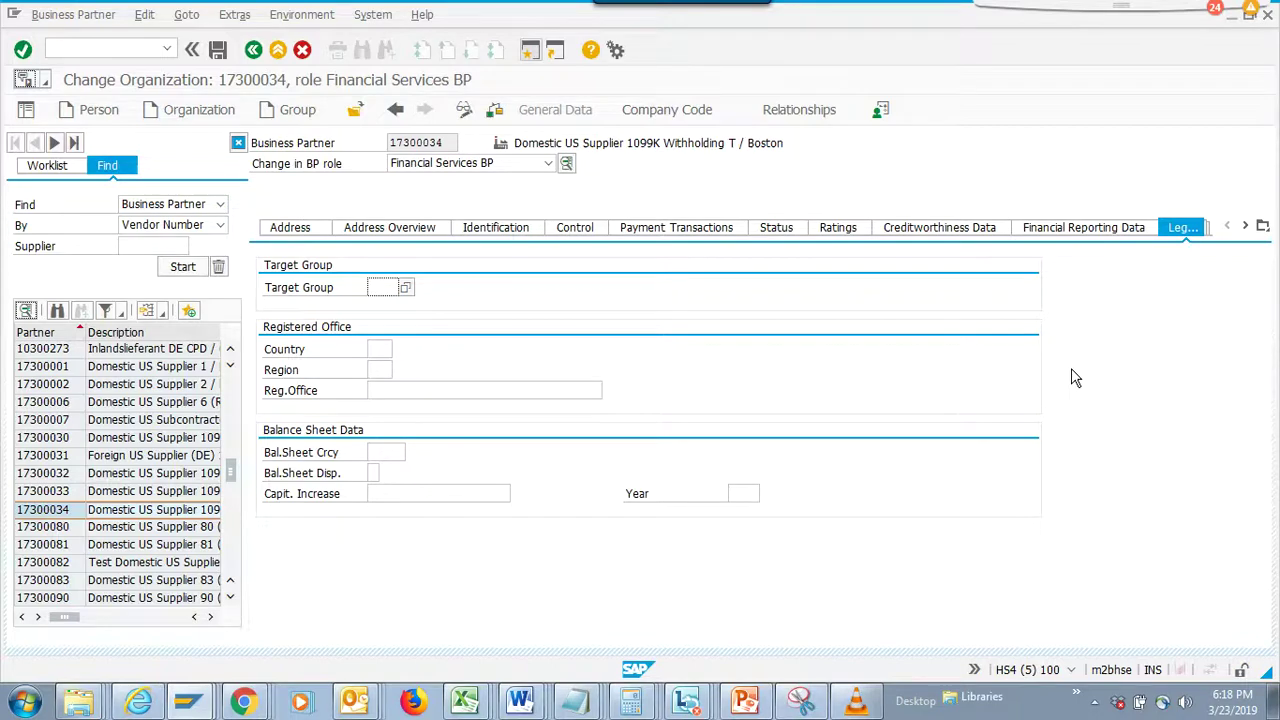
{"action": "left_click", "coordinate": [265, 707]}
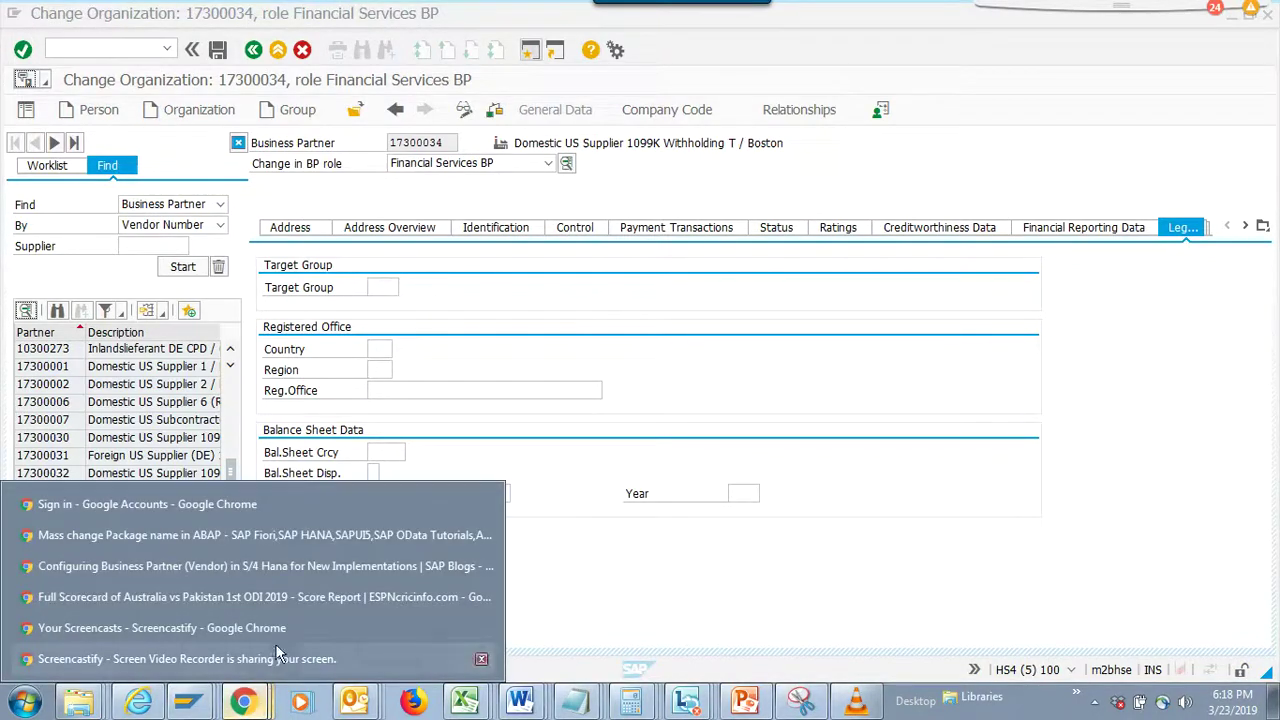
{"action": "left_click", "coordinate": [275, 645]}
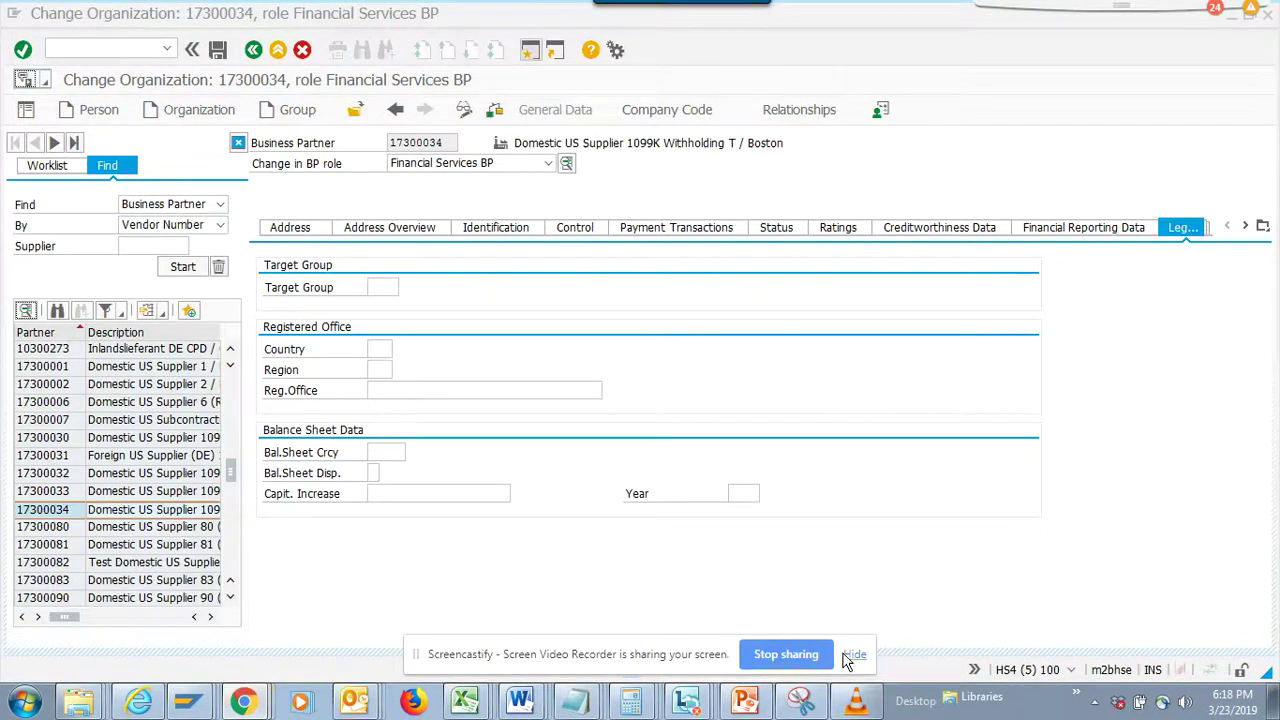